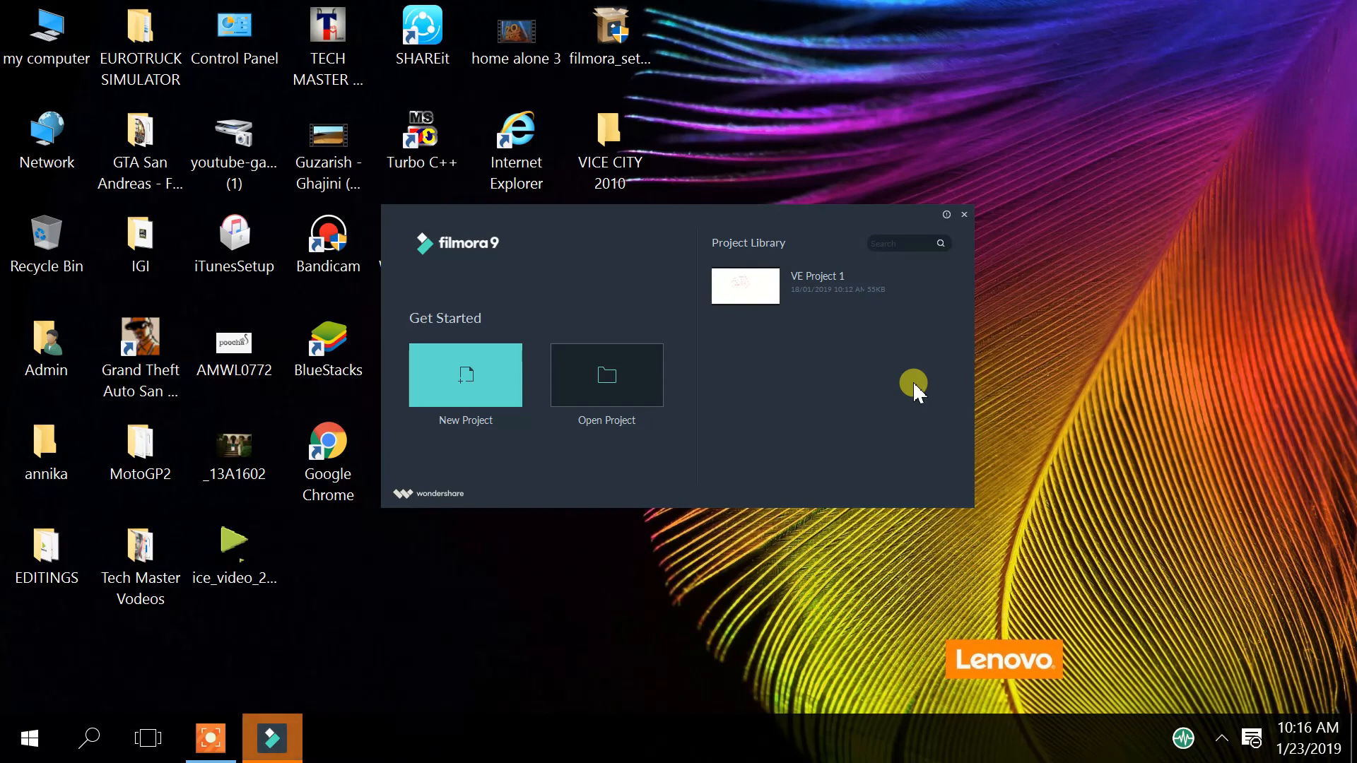
Step: Start a new project and import the ABIN picture from the Camera Roll folder
click(463, 401)
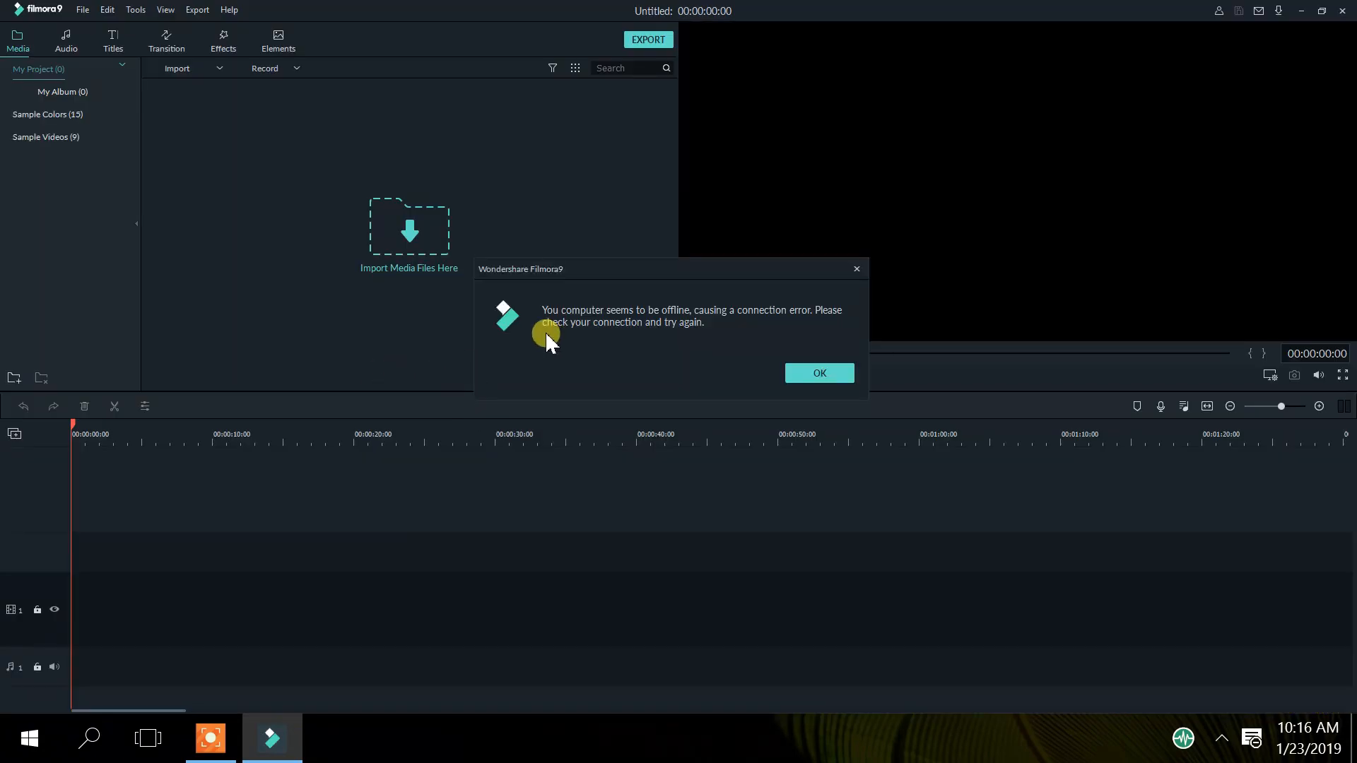
click(783, 374)
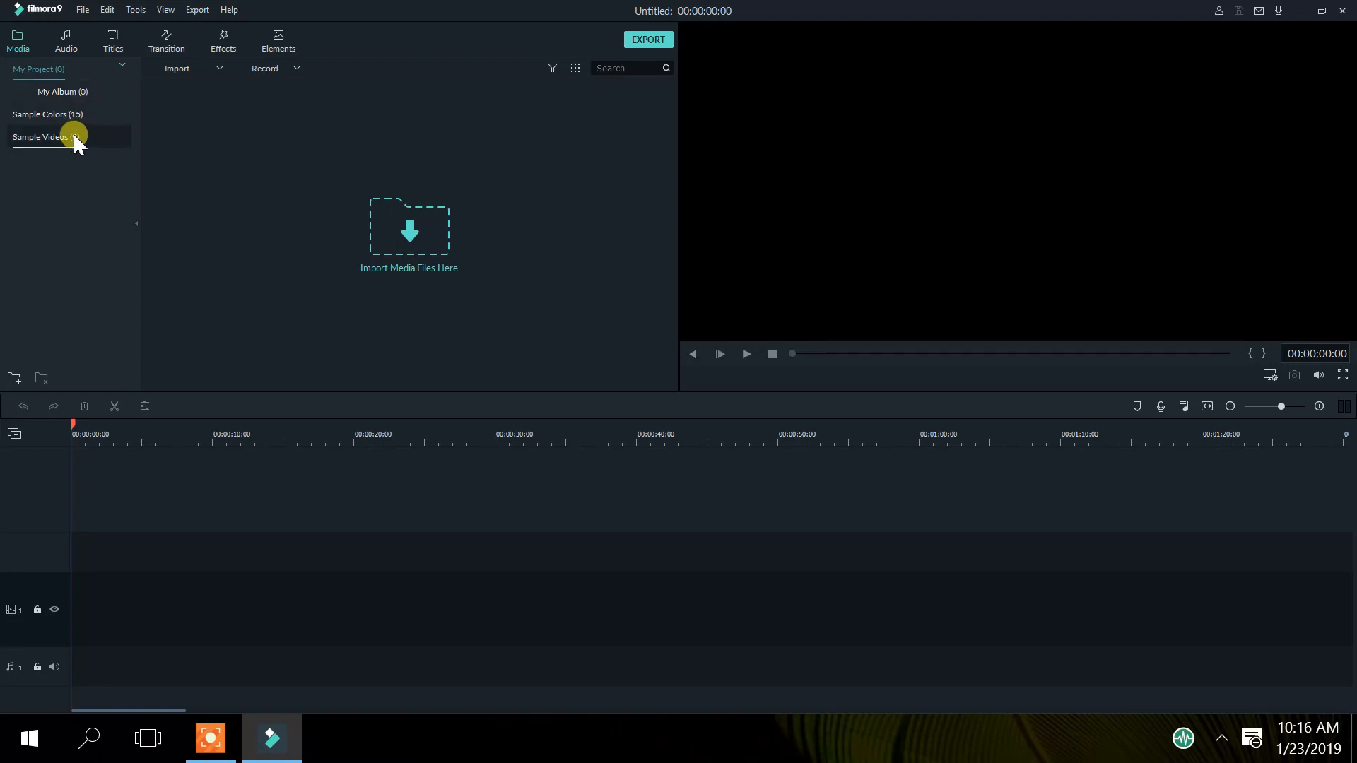
click(203, 69)
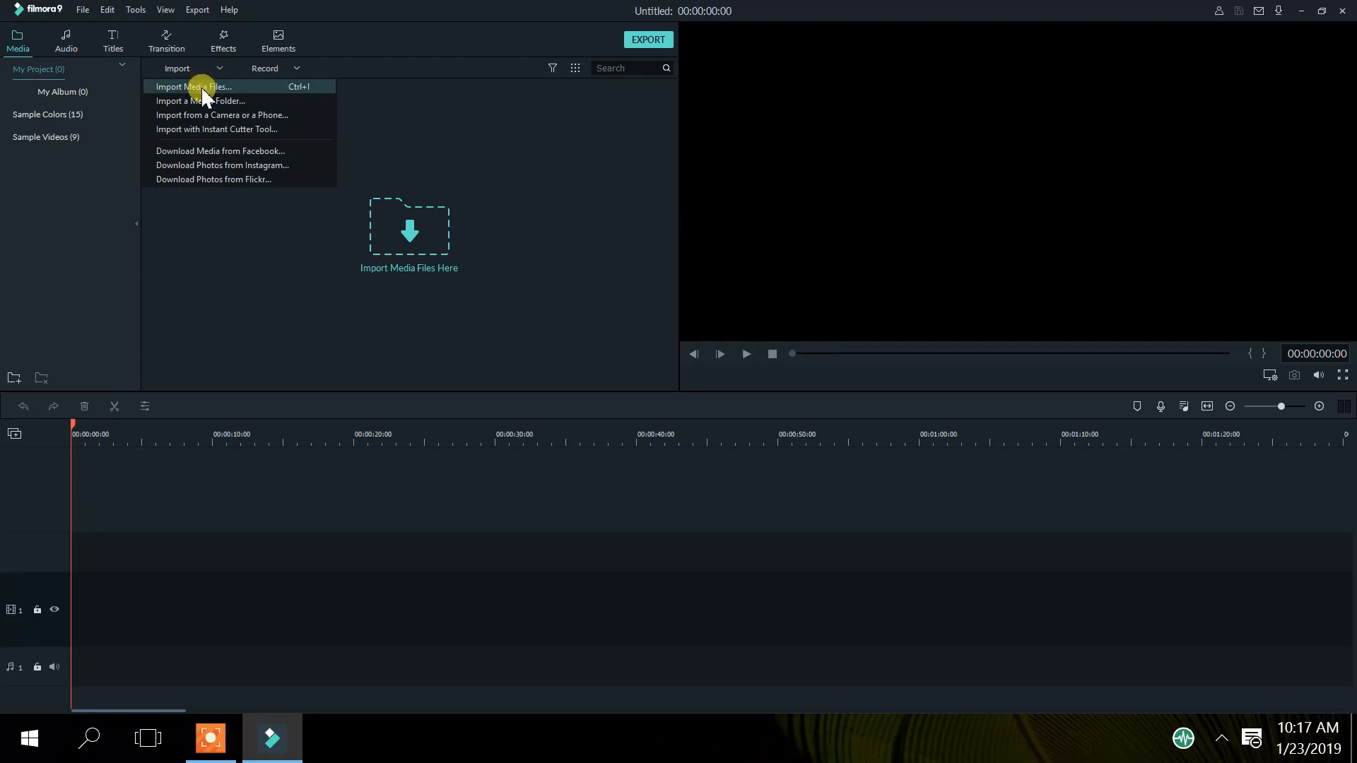
click(202, 87)
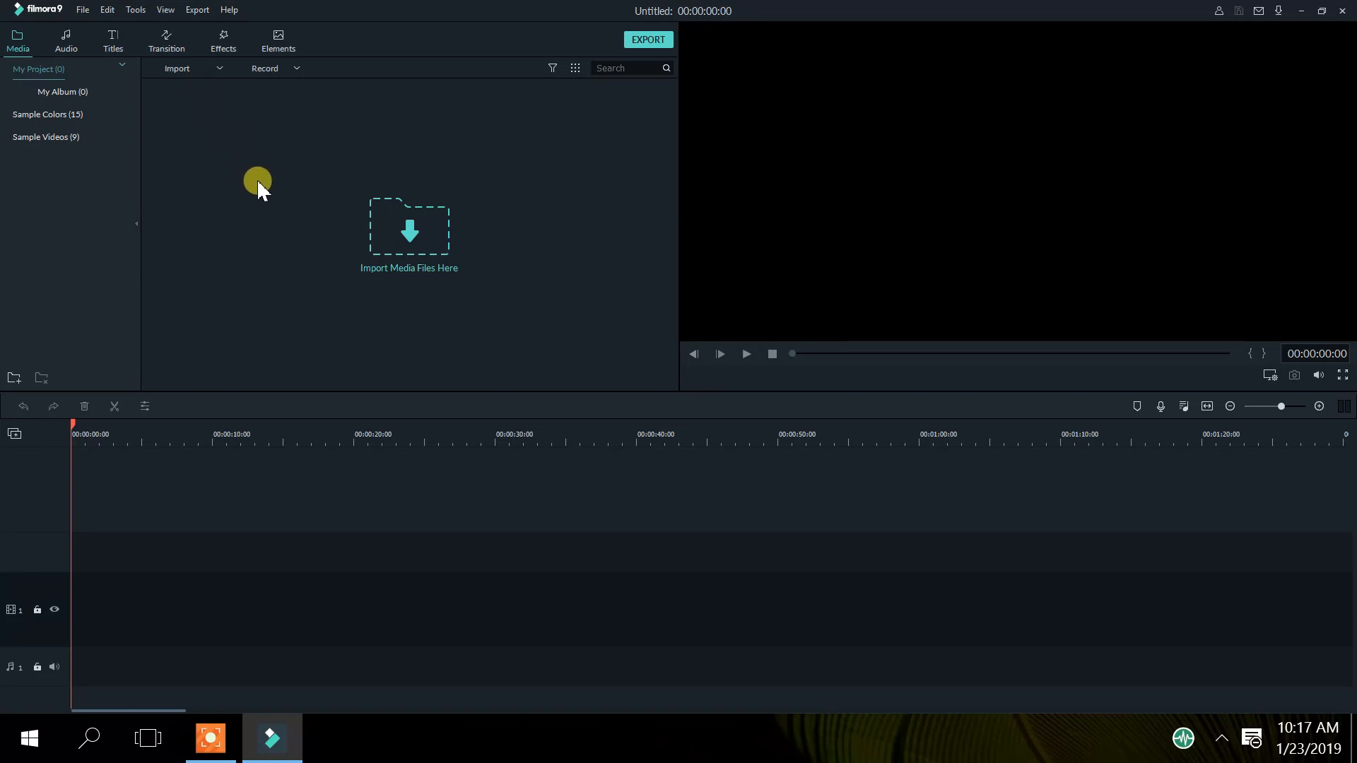
click(404, 265)
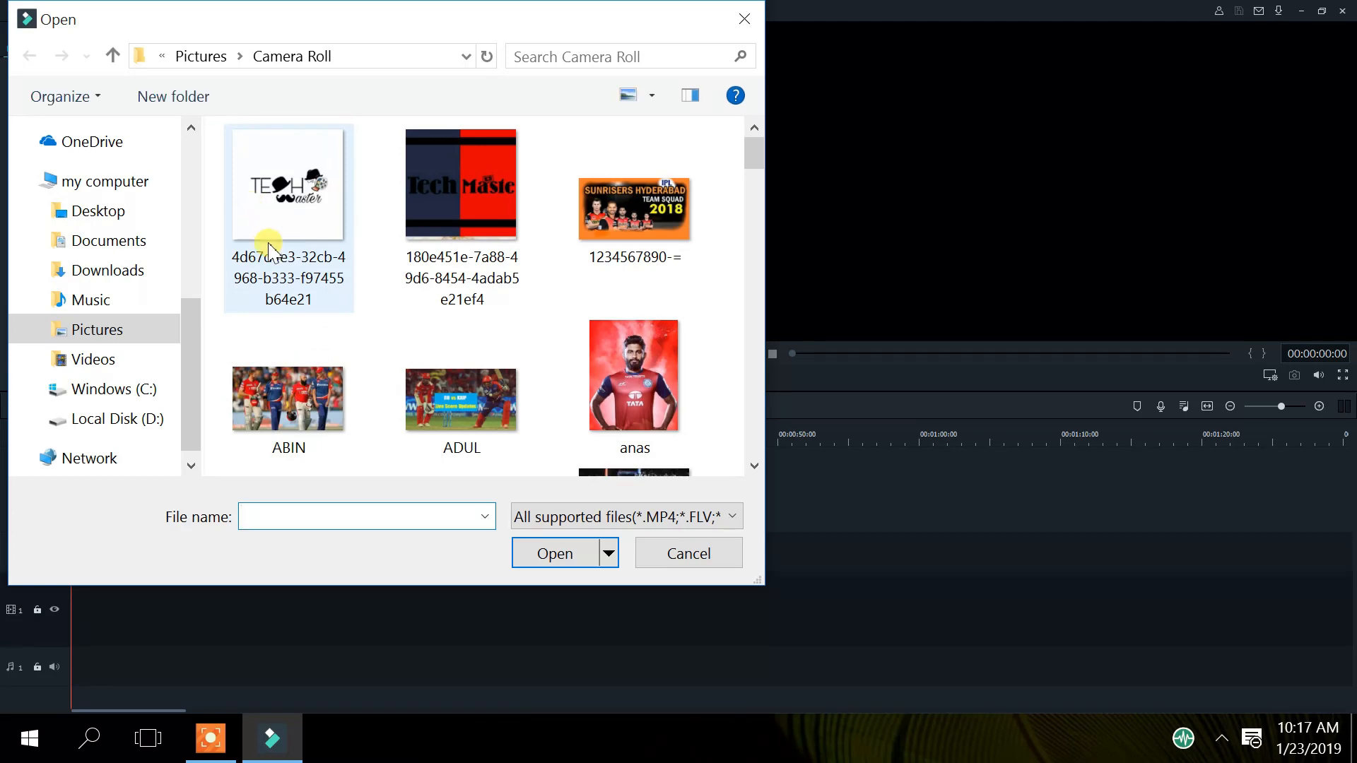
scroll(524, 320, down, 5)
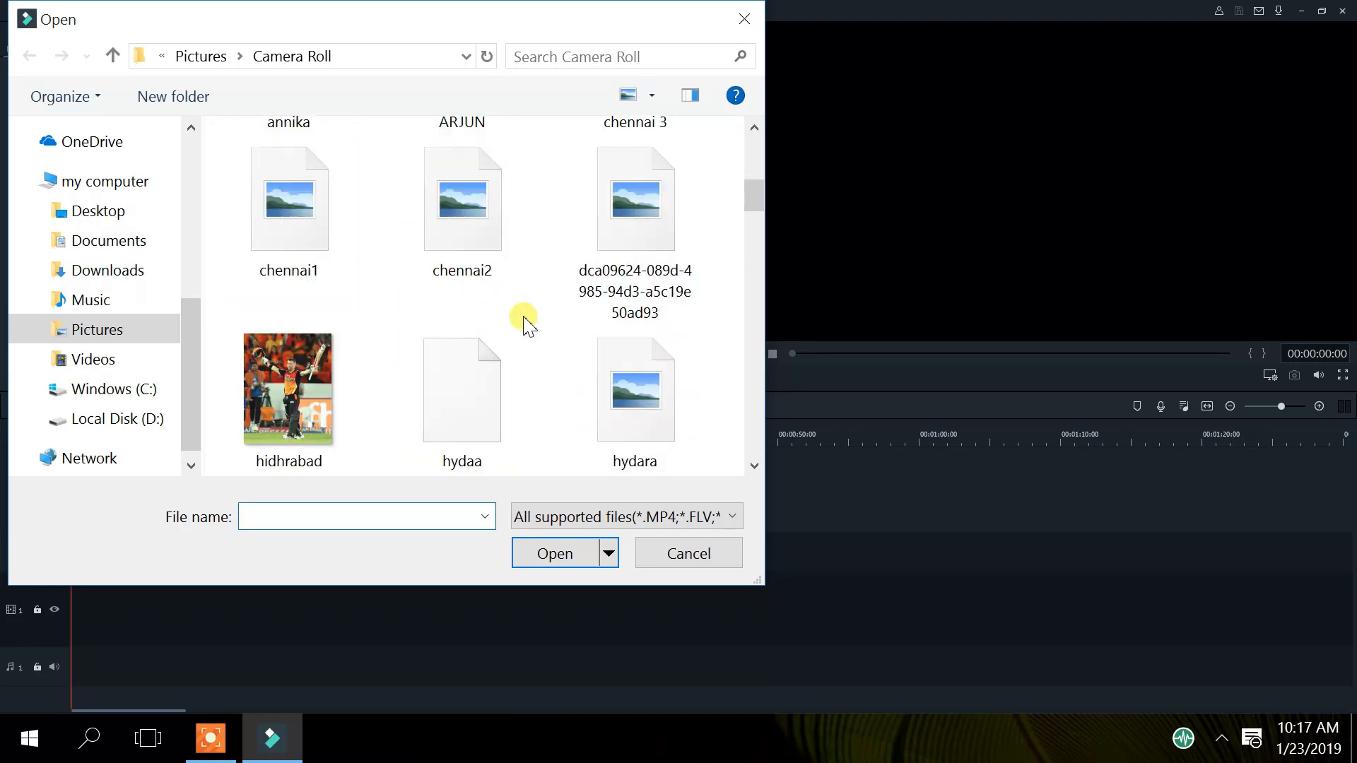
scroll(525, 318, up, 3)
click(311, 251)
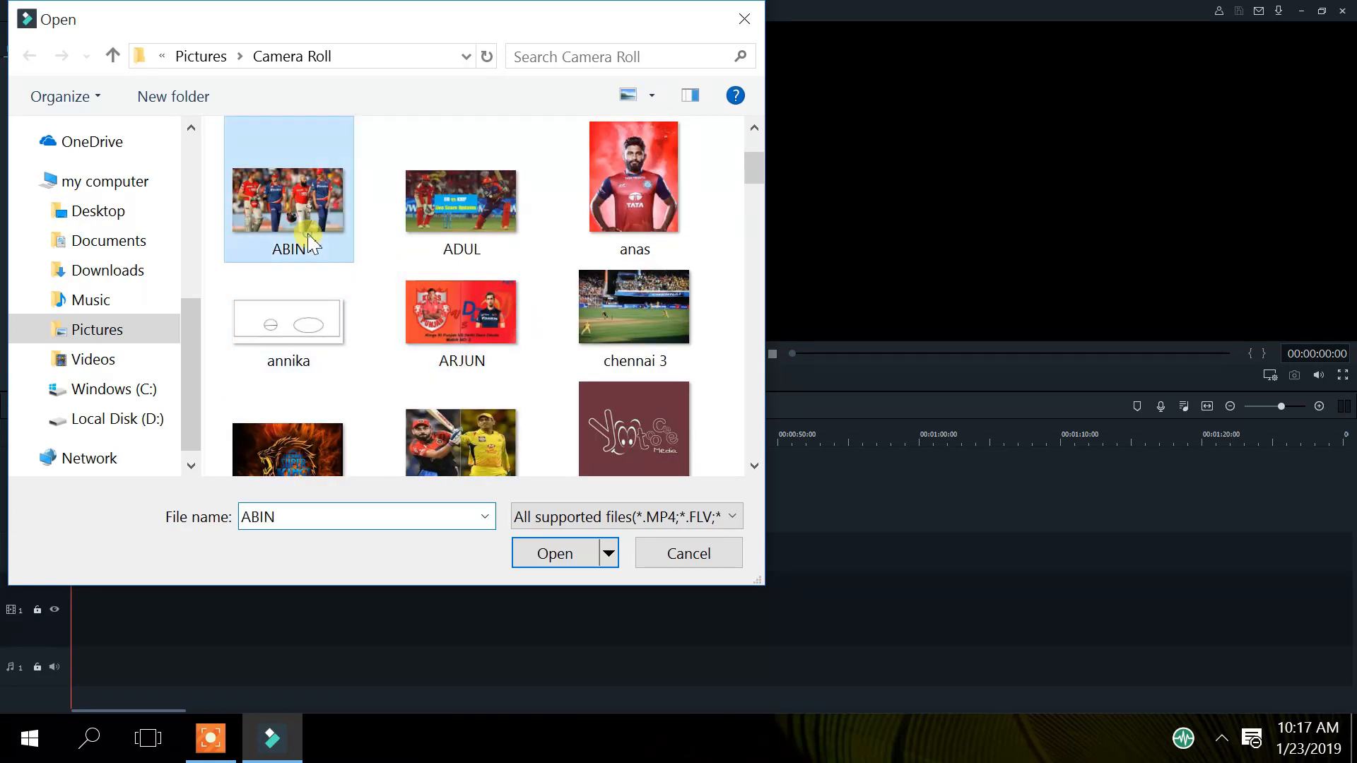
click(551, 558)
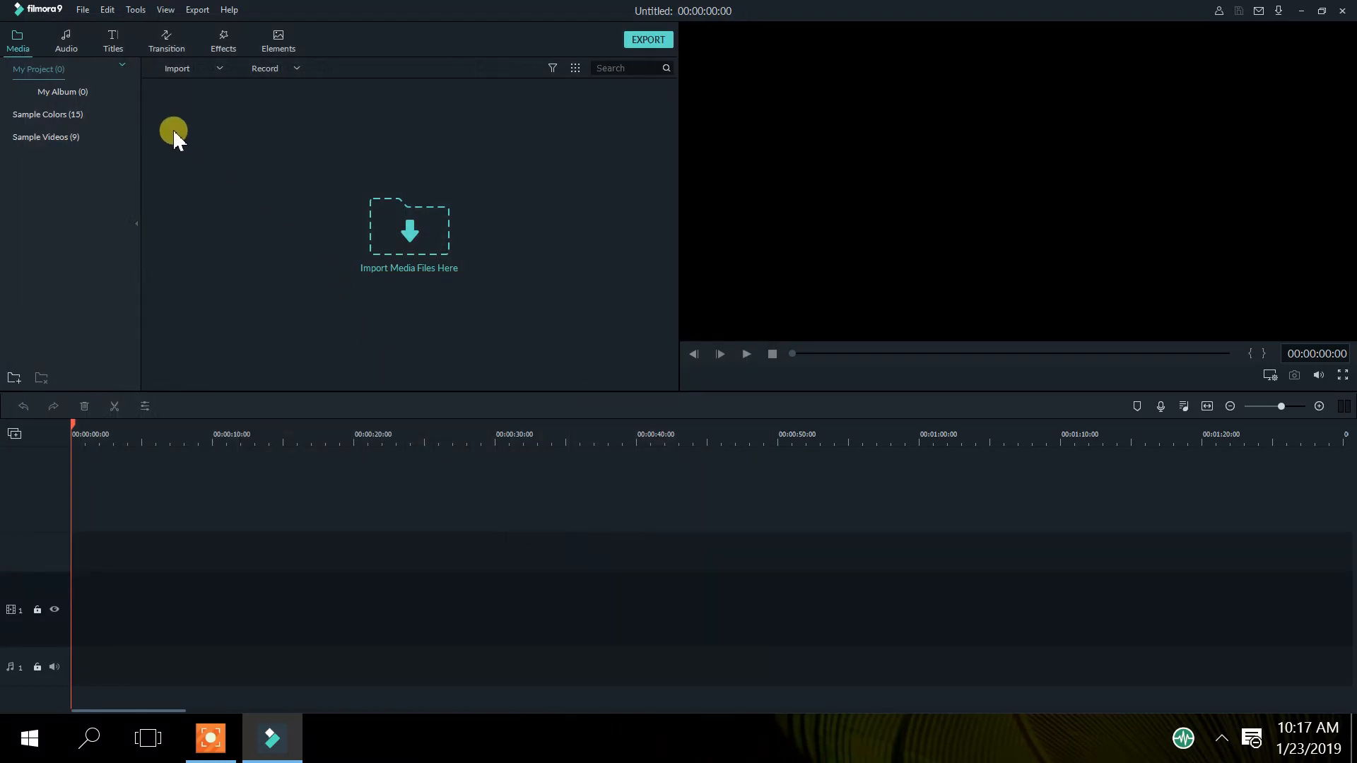
Step: Import the ADUL picture from the Camera Roll folder into the project media
click(197, 71)
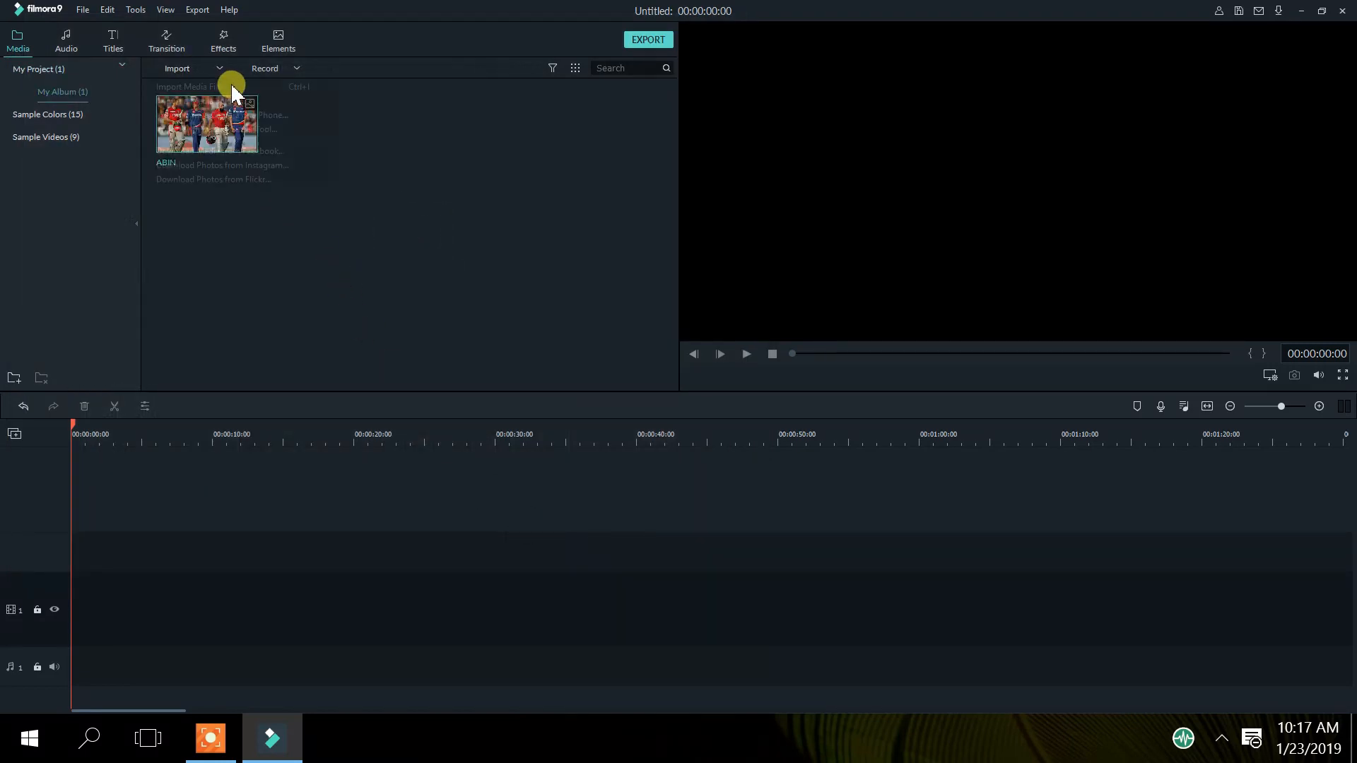
click(282, 87)
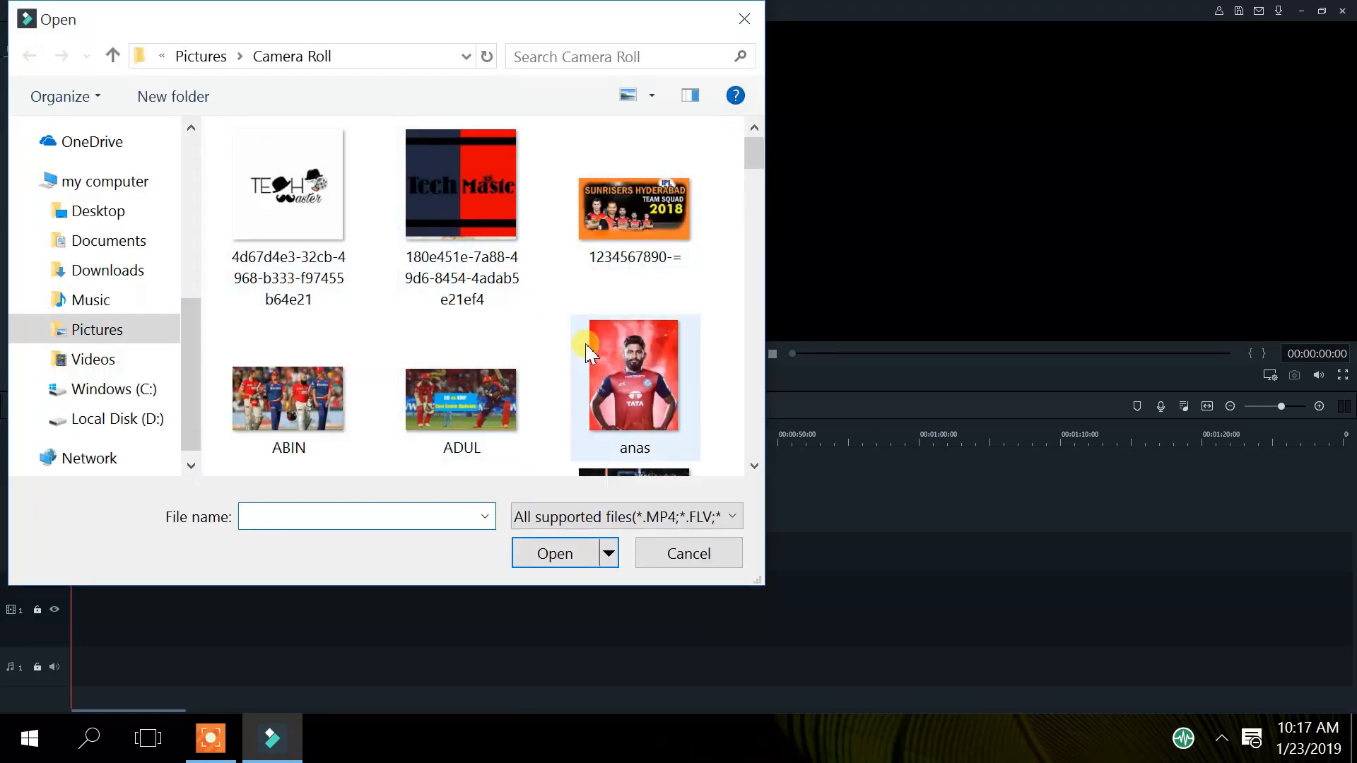
click(452, 422)
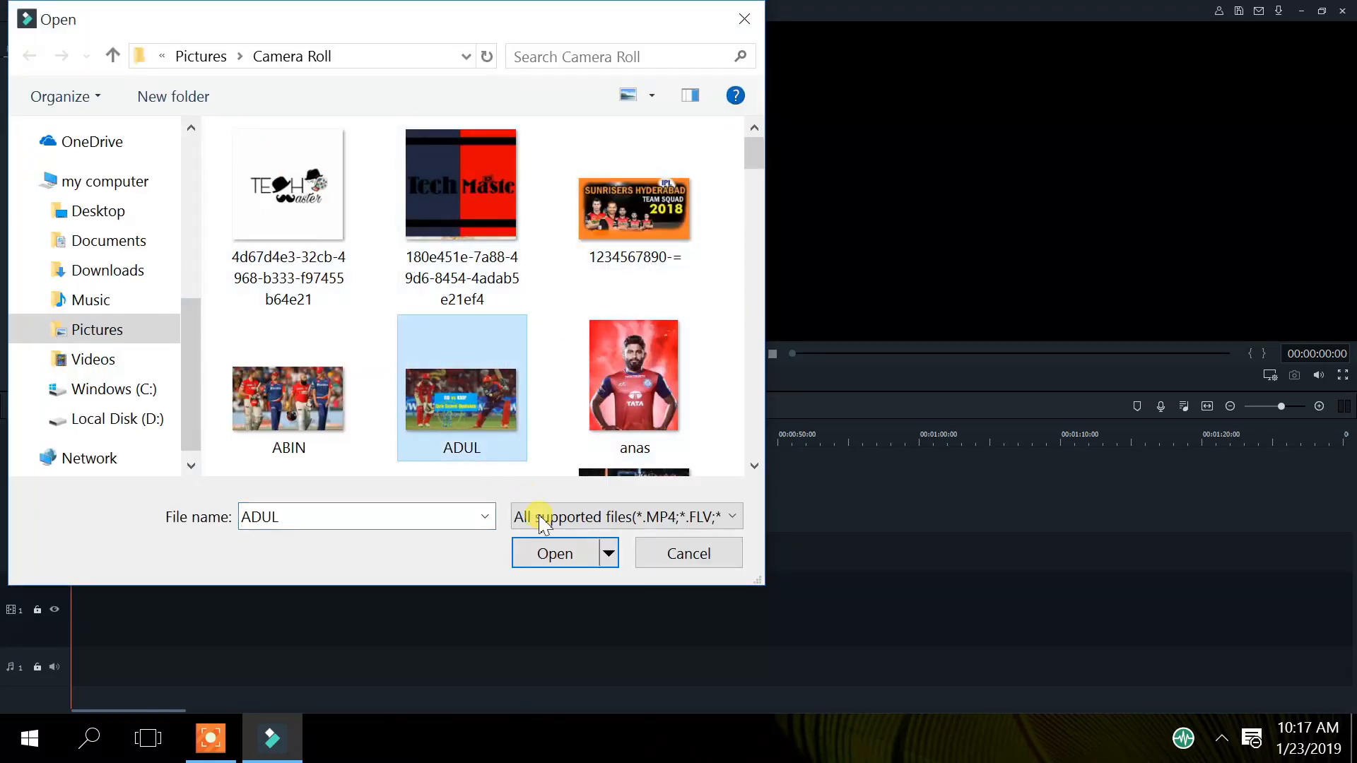
click(552, 552)
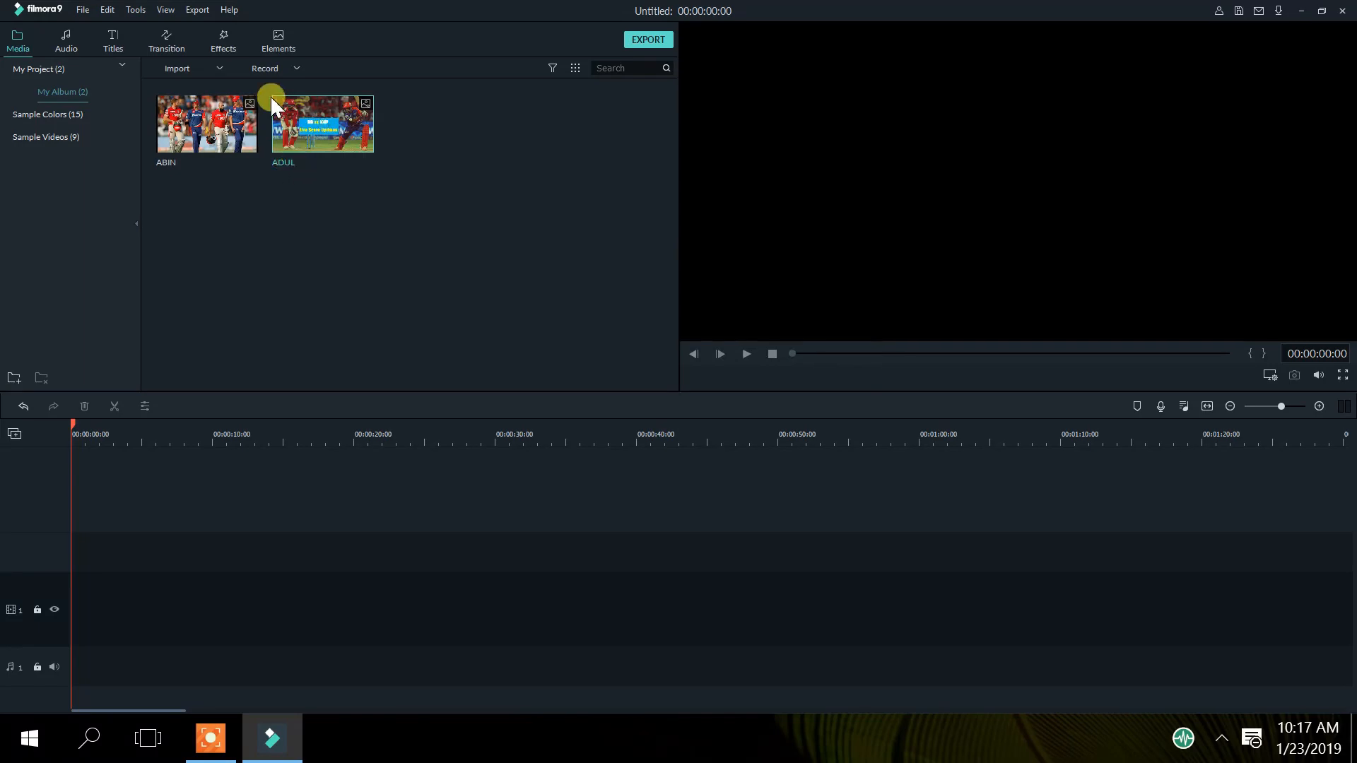
Step: Import the chennai2 picture from the Camera Roll folder into the project media
click(181, 67)
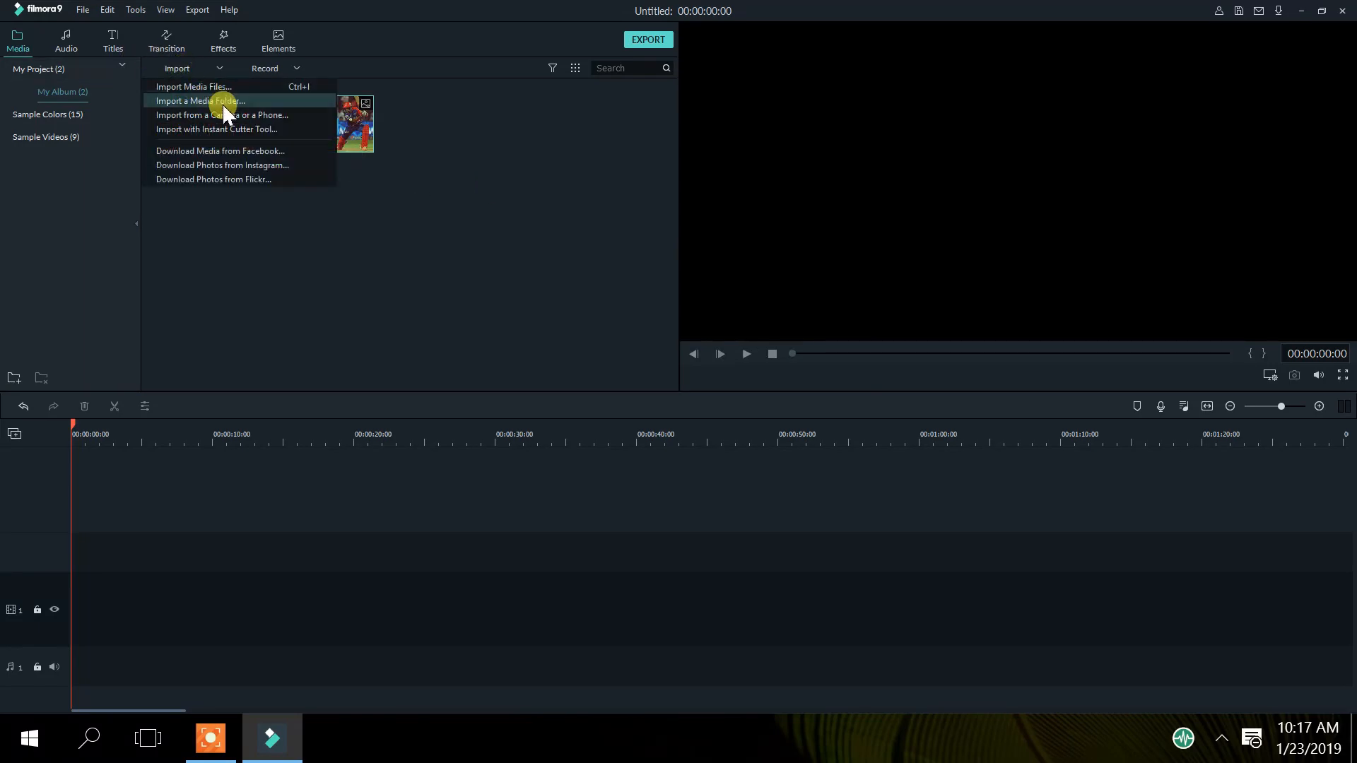
click(219, 88)
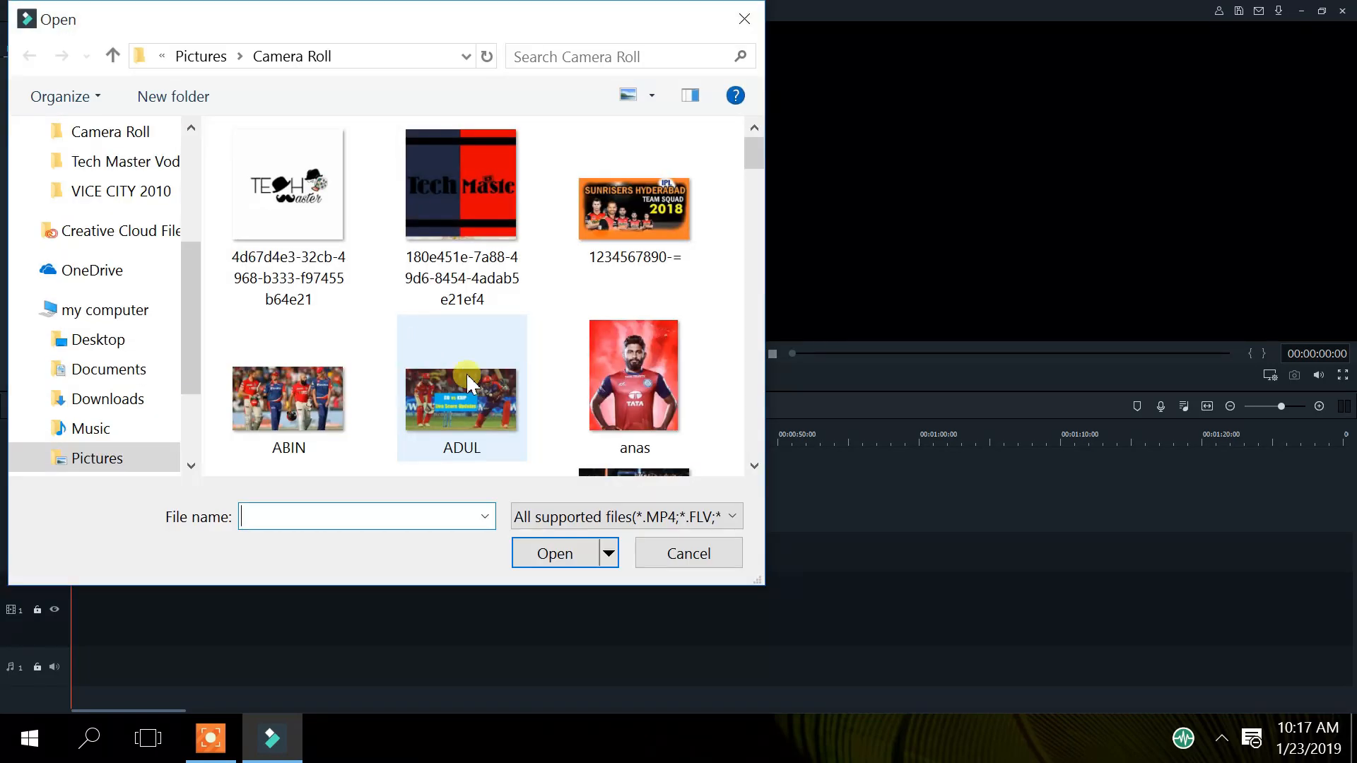
scroll(495, 361, down, 3)
click(464, 370)
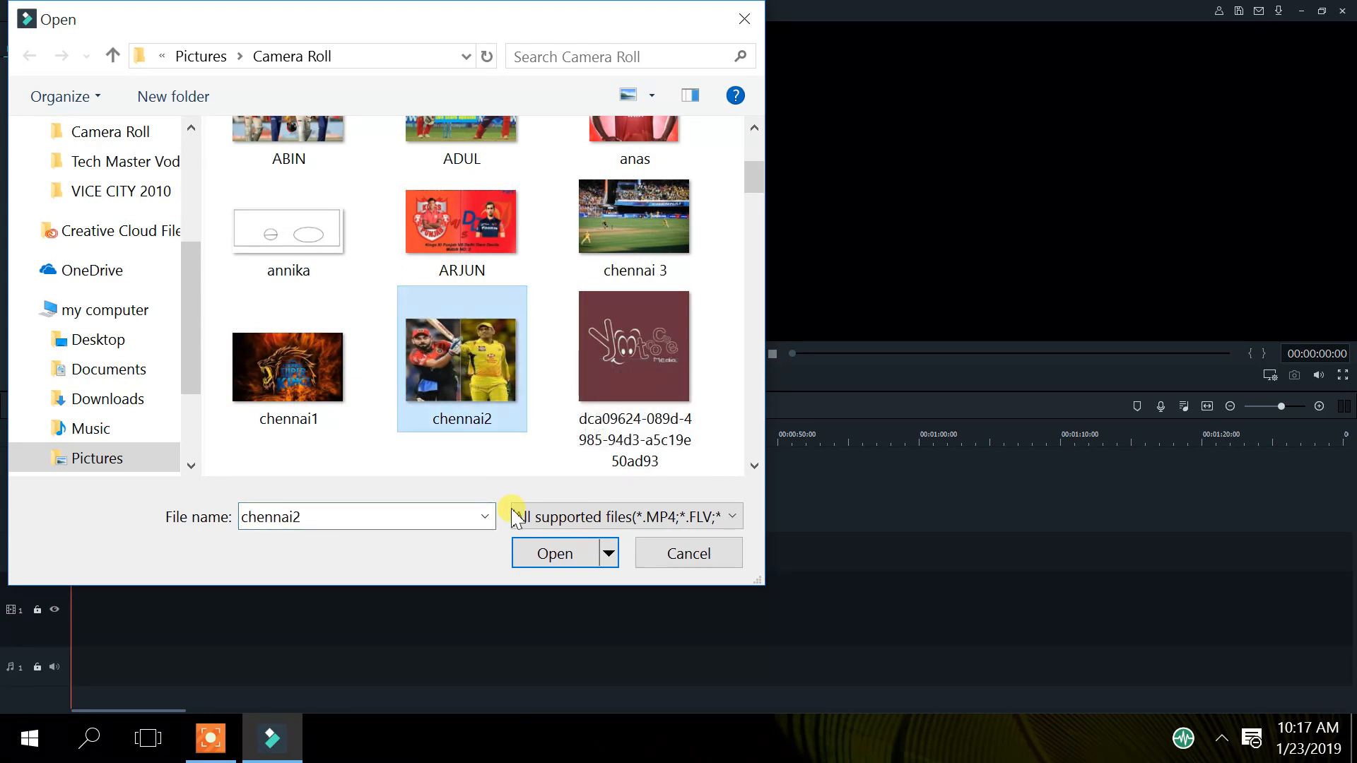
click(554, 553)
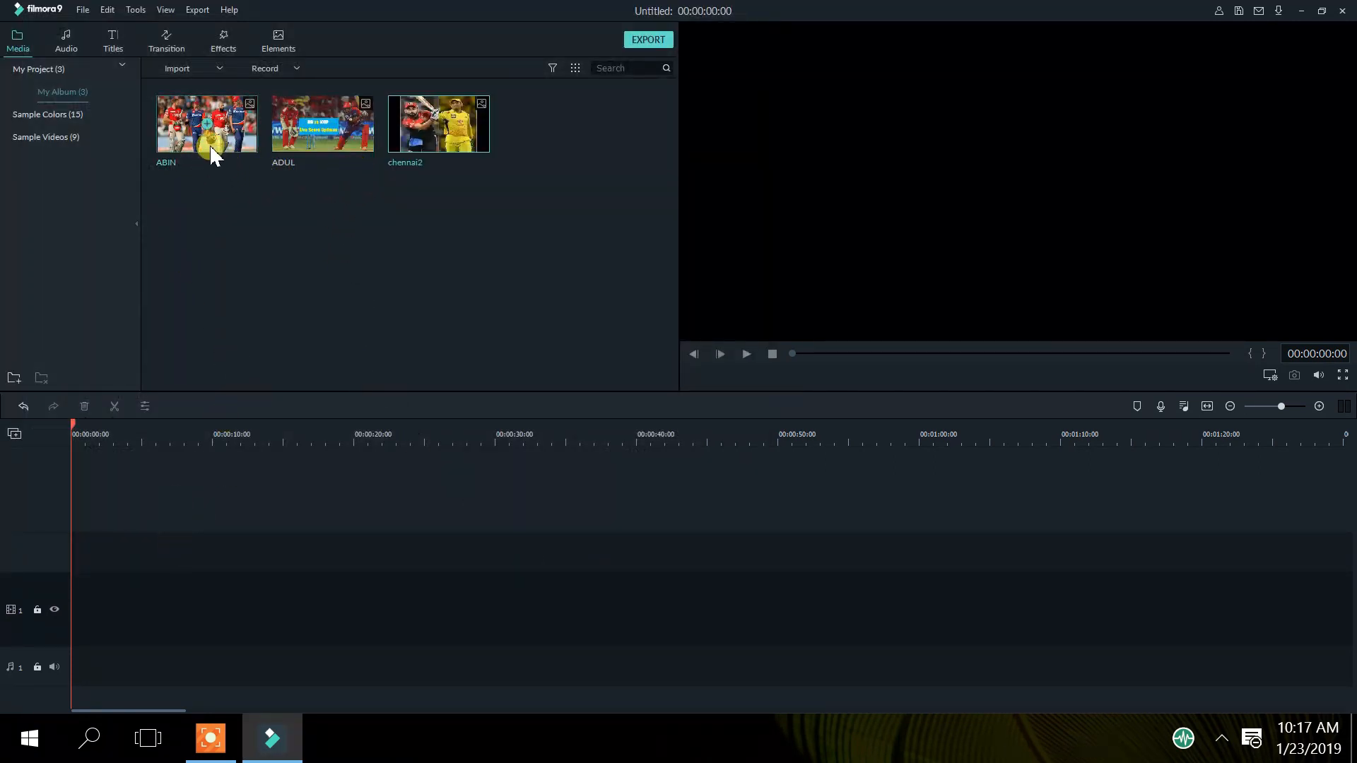
Step: Place ABIN at the start of video track 1, then insert ADUL and chennai2 ahead of it
drag(209, 145, 131, 576)
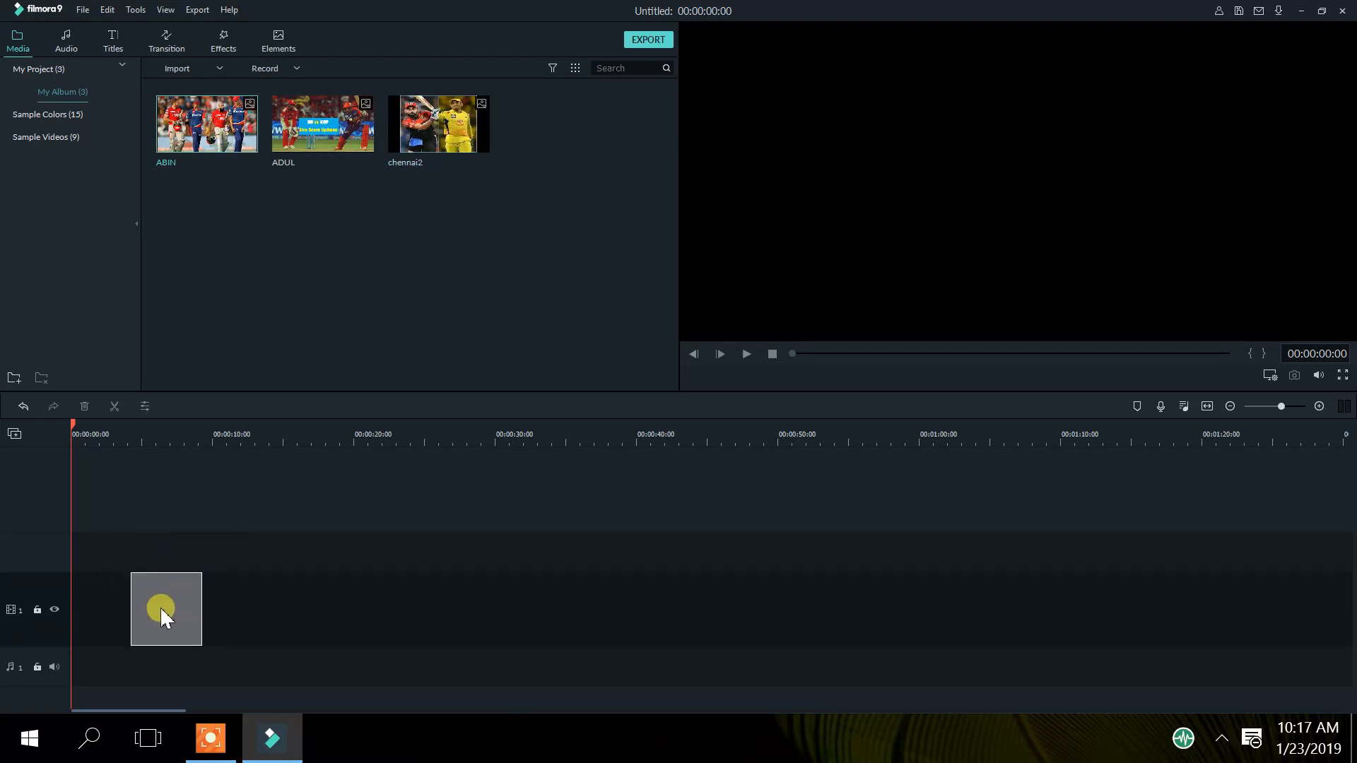
drag(162, 618, 70, 621)
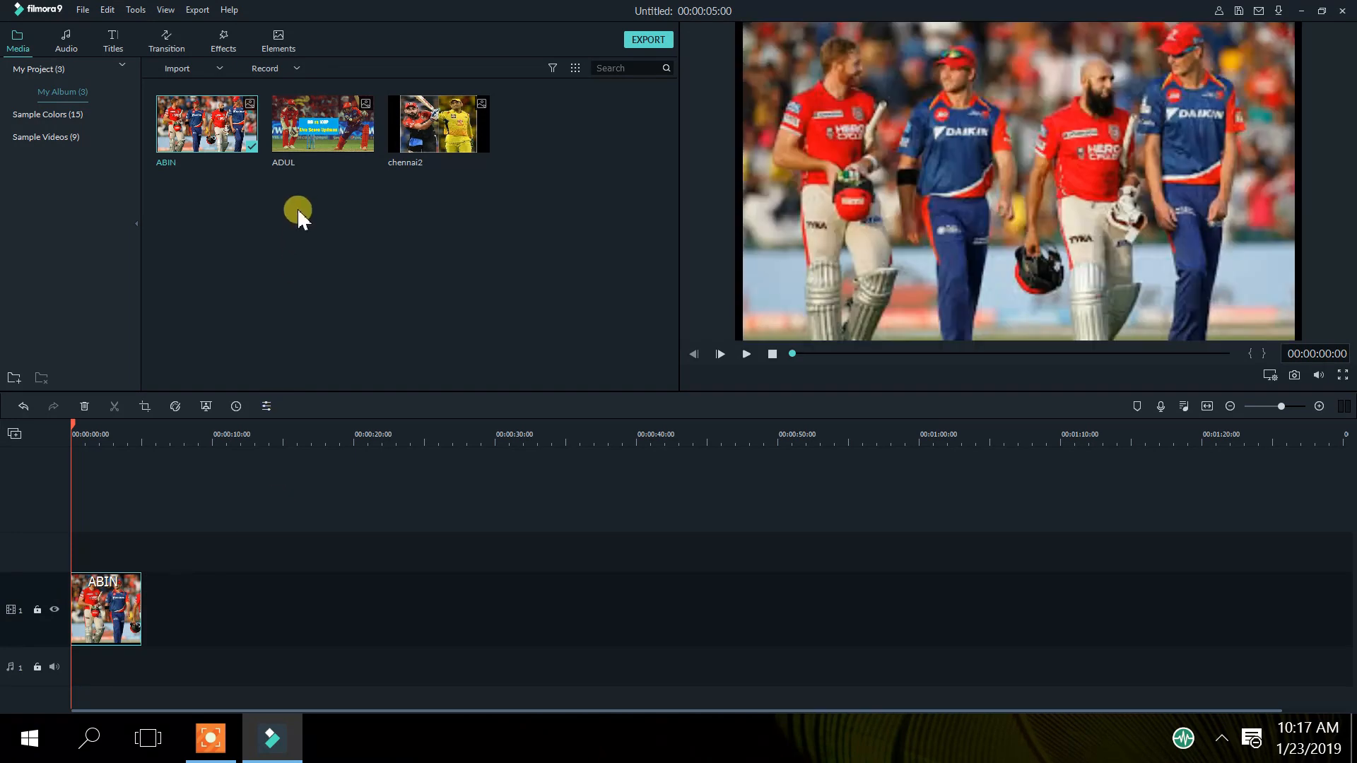
click(321, 130)
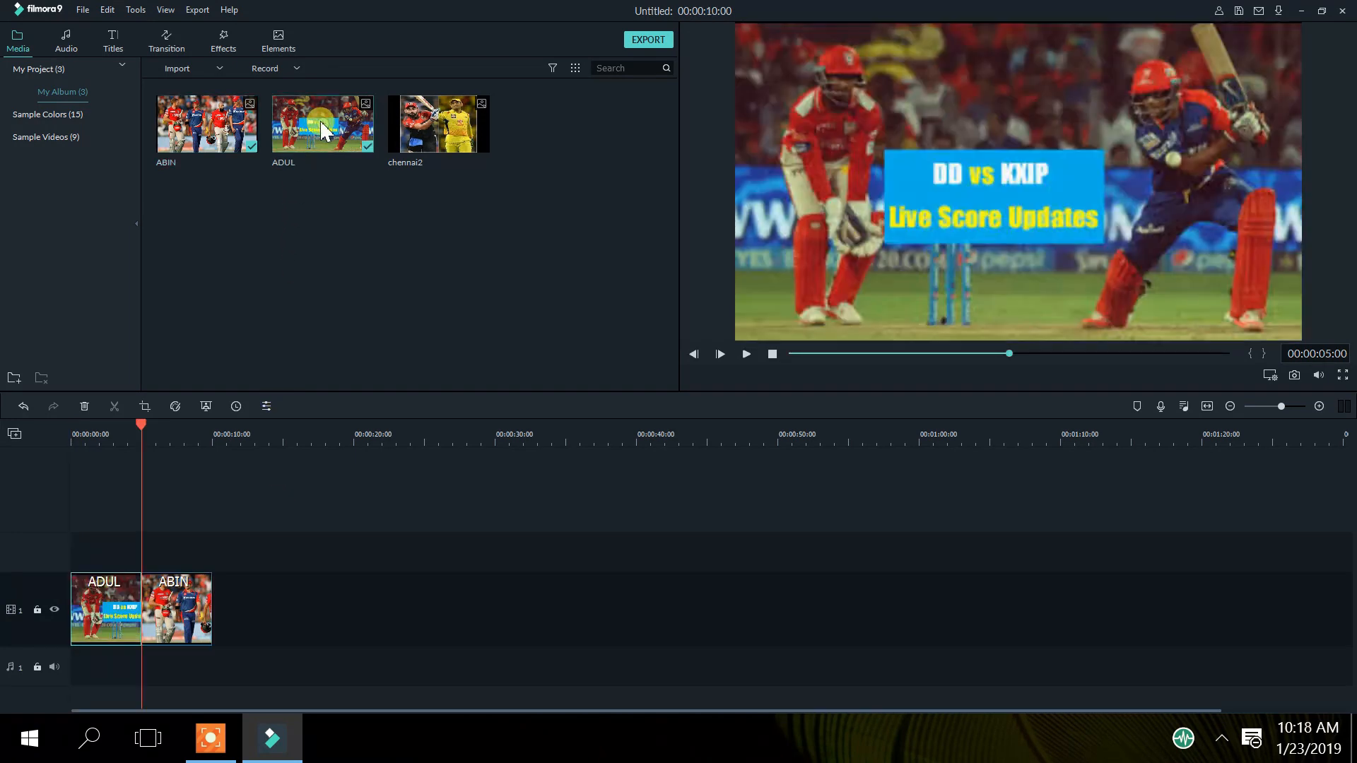
click(439, 130)
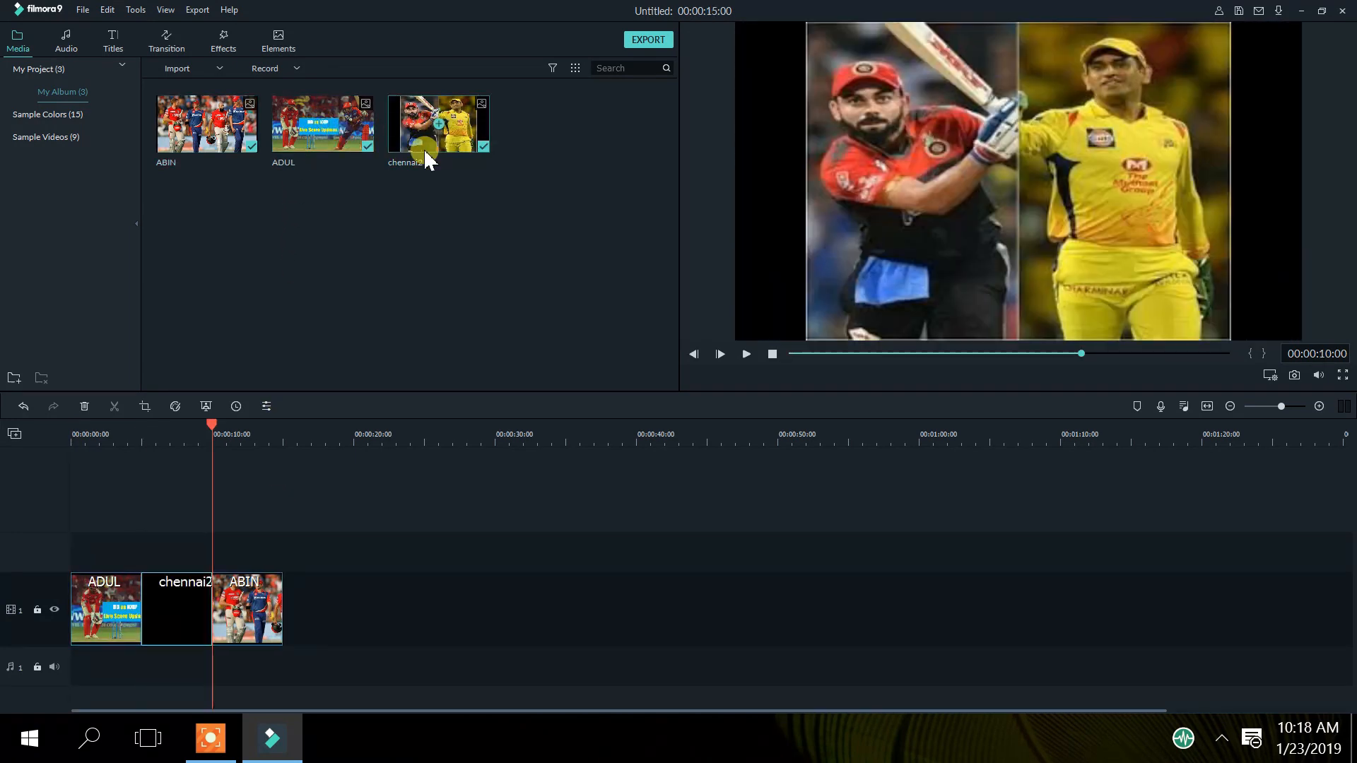
Step: Play the three-picture sequence for a preview and move the playhead to the end of the last clip
click(191, 616)
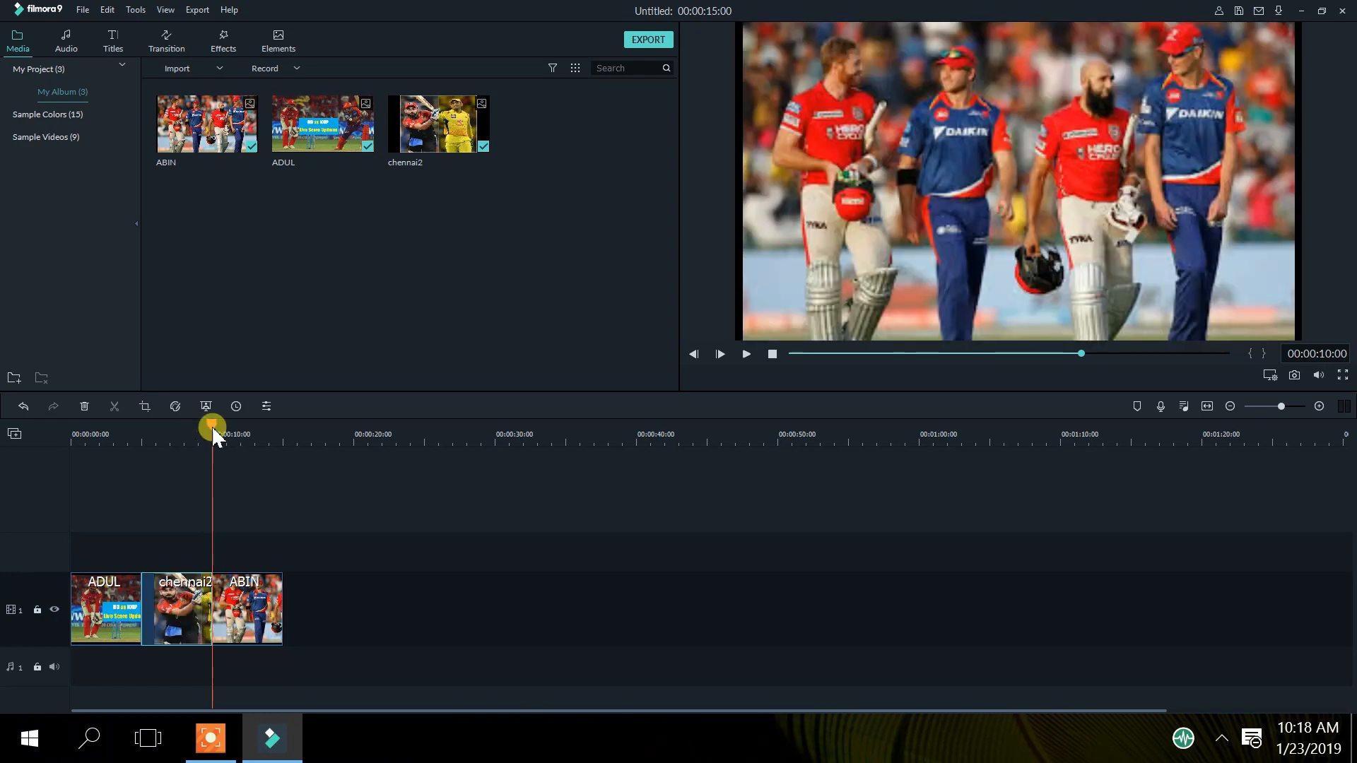
drag(214, 427, 282, 439)
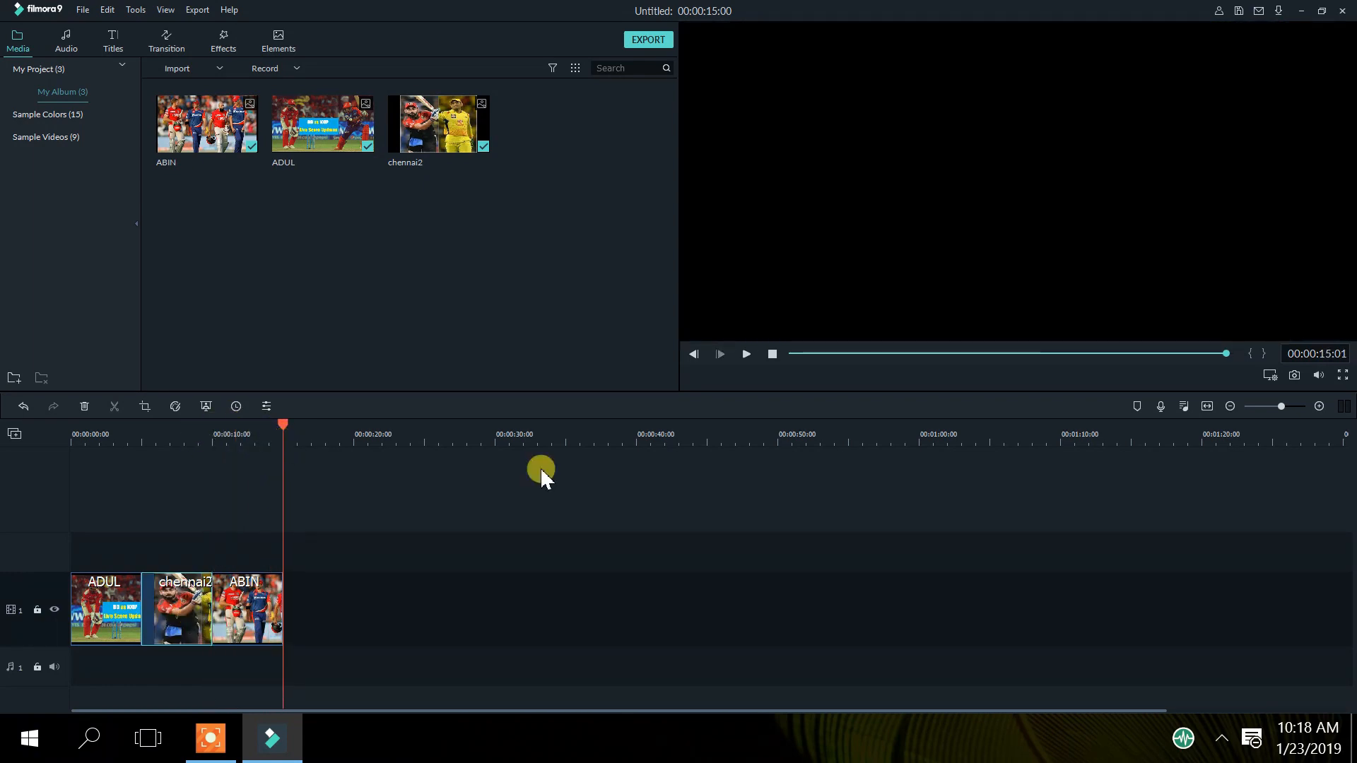
click(747, 354)
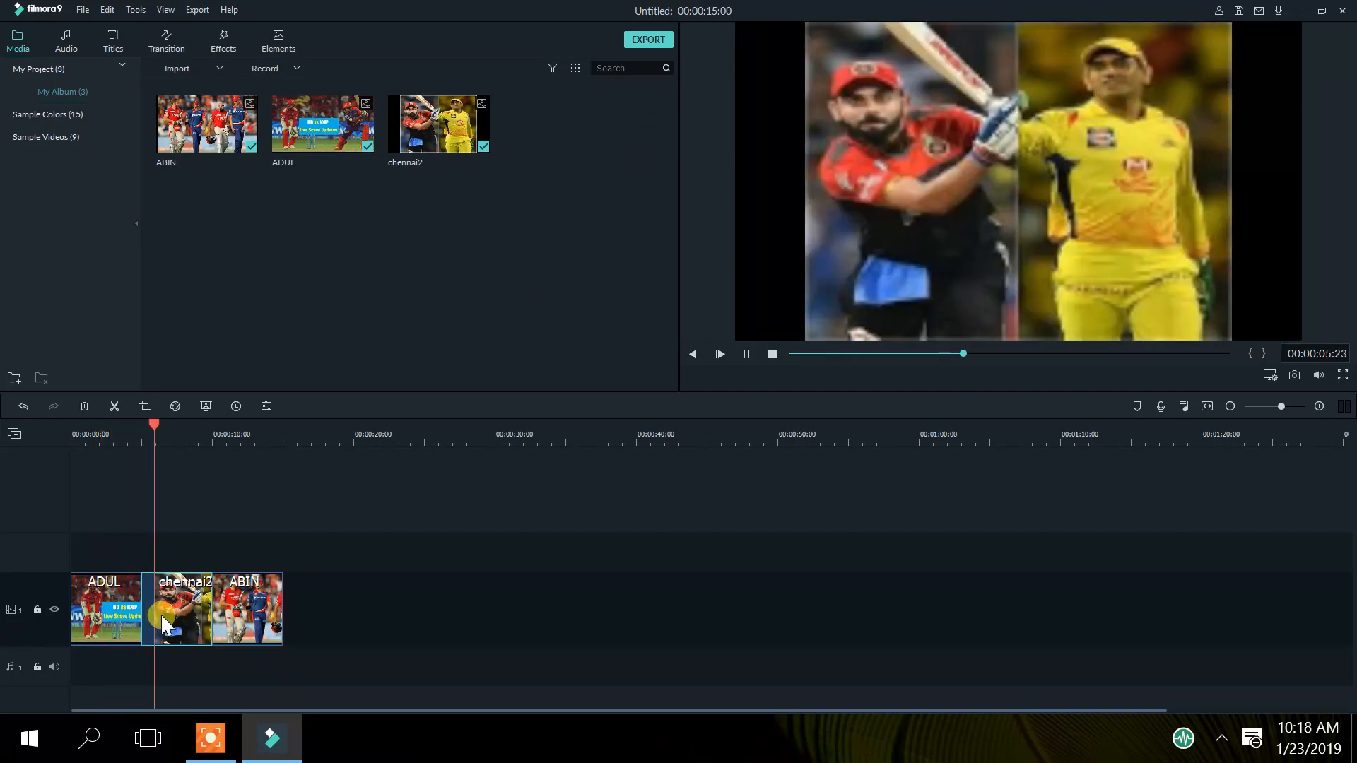
click(748, 353)
drag(186, 426, 288, 432)
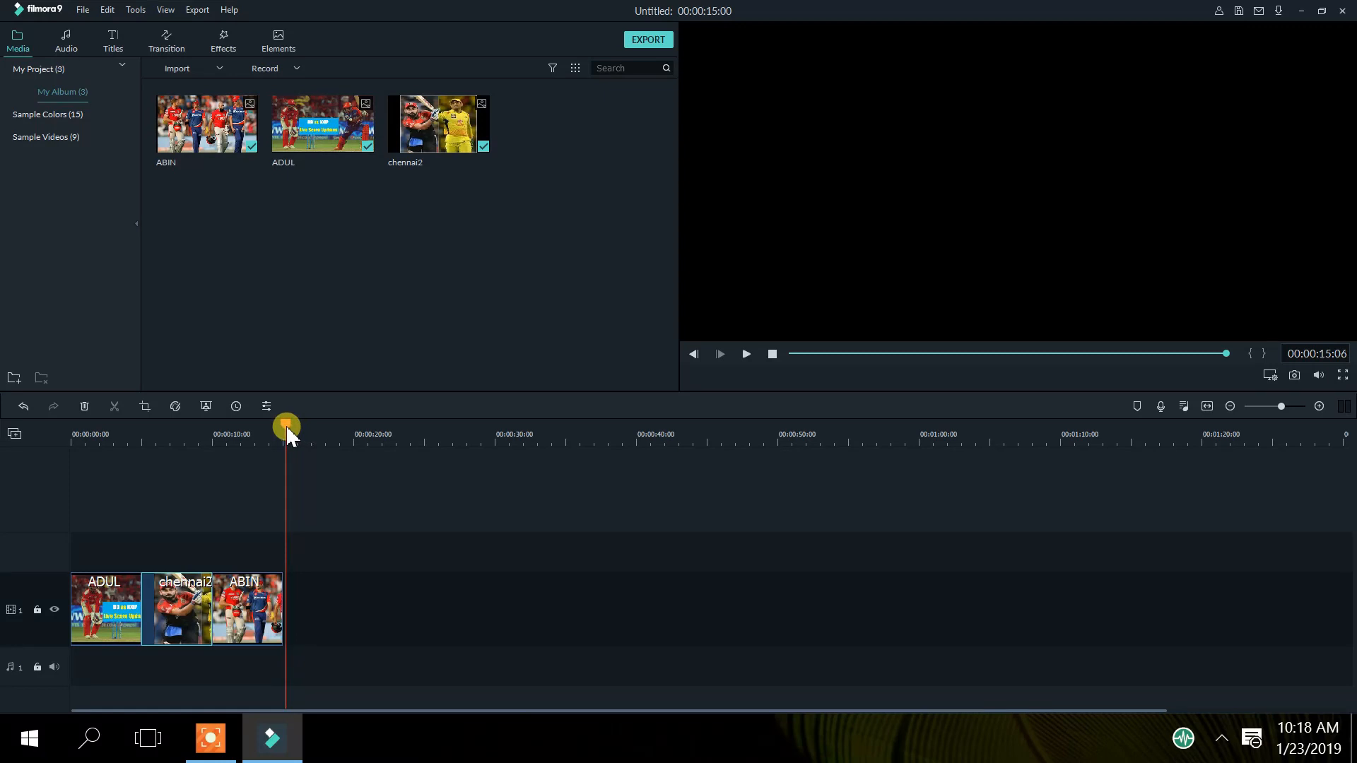
click(329, 496)
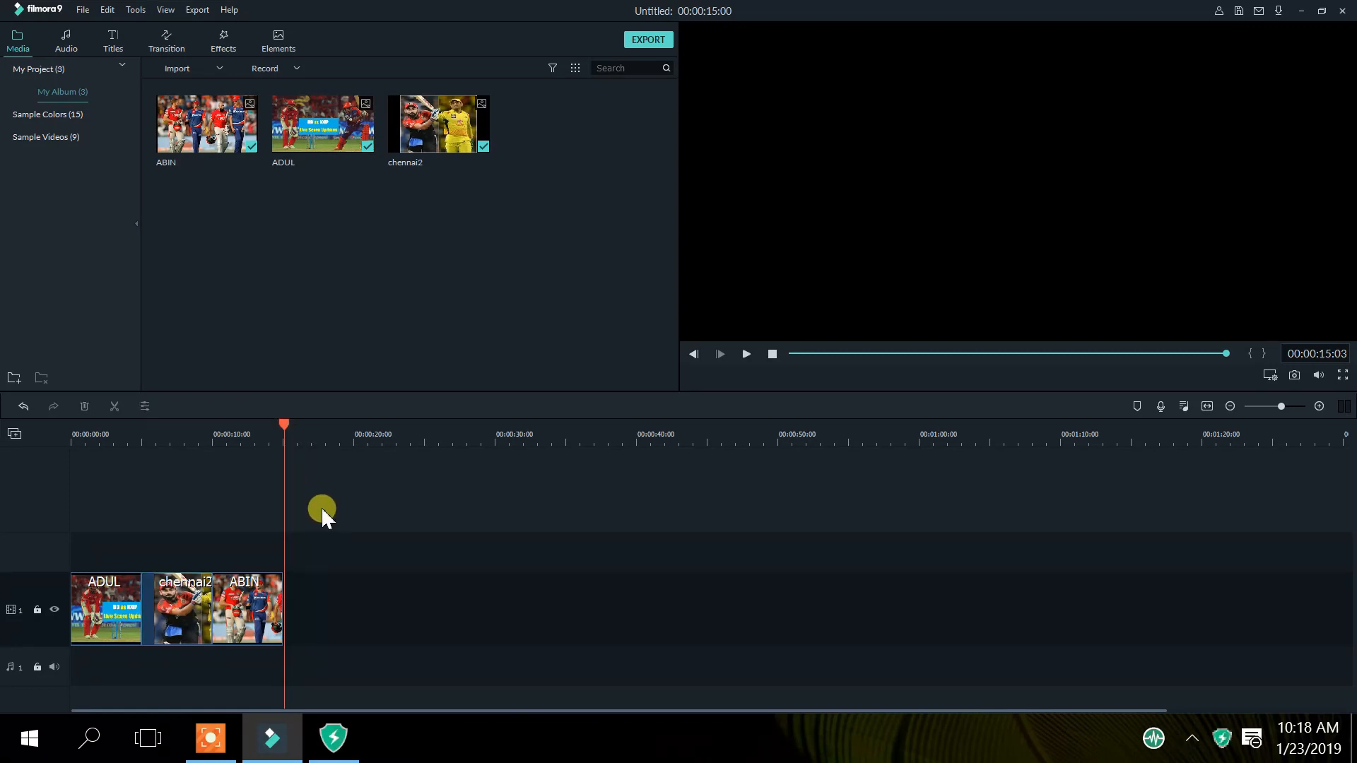
Step: Look over the effects filters and the audio library's categories, from Young & Bright through Sound Effect, My Music and Favourite
click(224, 41)
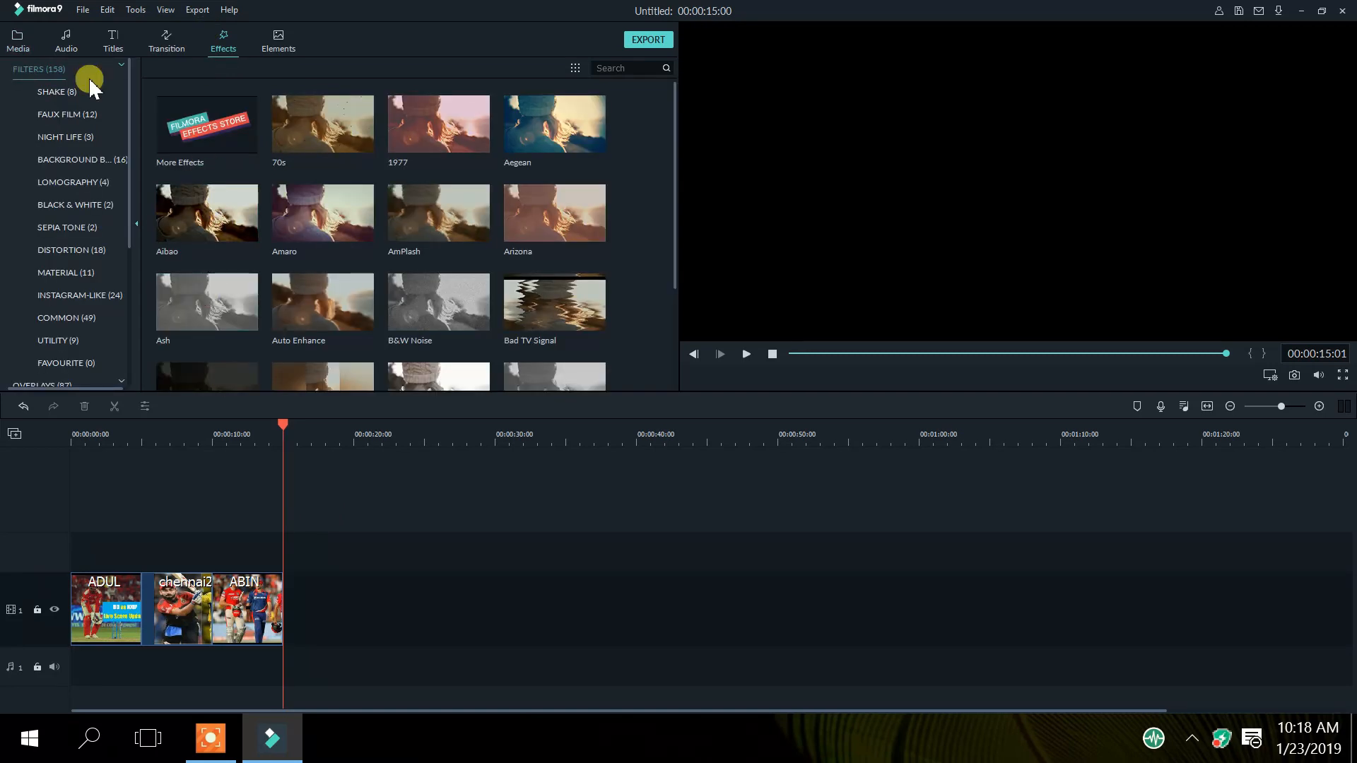
click(75, 47)
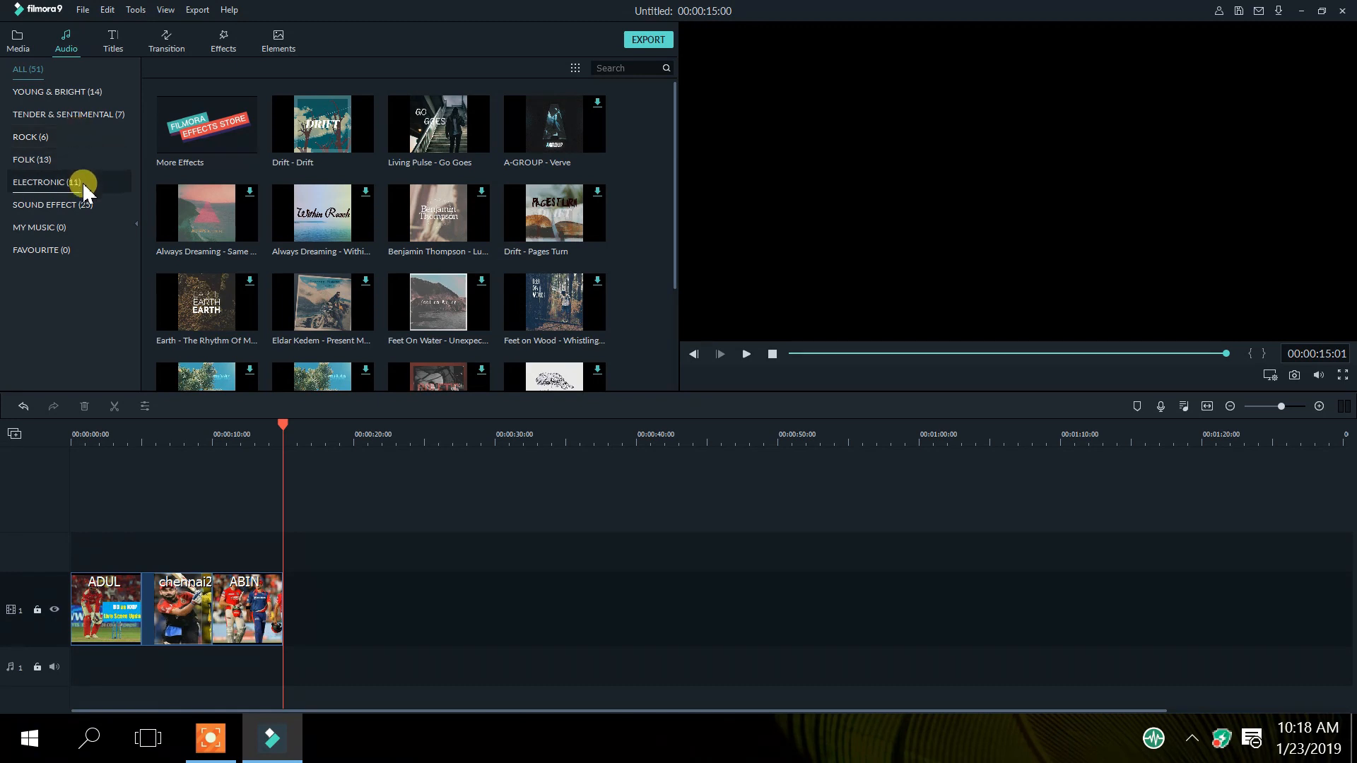
click(84, 102)
click(88, 116)
click(85, 139)
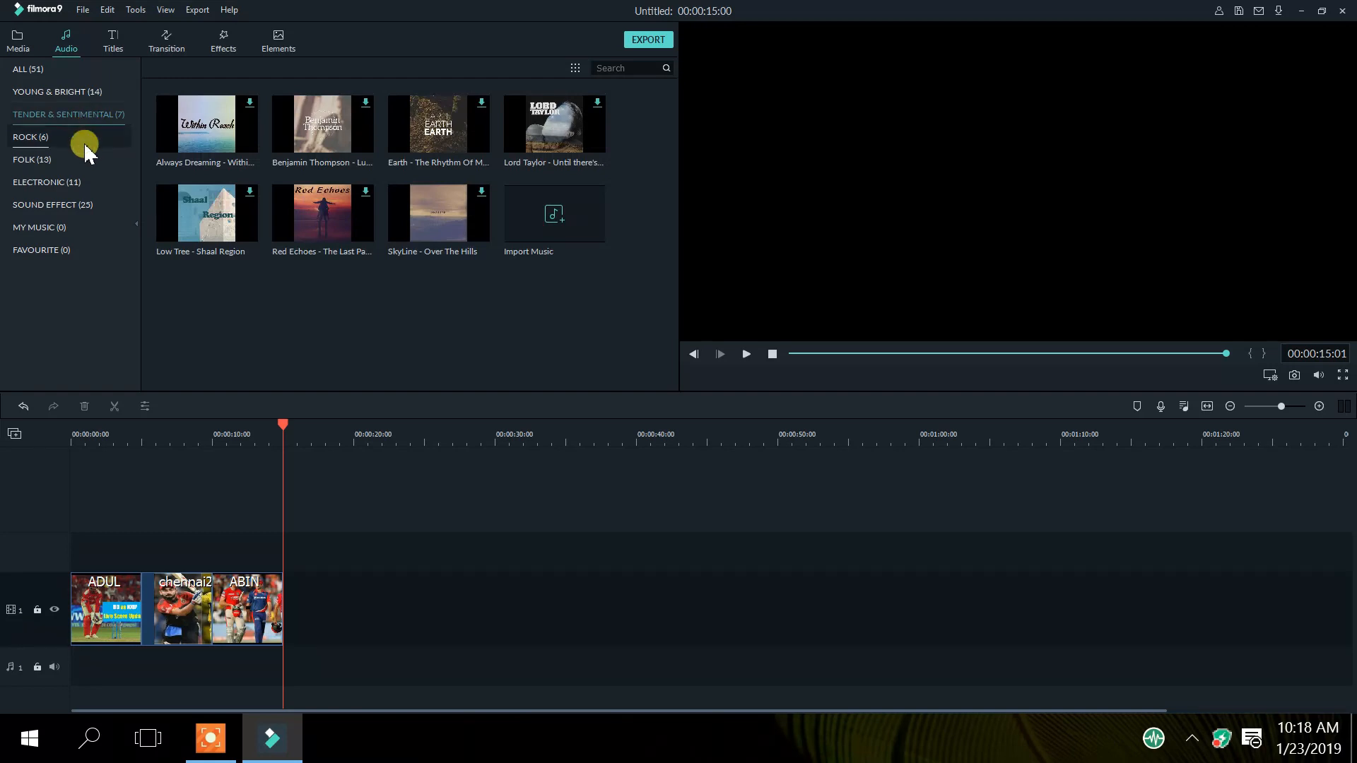
click(91, 158)
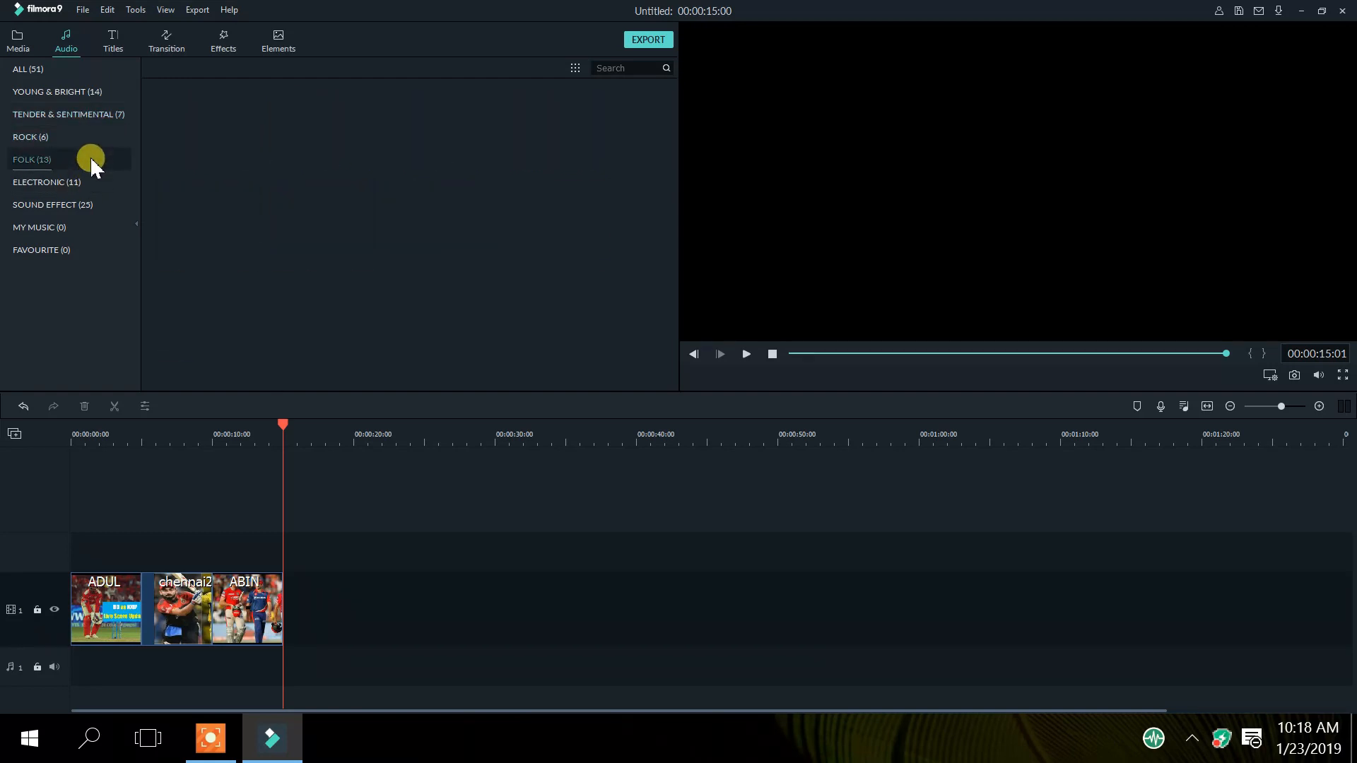
click(92, 185)
click(92, 210)
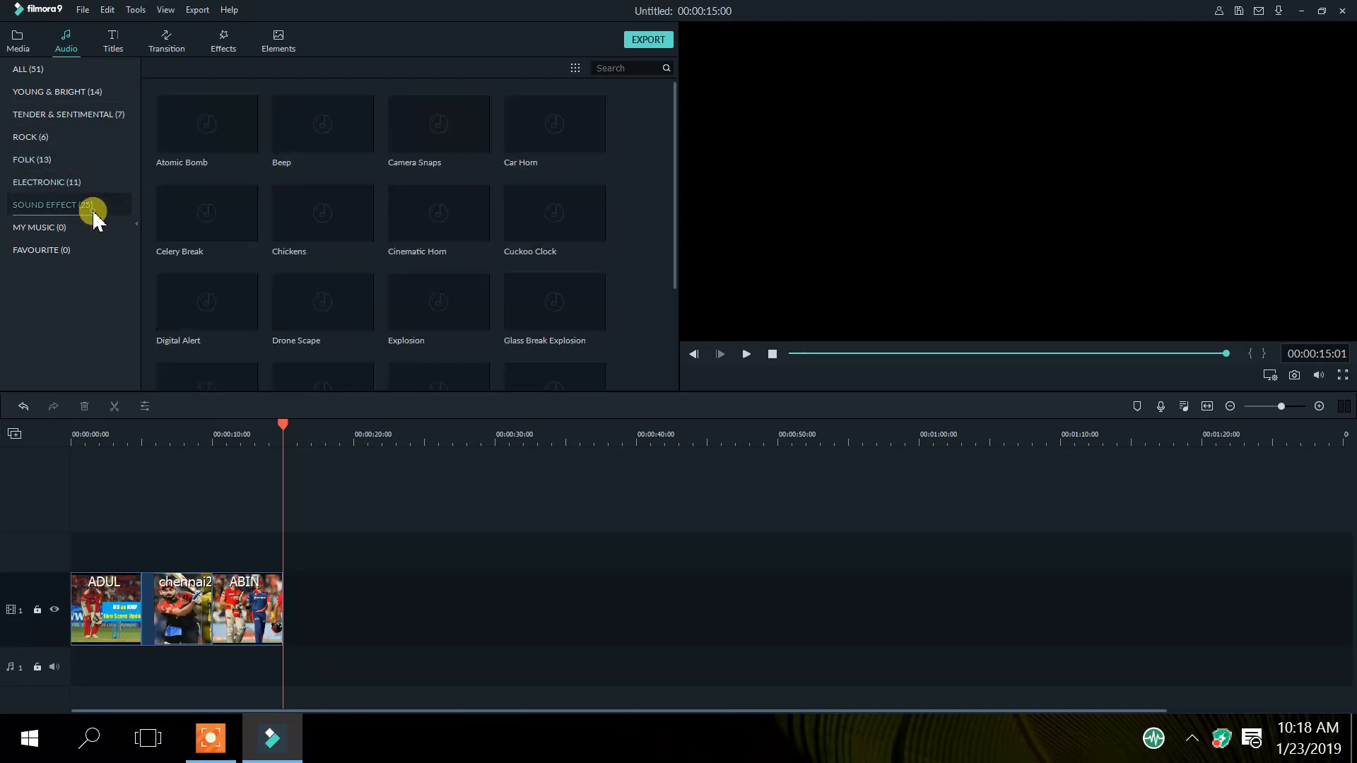
click(91, 222)
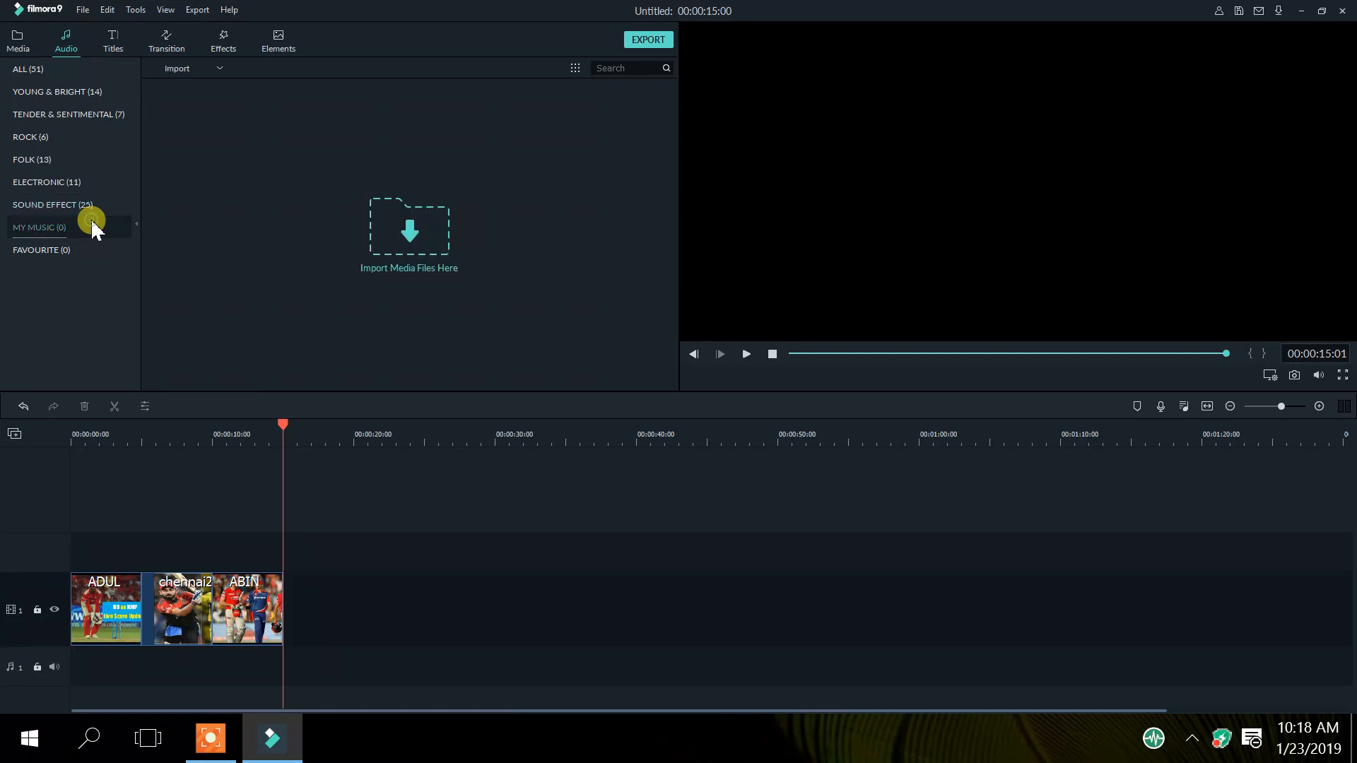
click(87, 252)
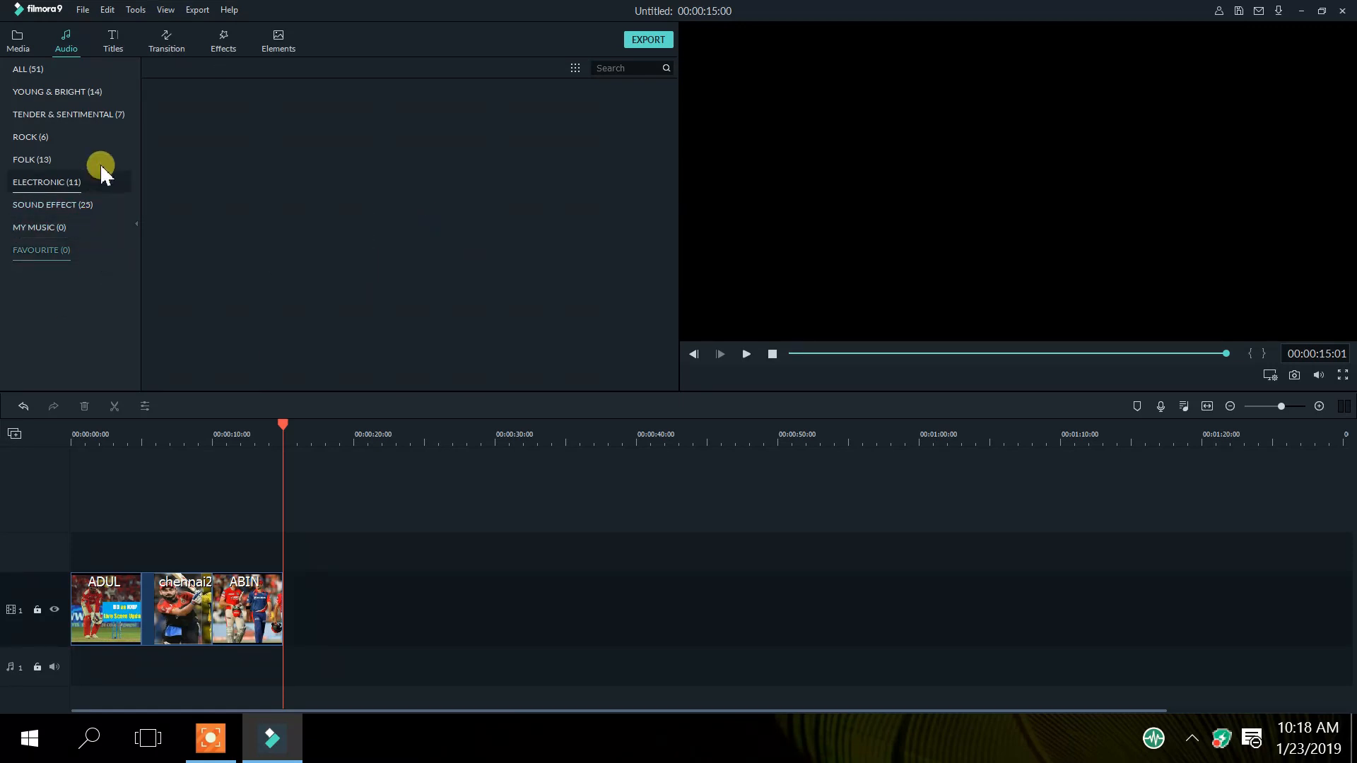
Step: Show the Young & Bright music category and look through its tracks
click(100, 95)
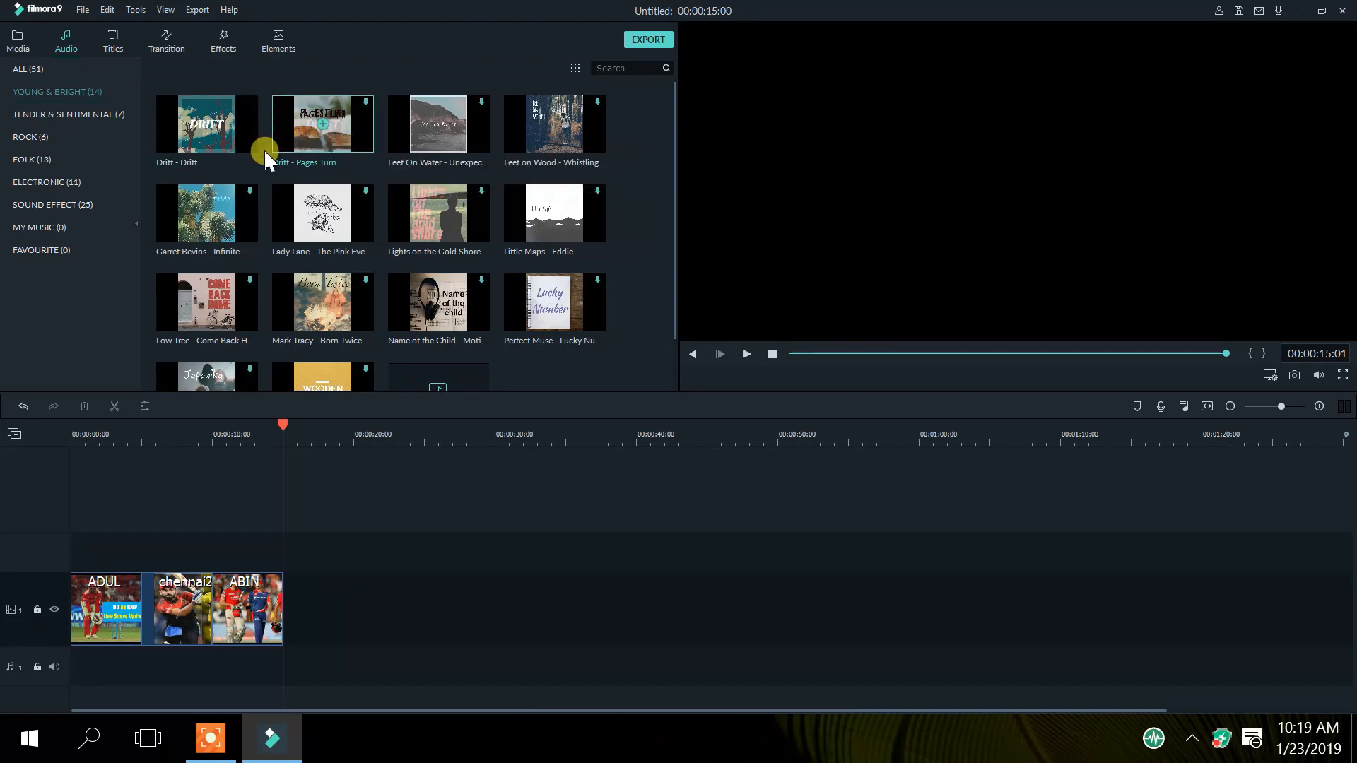
click(16, 44)
click(59, 46)
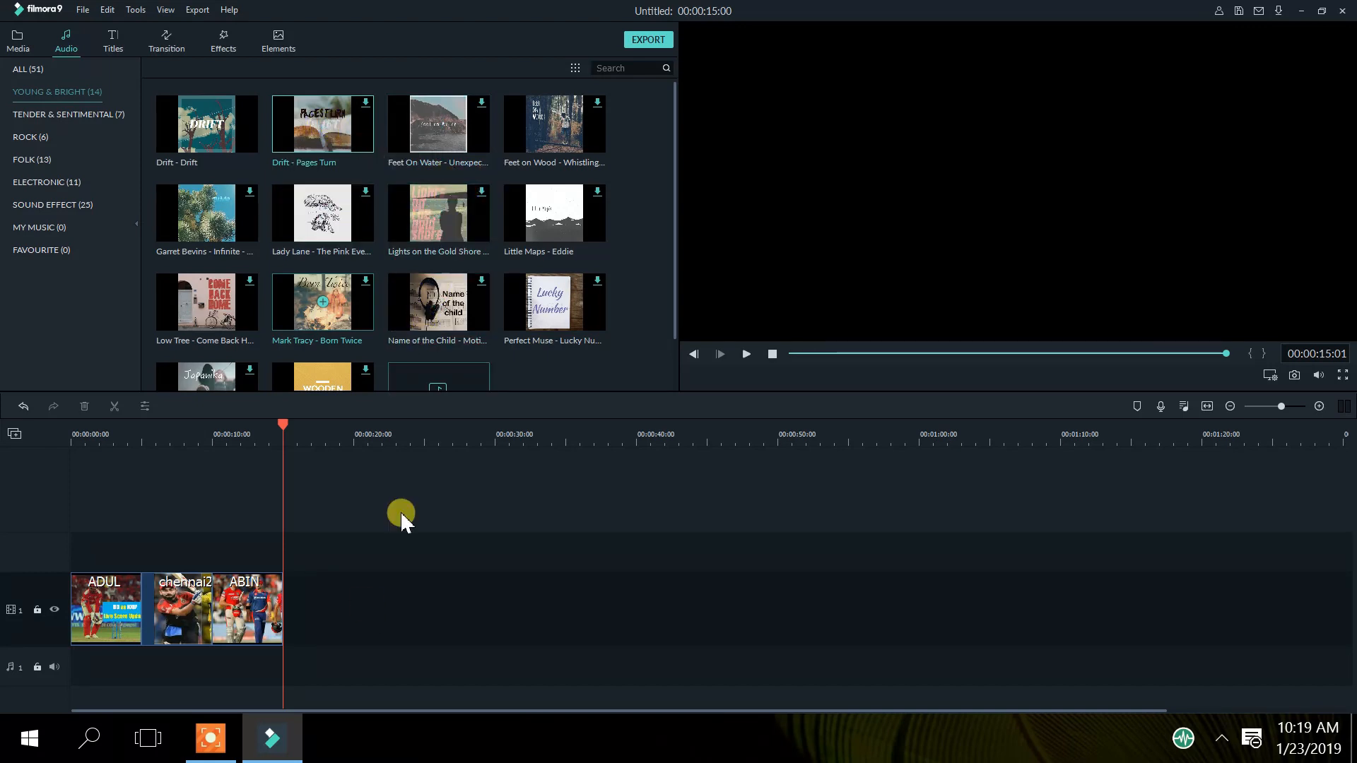
scroll(372, 355, down, 1)
scroll(371, 355, up, 1)
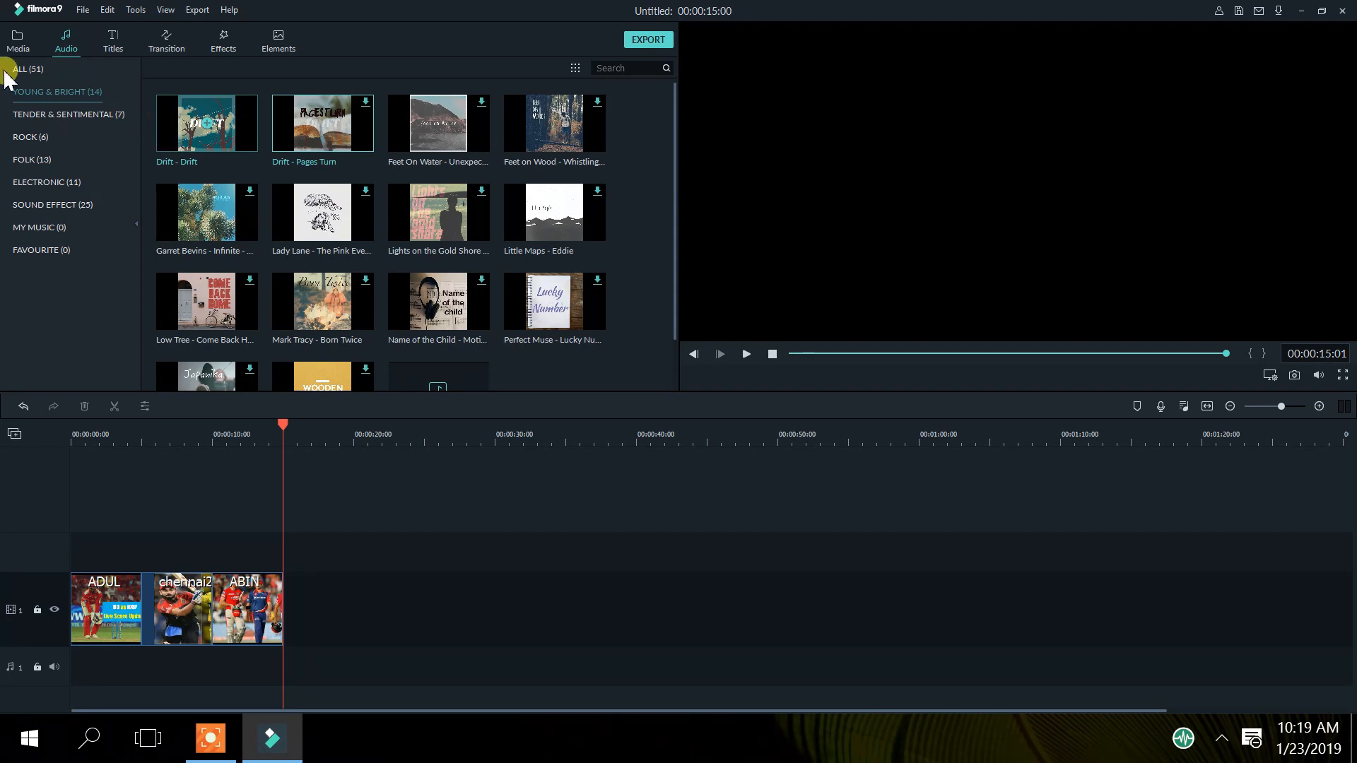
Step: Add the Living Pulse - Go Goes track to audio track 1, starting at the beginning of the timeline beneath the pictures
click(36, 70)
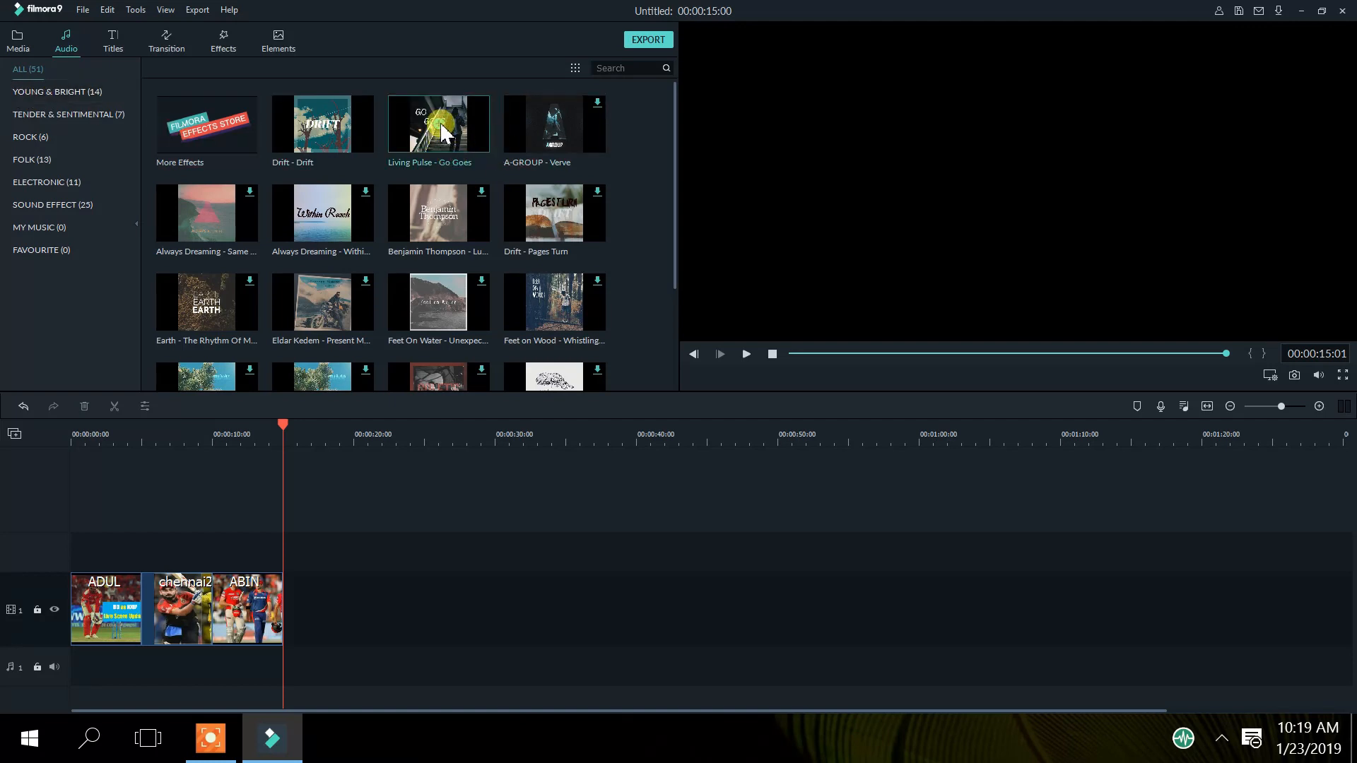
drag(441, 132, 309, 609)
click(369, 662)
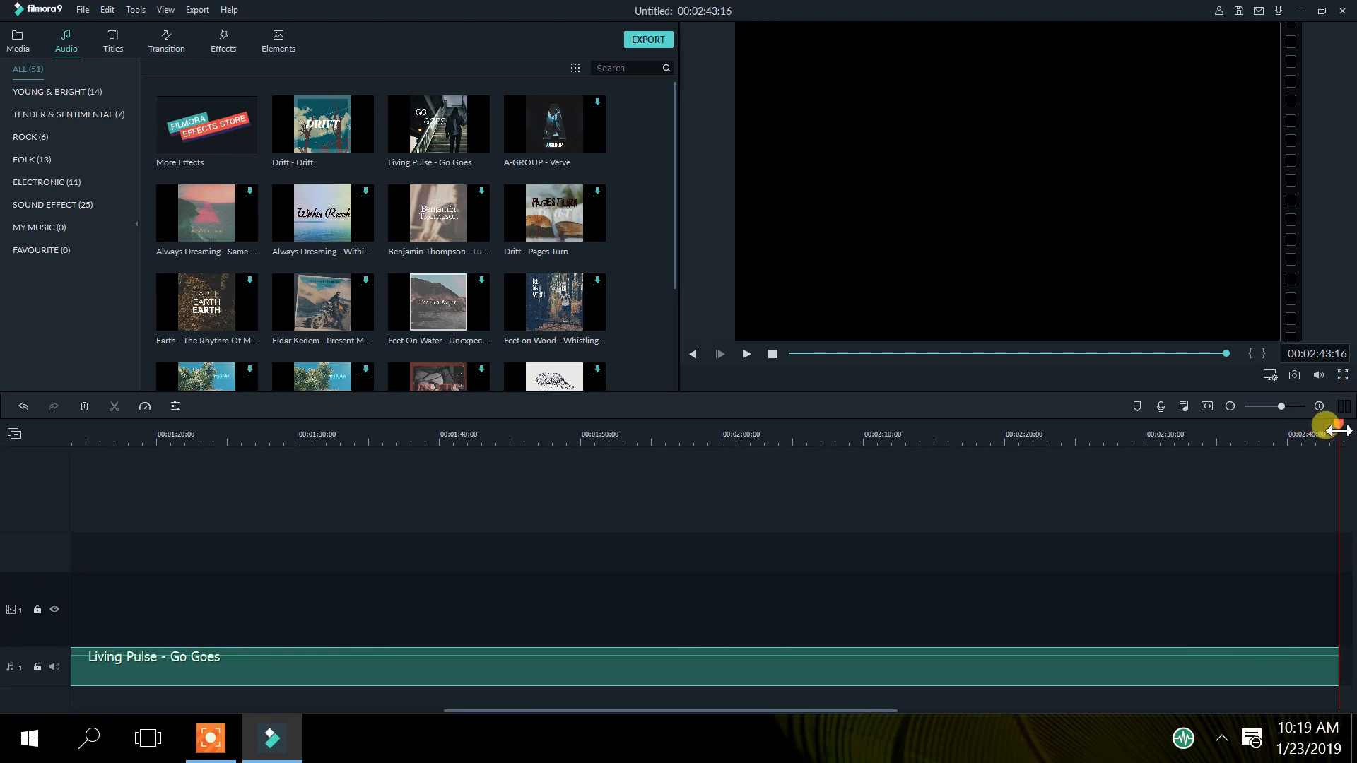
drag(1339, 427, 285, 518)
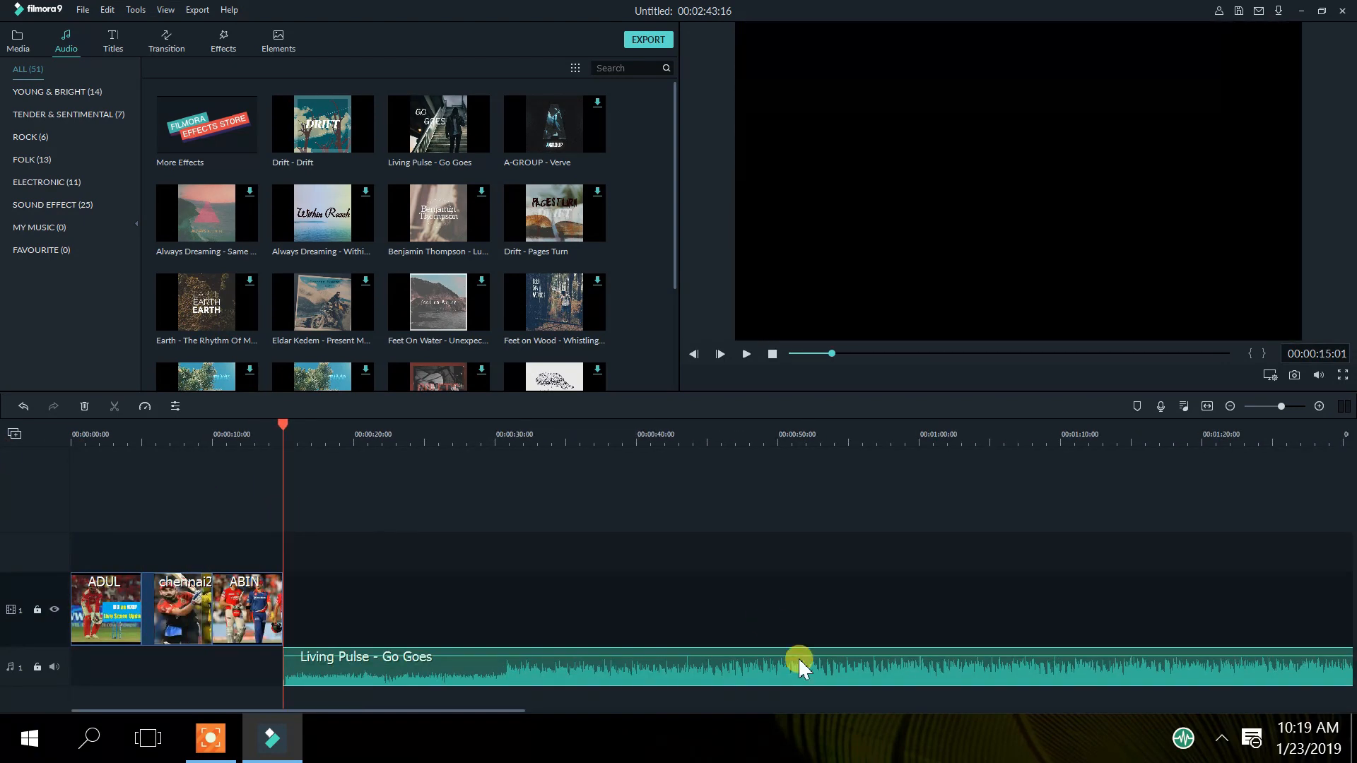
drag(802, 668, 512, 668)
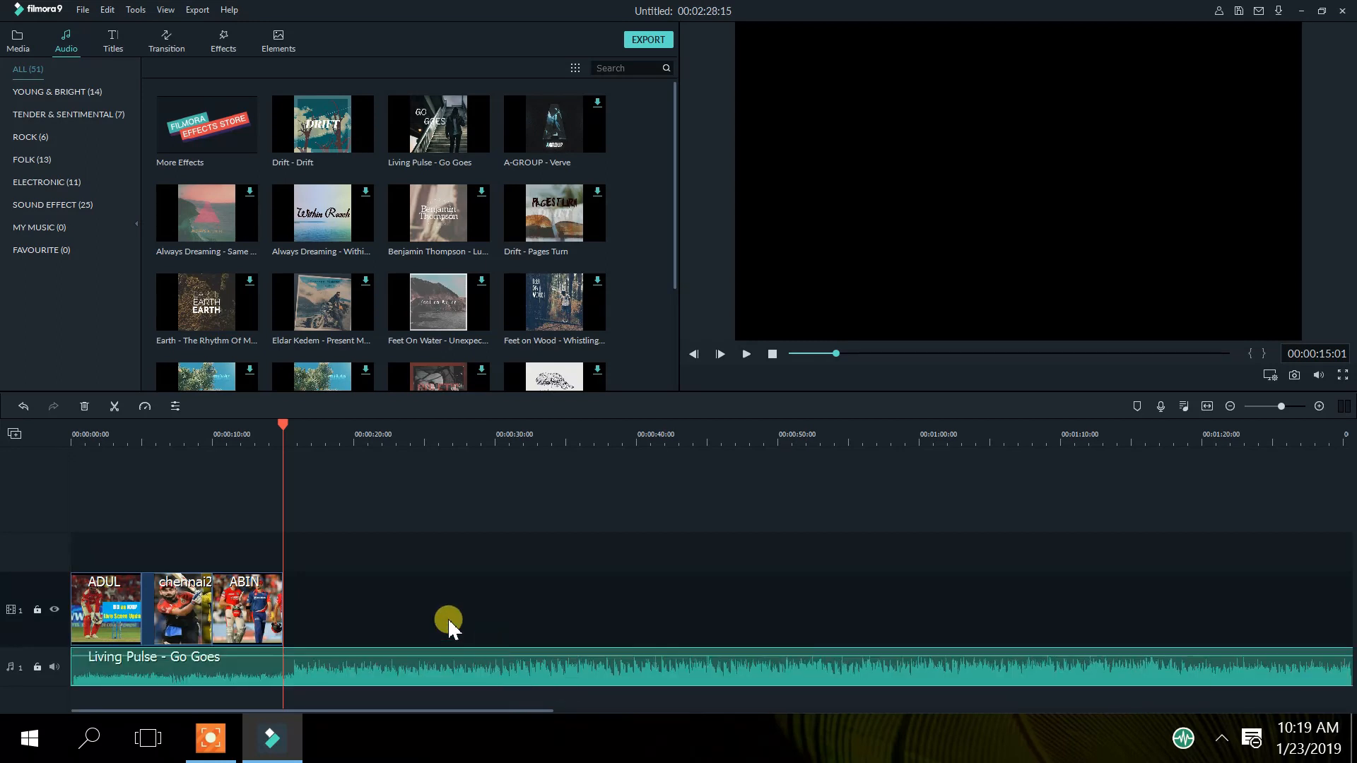
Step: Split the Living Pulse - Go Goes music at the end of the ABIN clip and delete the leftover part
right_click(289, 668)
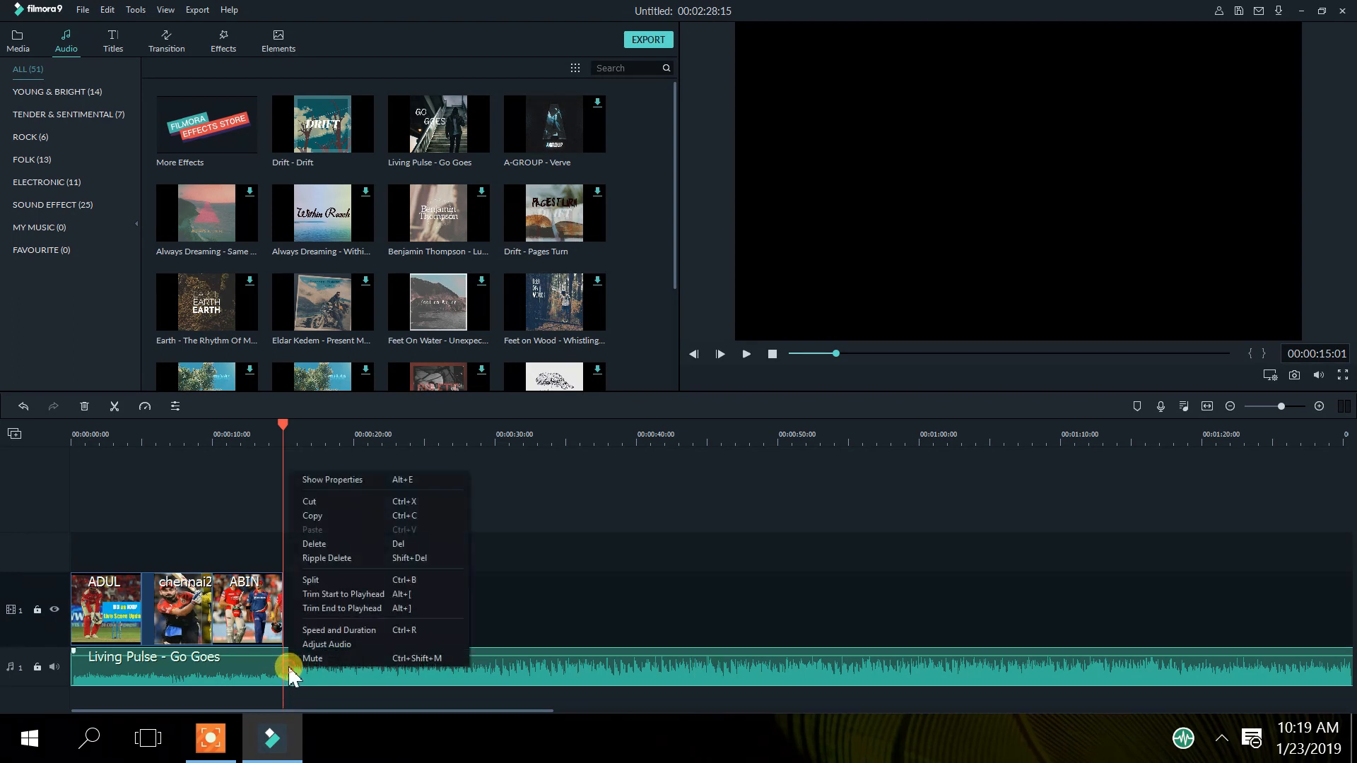
click(351, 581)
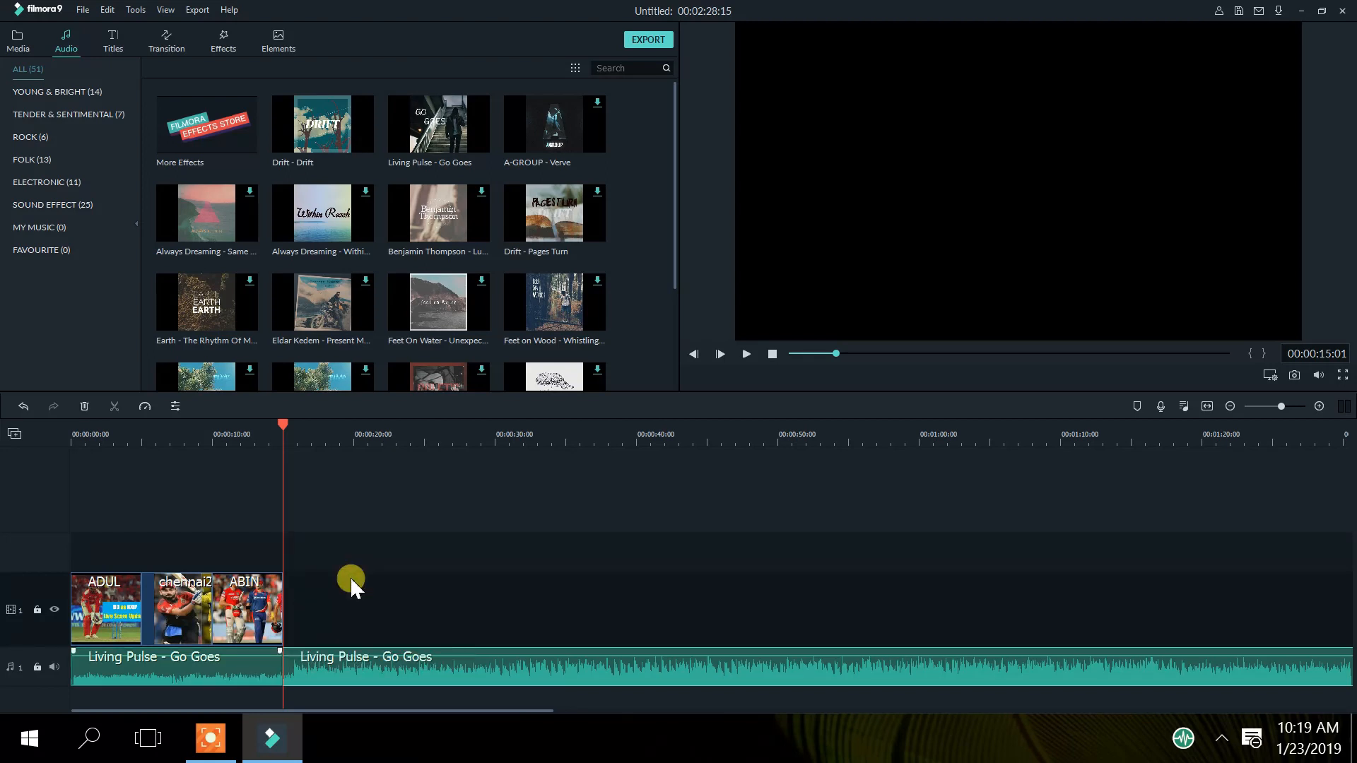
right_click(293, 668)
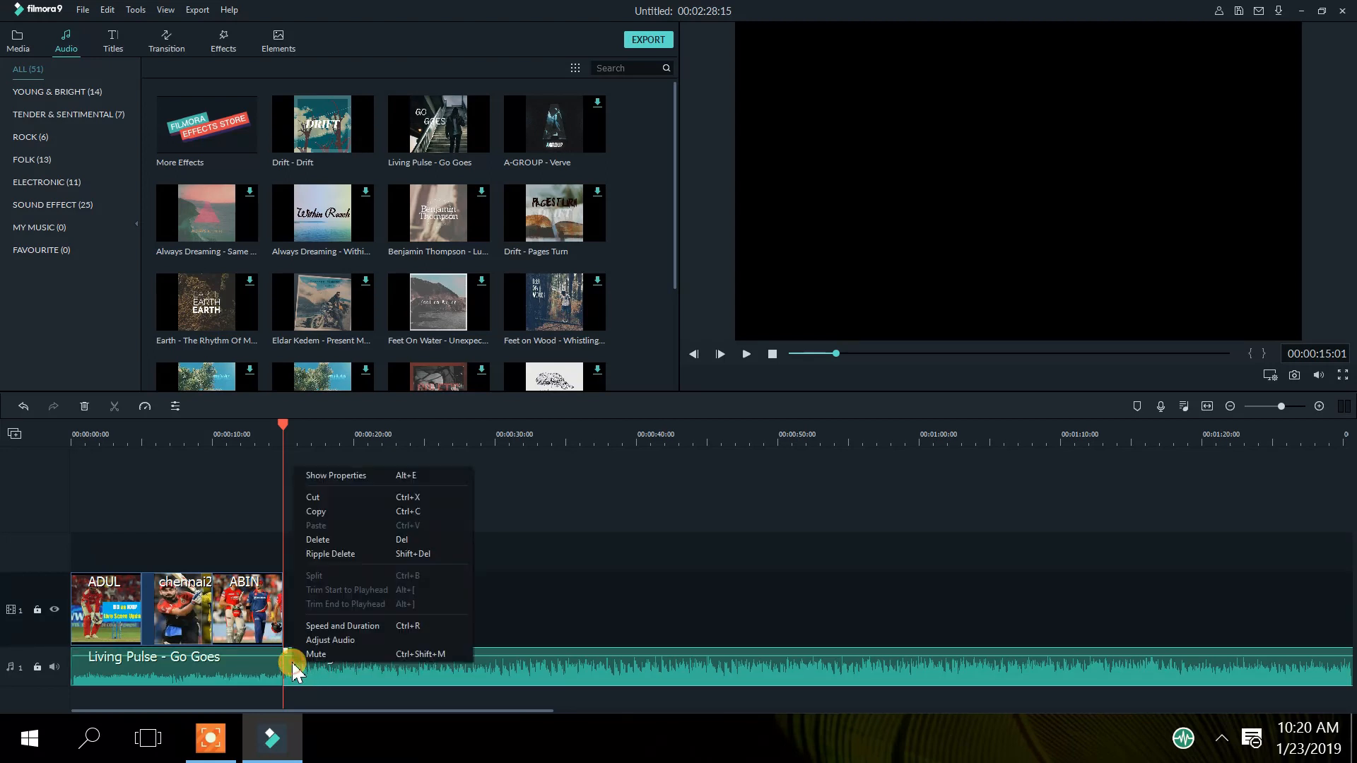
click(367, 545)
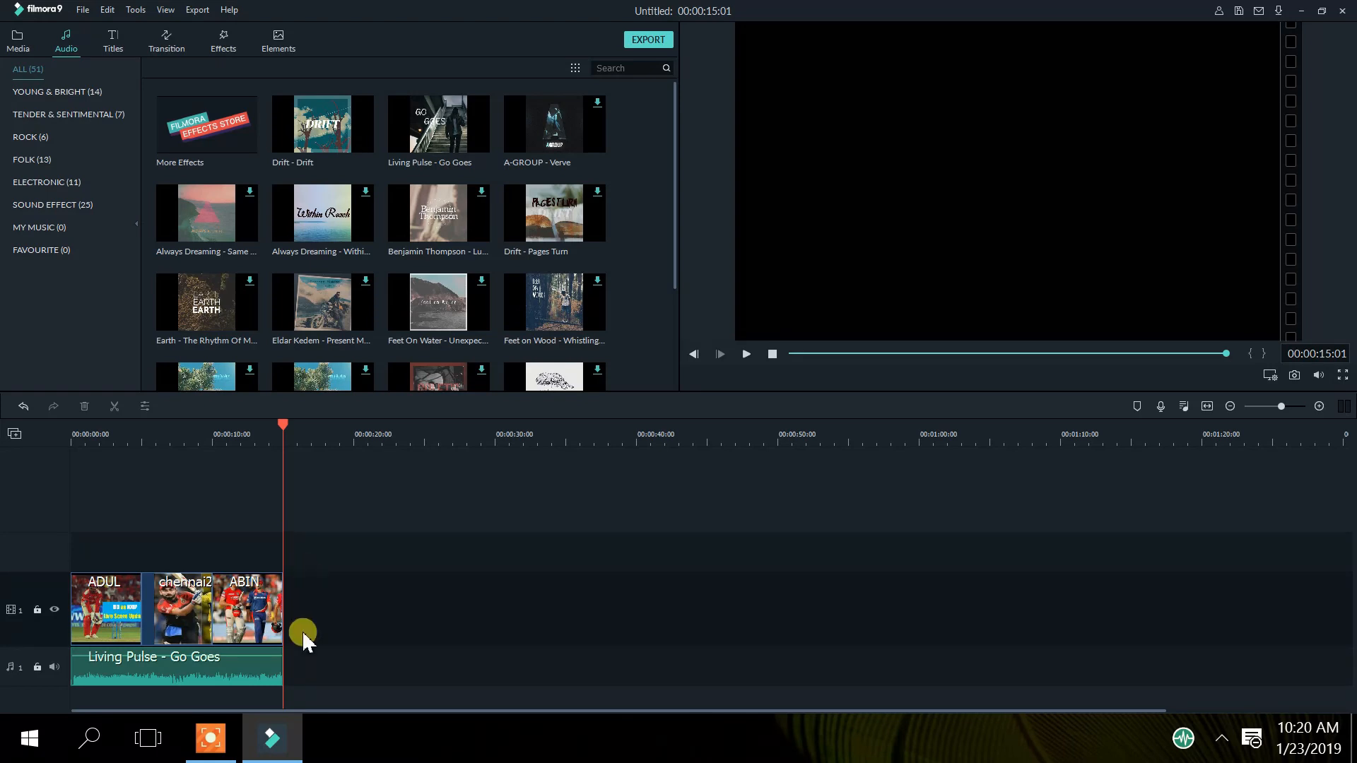
Step: Raise the volume of the remaining Living Pulse - Go Goes clip slightly and play the sequence with its music
drag(251, 661, 250, 659)
click(448, 551)
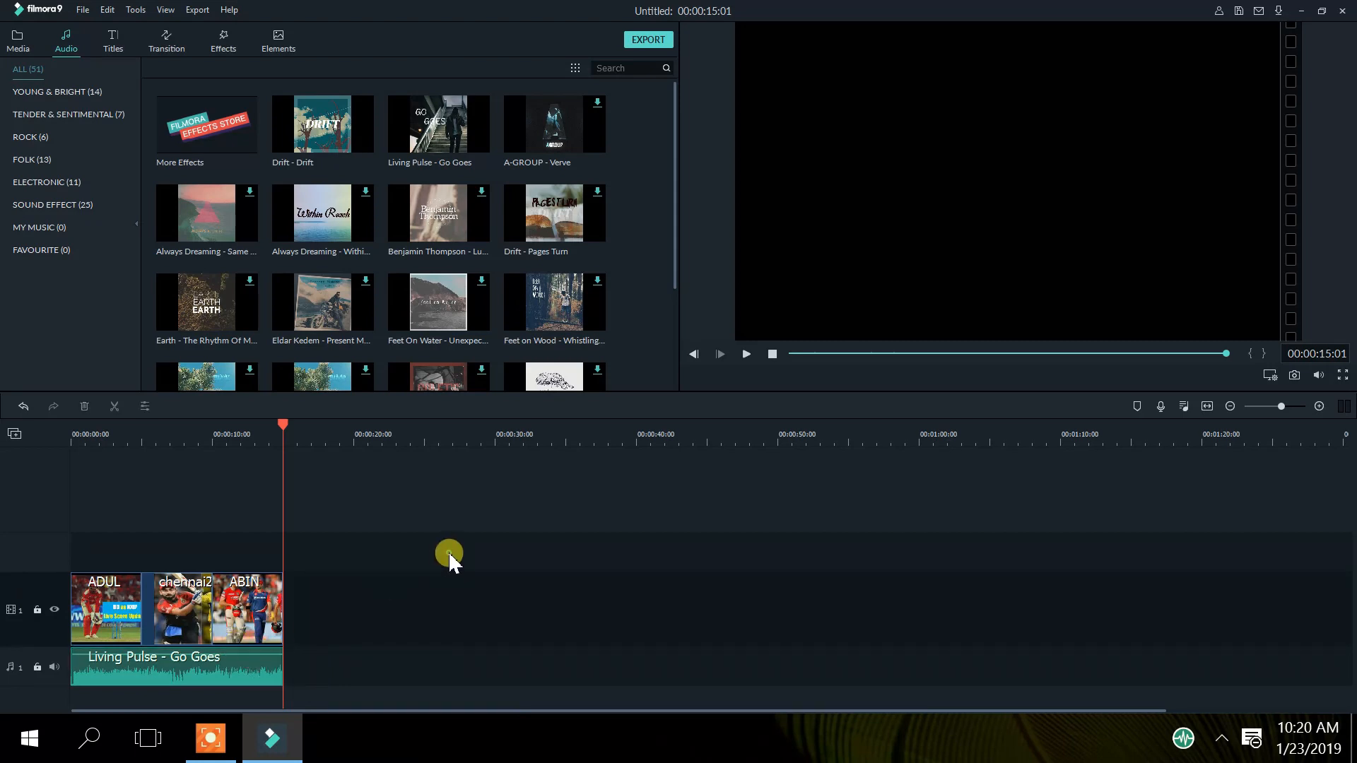
click(748, 354)
Step: Look through the title library's Custom, Opener and Titles categories
click(115, 44)
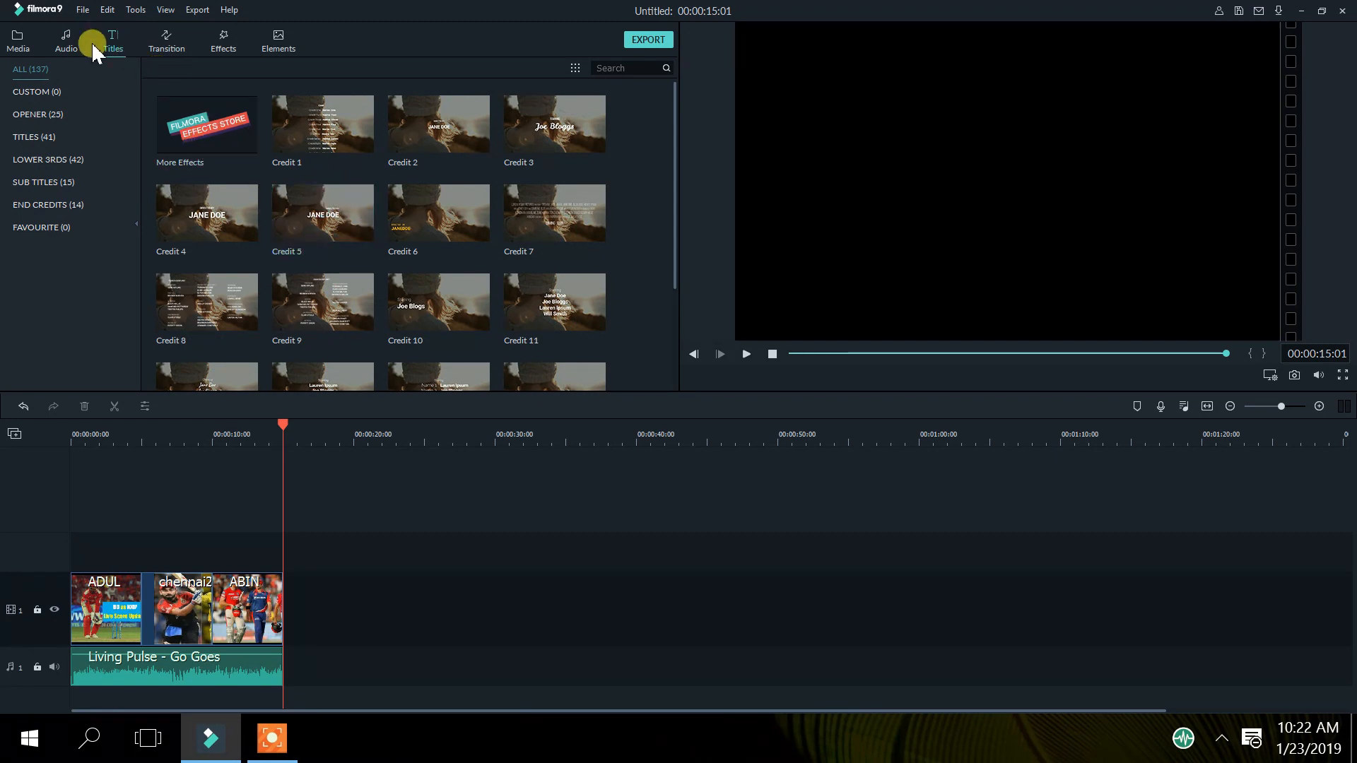
click(87, 93)
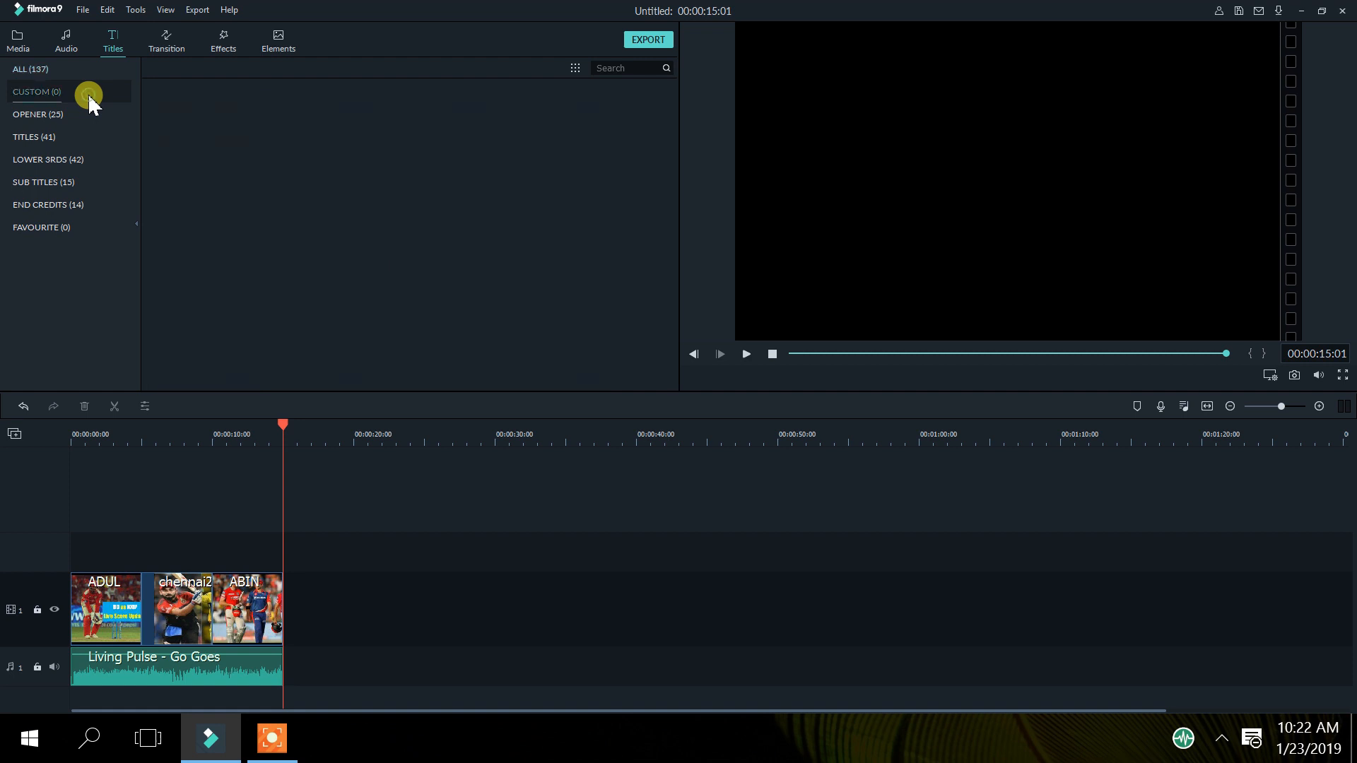
click(86, 112)
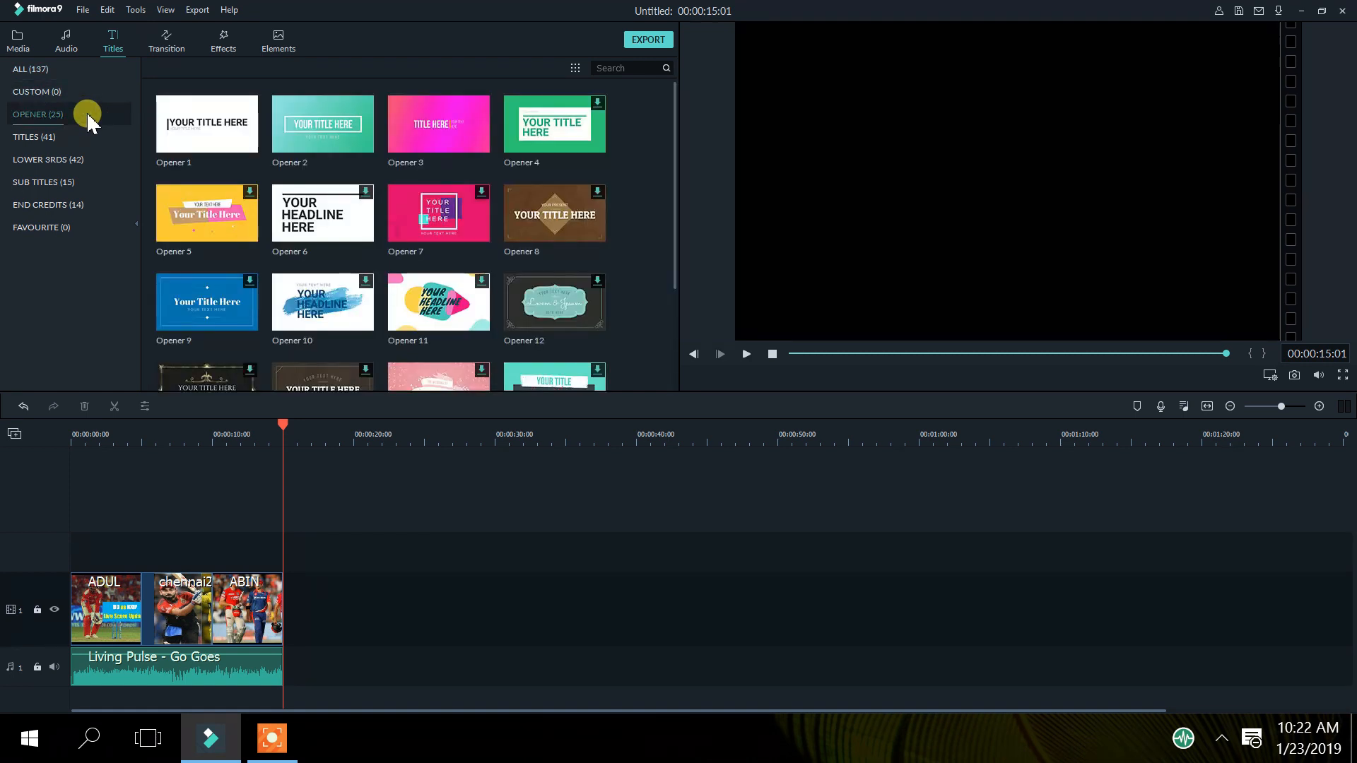
click(86, 126)
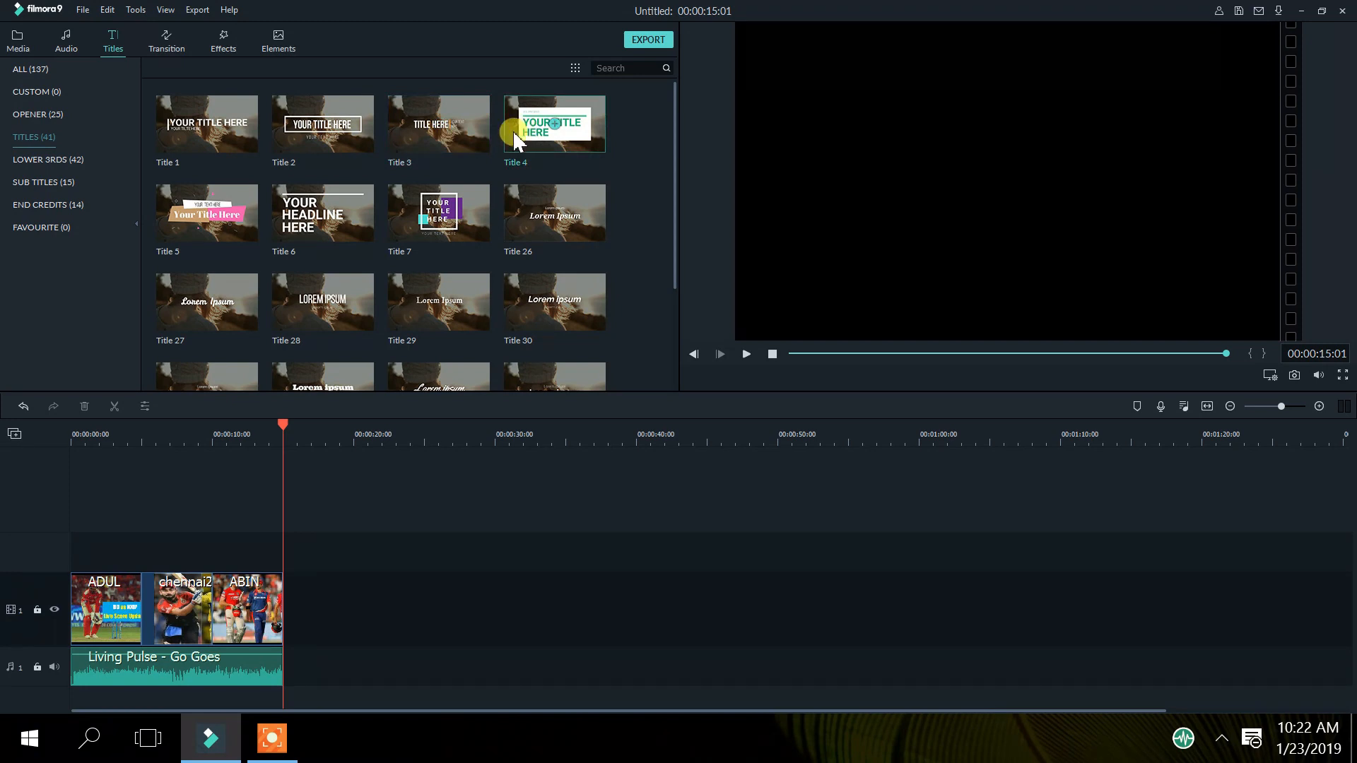
Step: Add Title 2 to video track 1 directly after the ABIN clip
click(322, 130)
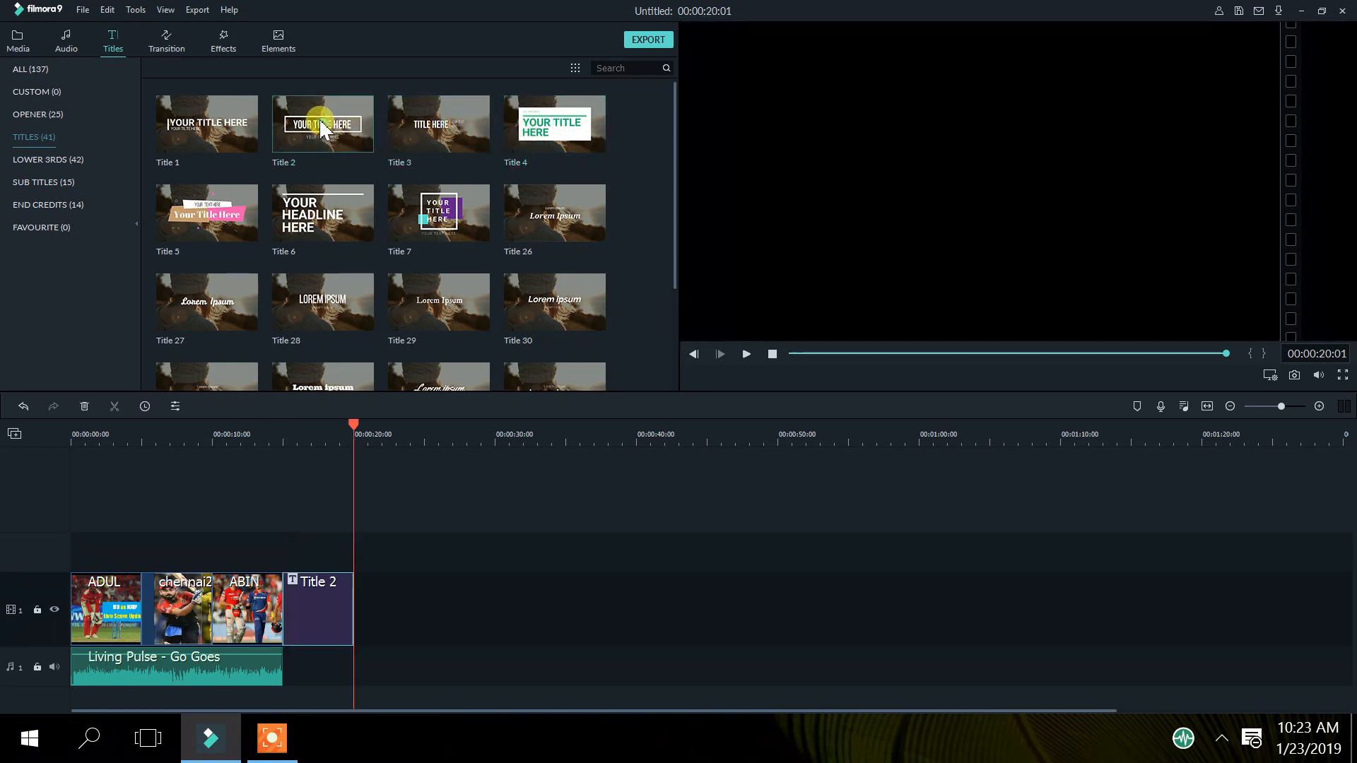
click(328, 609)
drag(255, 620, 113, 640)
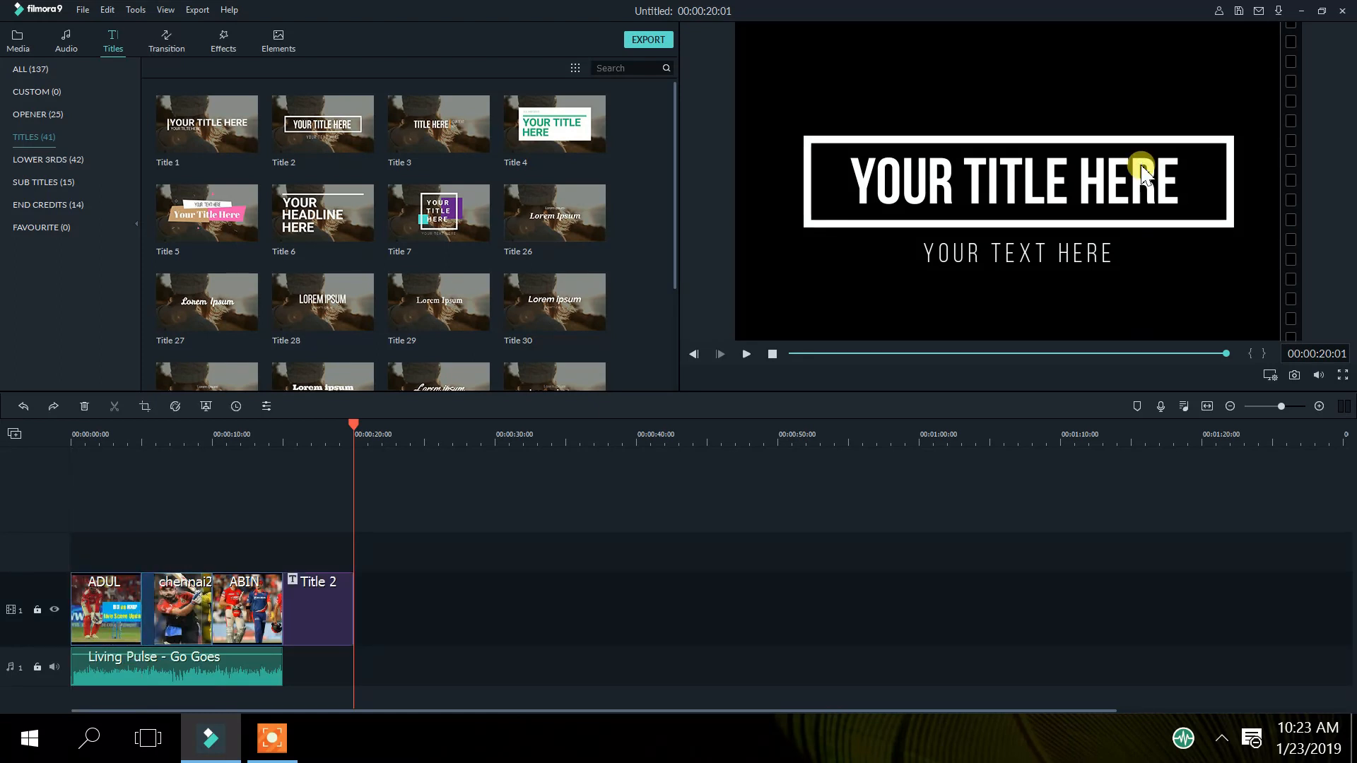
Step: Try enlarging and repositioning Title 2's main heading inside its frame, and ripple delete the title clip
click(1143, 175)
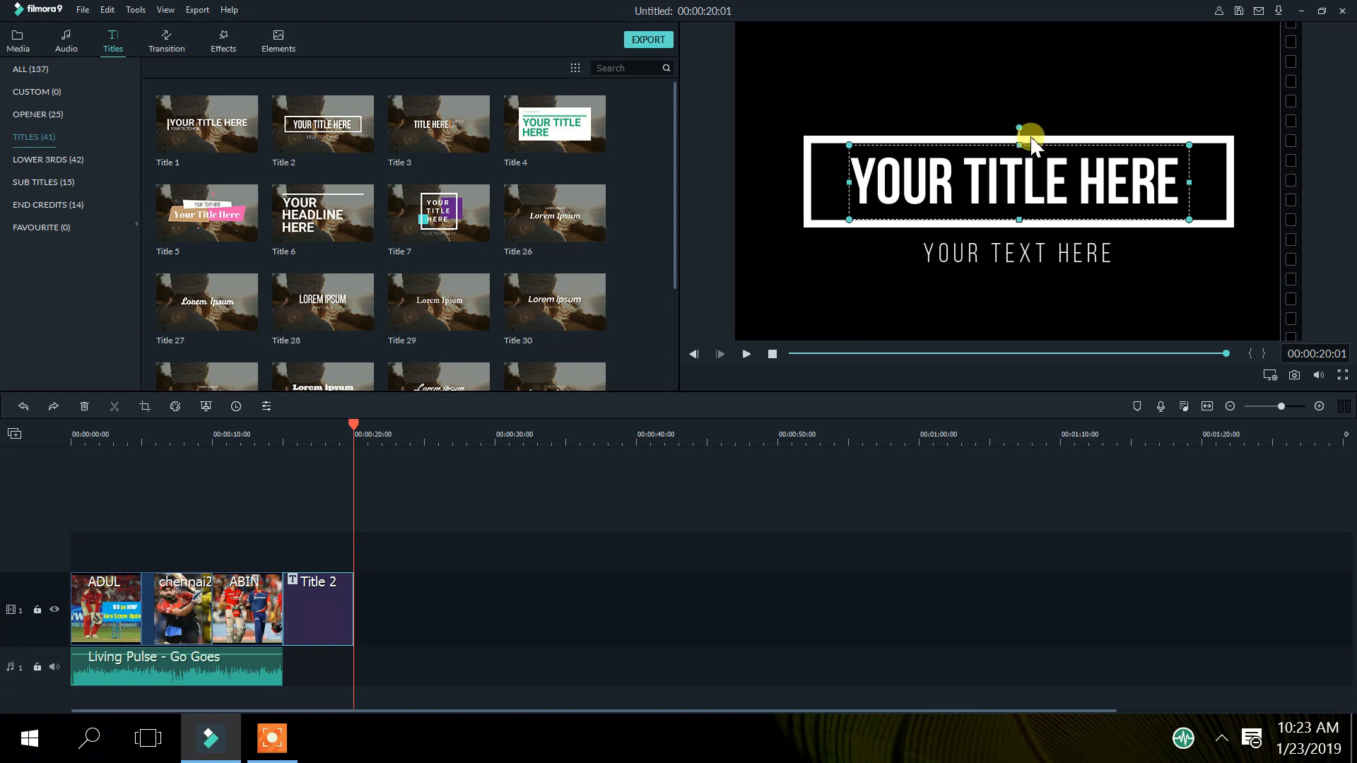
mouse_move(1020, 146)
mouse_down()
mouse_move(1017, 162)
mouse_move(1034, 146)
mouse_up()
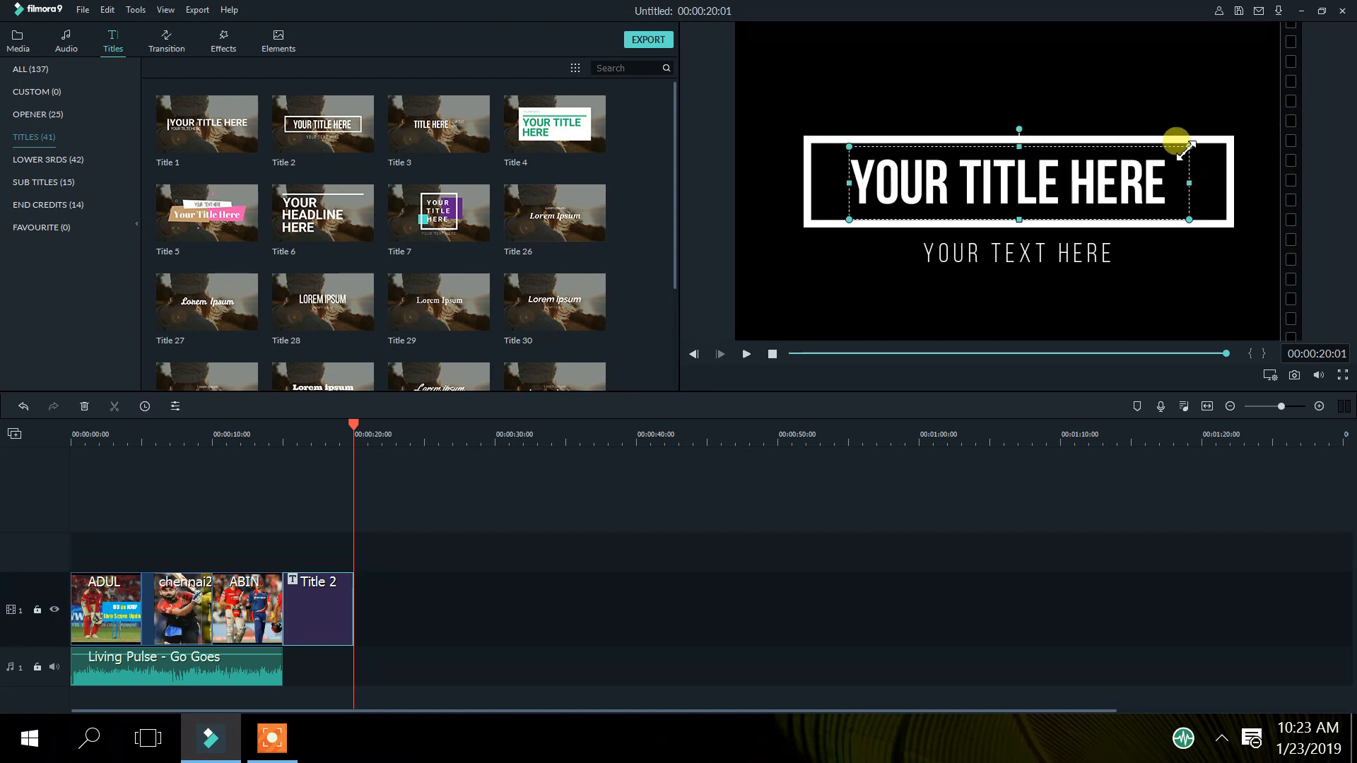
drag(1188, 148, 1202, 136)
mouse_move(1115, 176)
mouse_down()
mouse_move(1084, 176)
mouse_move(1117, 186)
mouse_up()
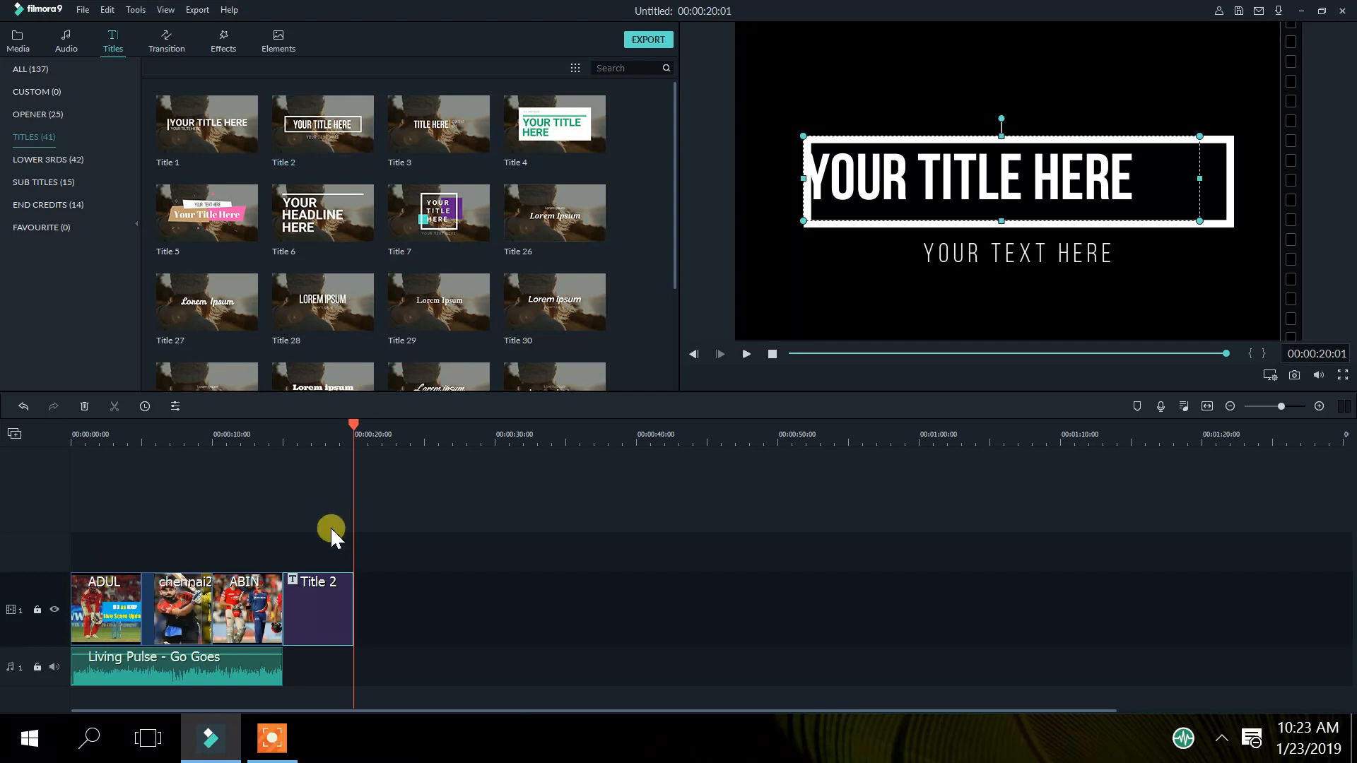
right_click(326, 601)
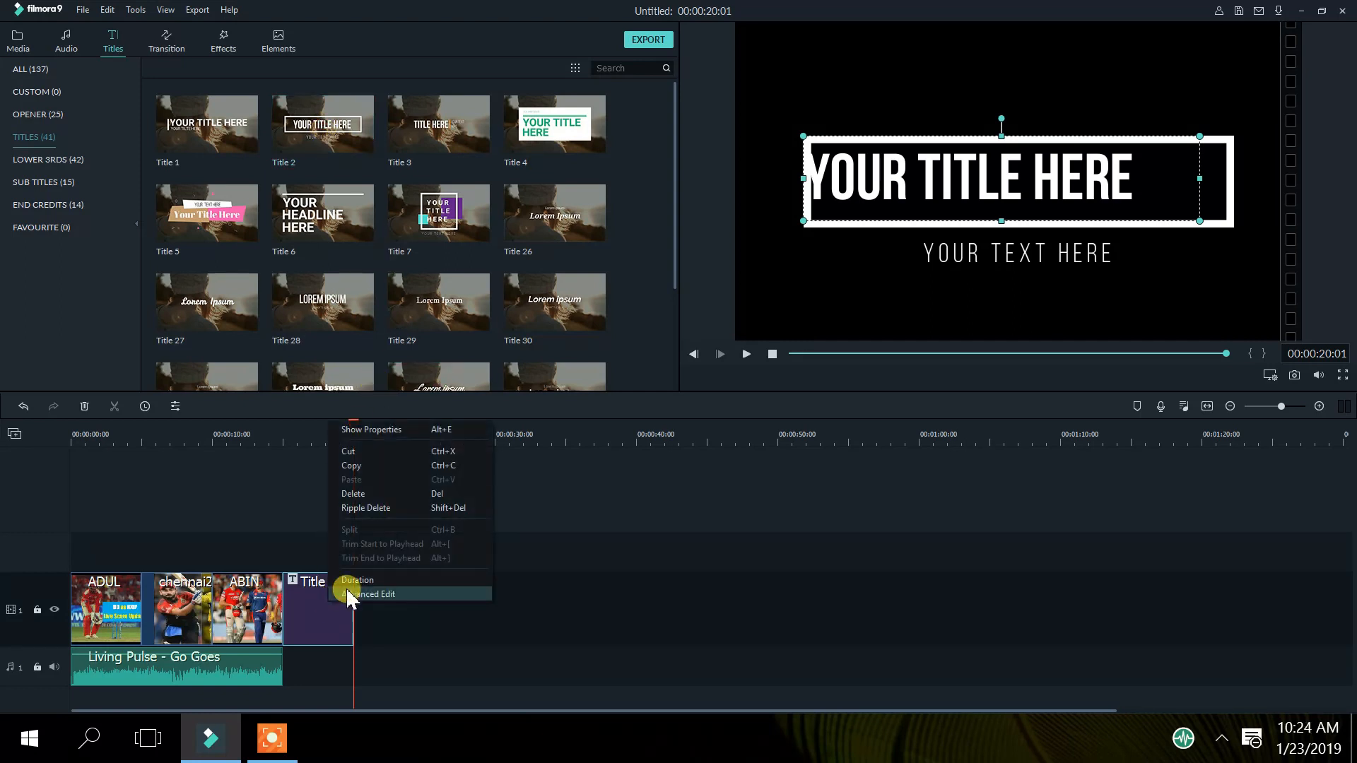
click(397, 506)
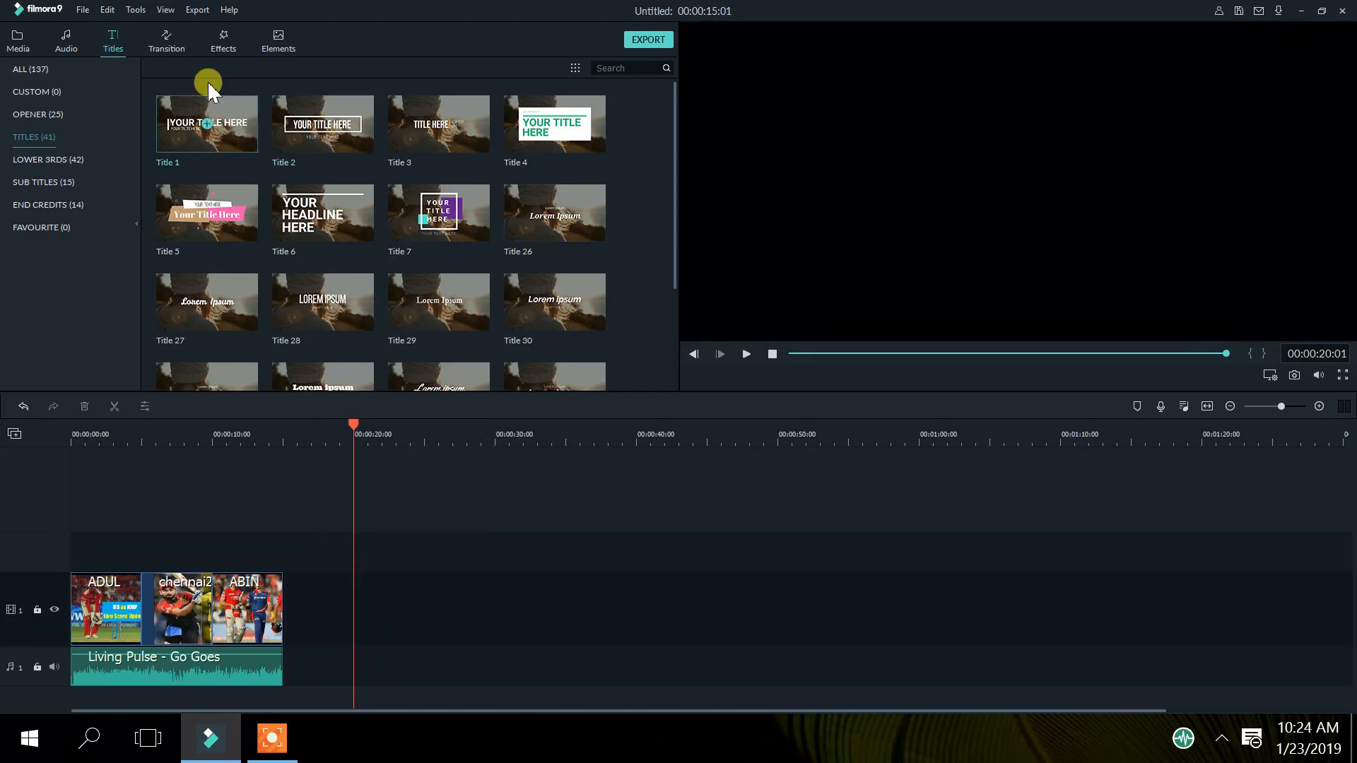
Step: Apply the 3D transition Box Turn 1 between ADUL and chennai2 and between chennai2 and ABIN, and preview the sequence
click(157, 43)
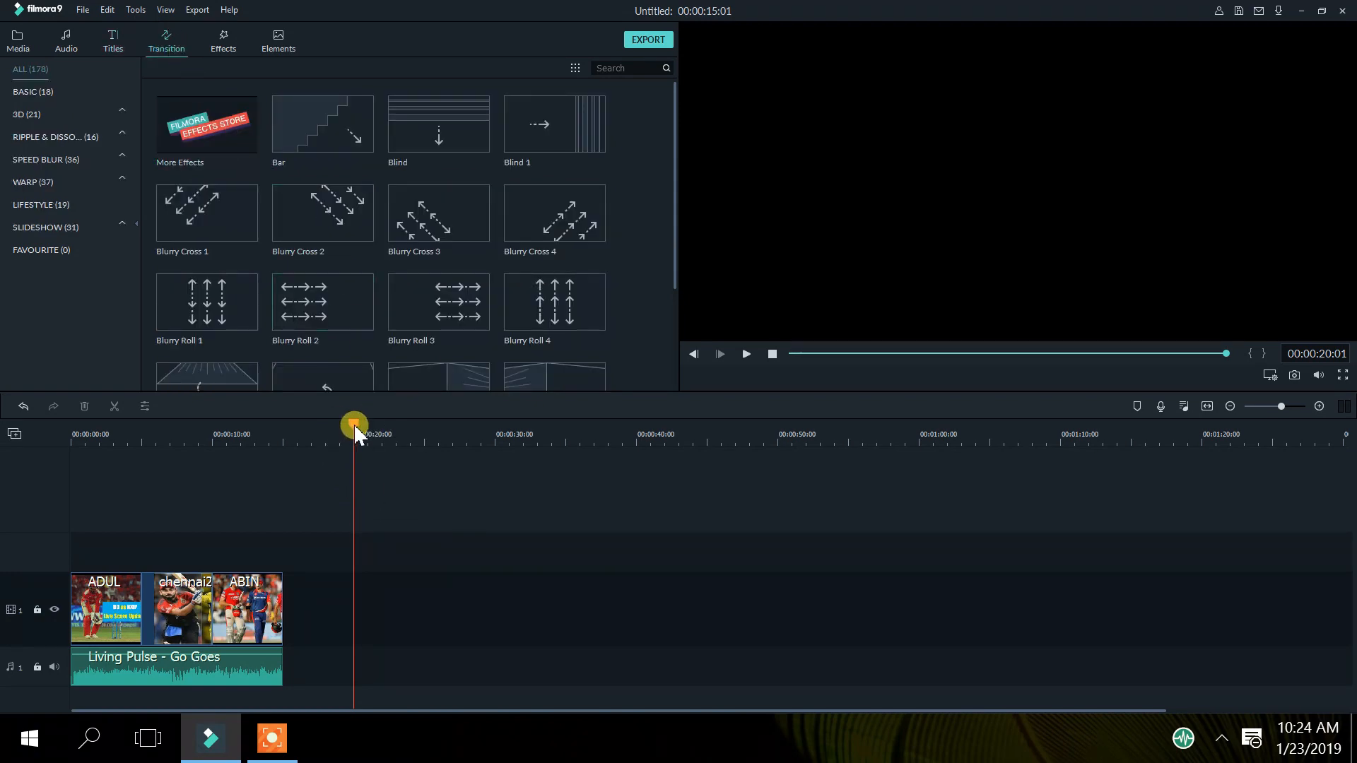
drag(353, 424, 145, 499)
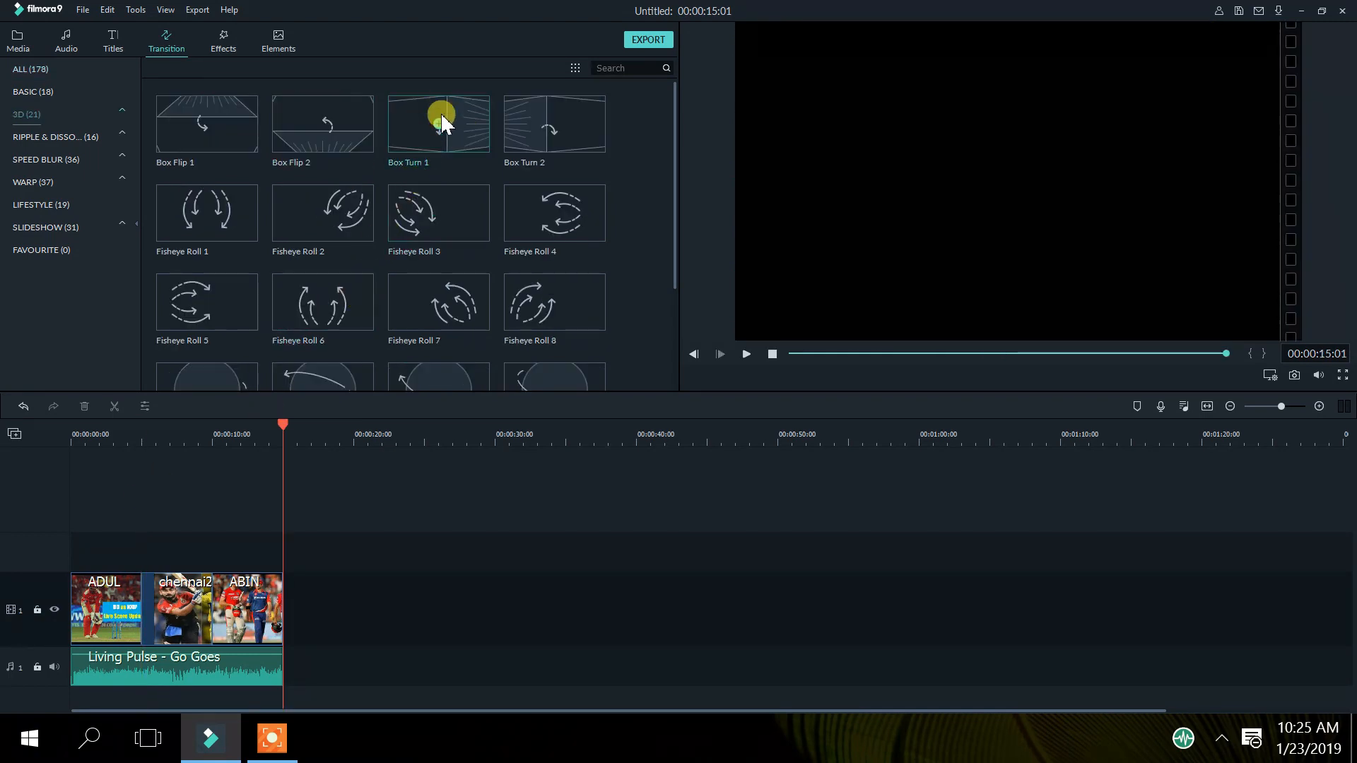
drag(440, 112, 151, 622)
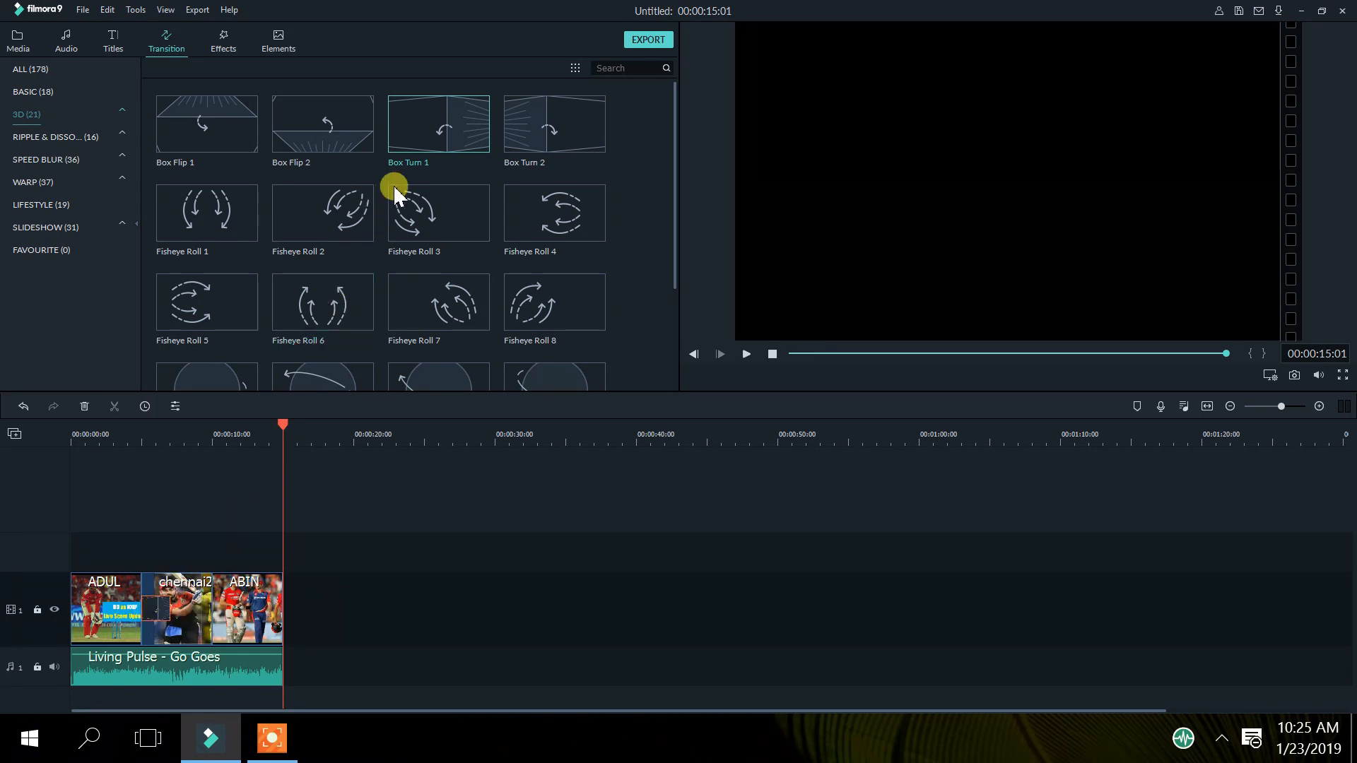
drag(456, 141, 134, 611)
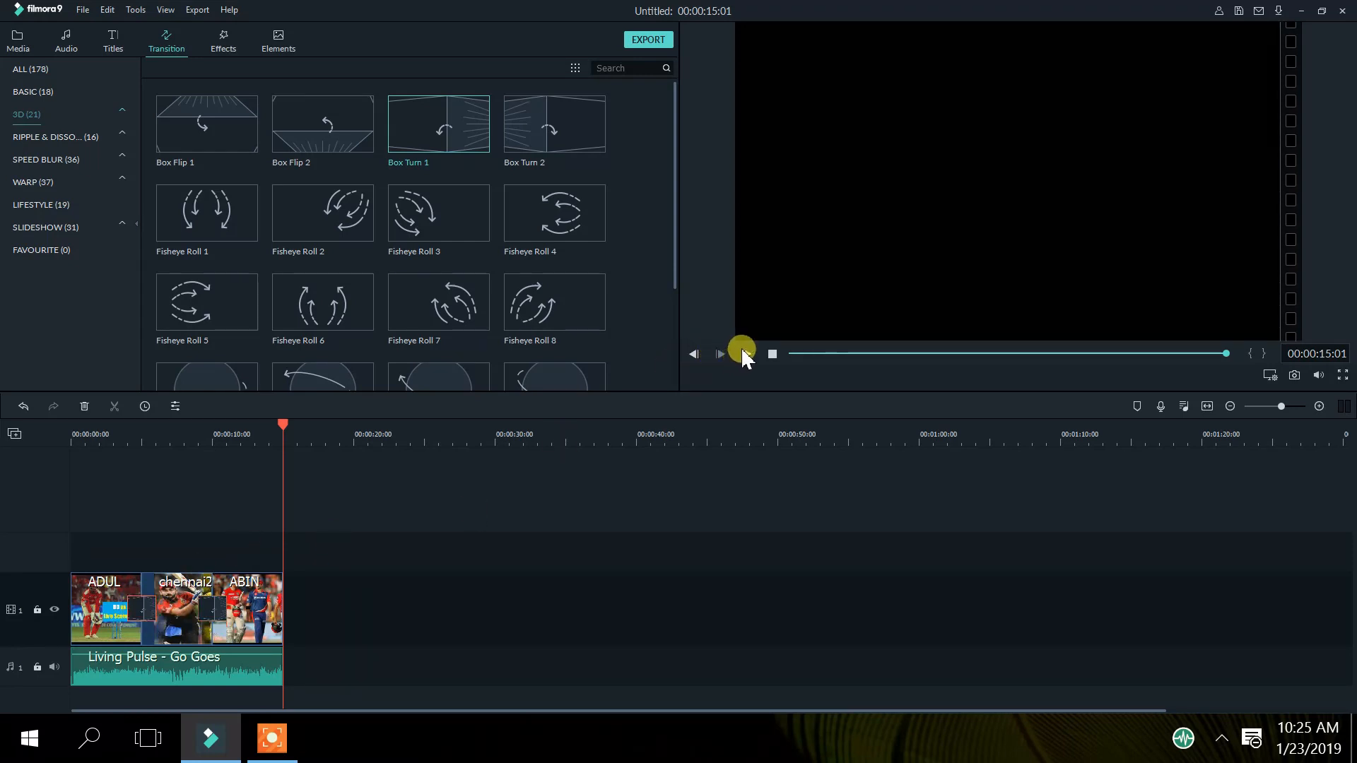
click(743, 351)
Step: Add the Extreme filter from the Shake category after the ABIN clip on video track 1 and play the sequence
click(227, 35)
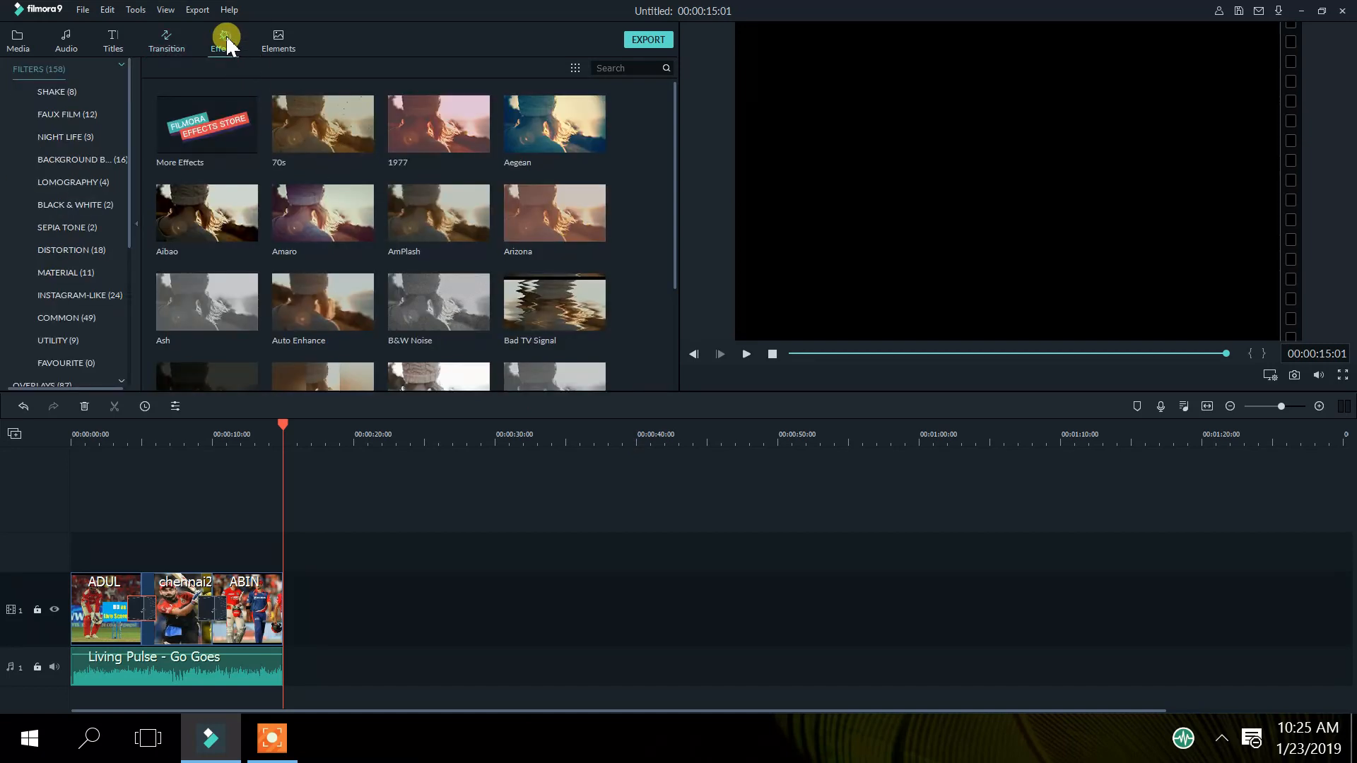
click(200, 162)
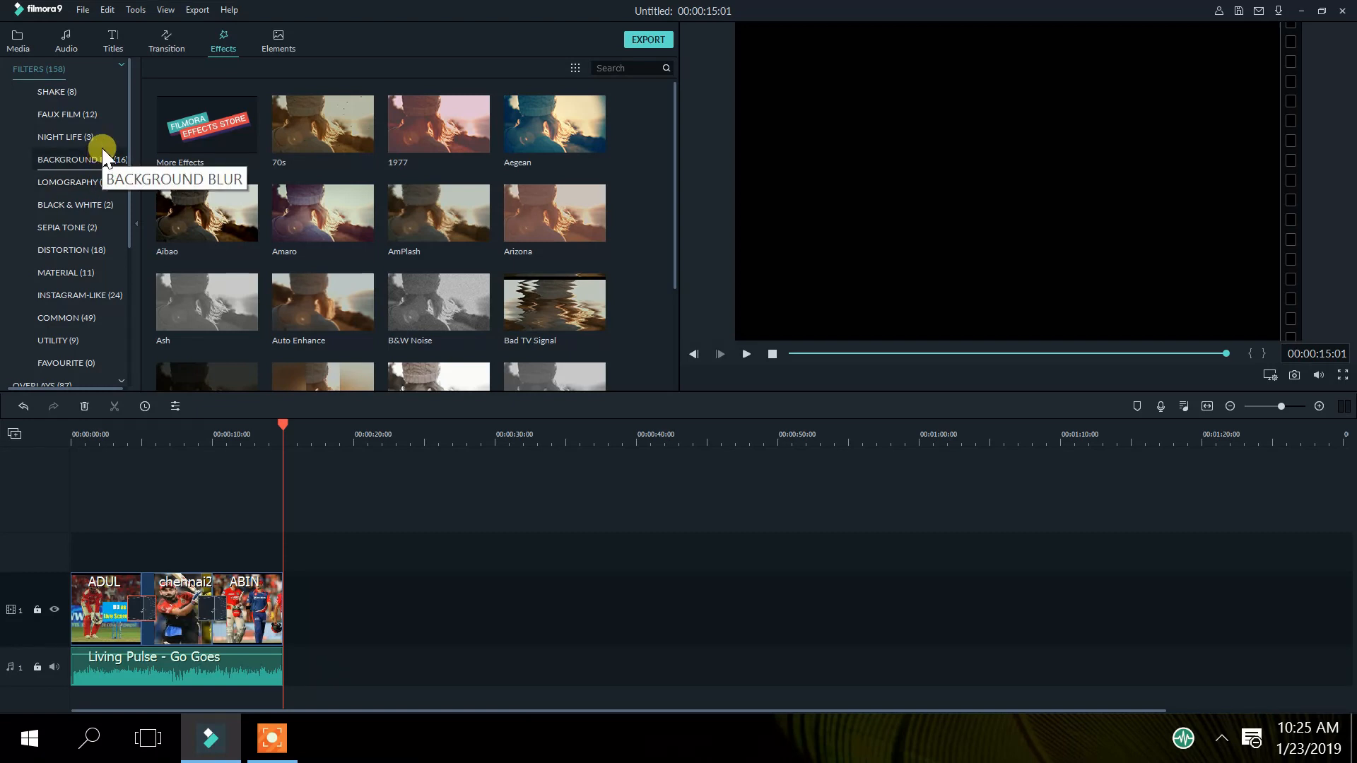
click(84, 94)
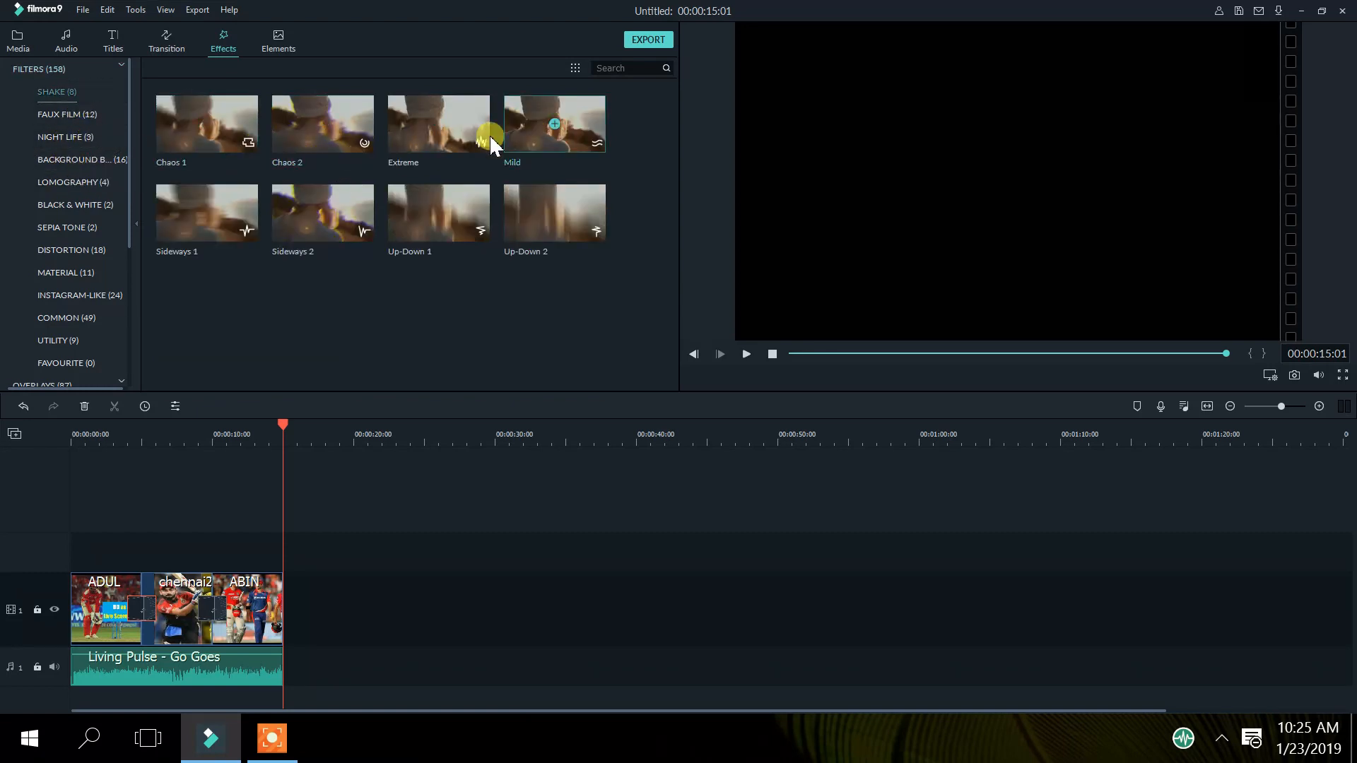
click(438, 127)
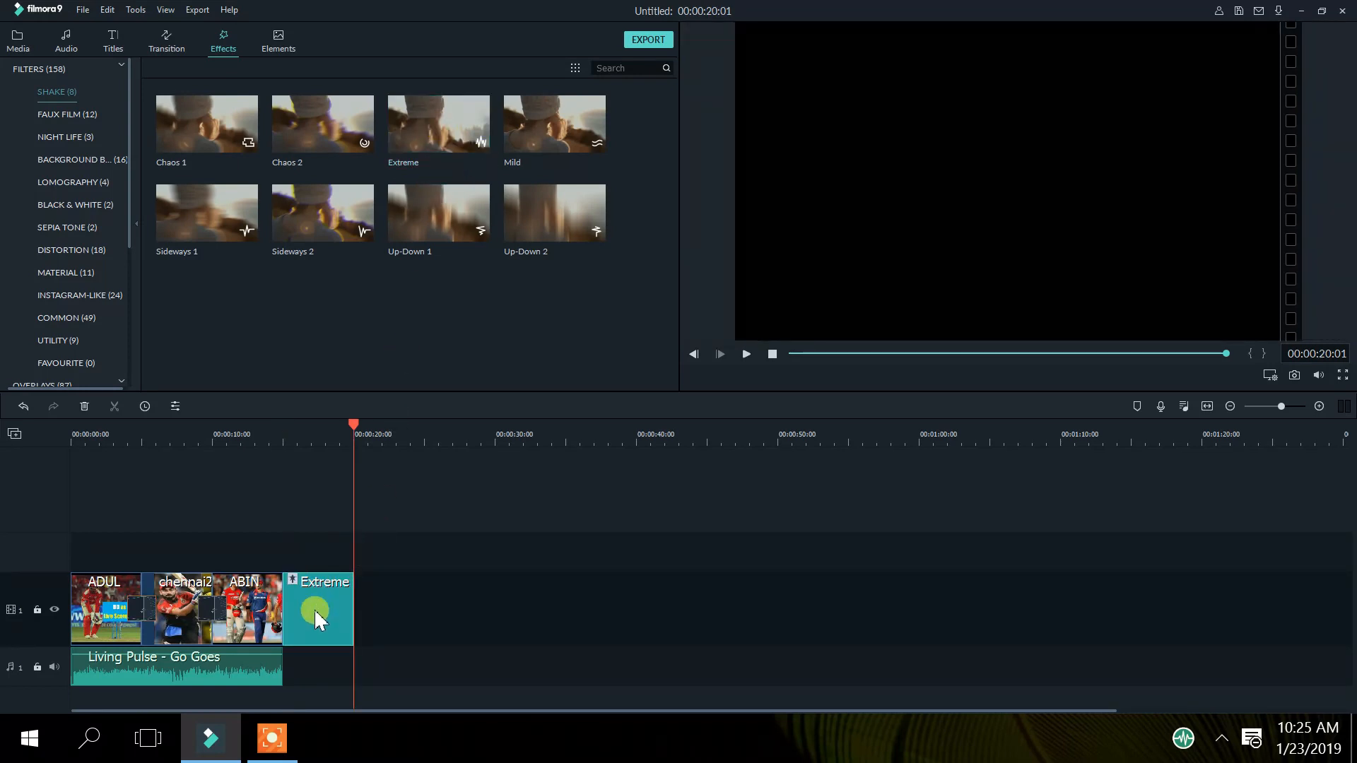
mouse_move(316, 617)
mouse_down()
mouse_move(151, 634)
mouse_move(335, 618)
mouse_move(315, 630)
mouse_up()
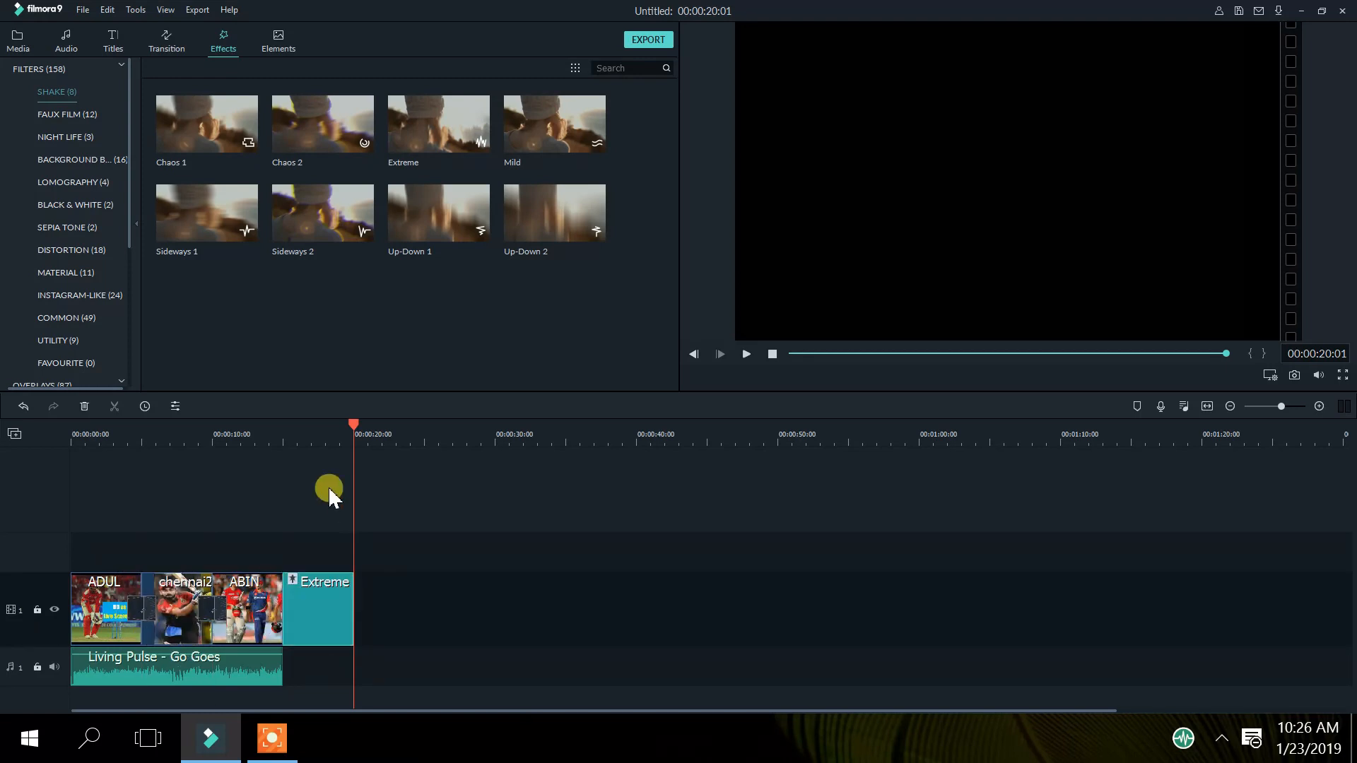
click(750, 354)
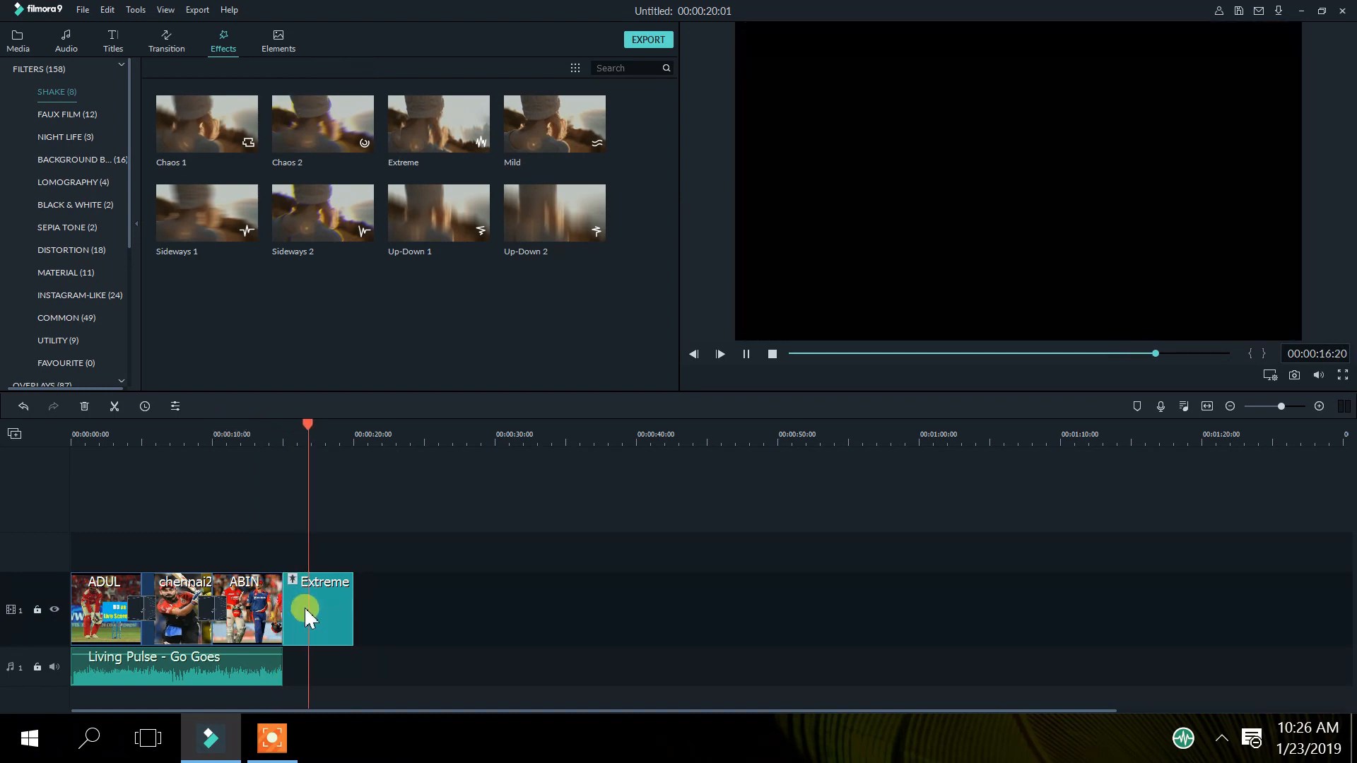
Step: Try moving the Extreme filter onto the chennai2 clip, preview it, and undo the filter's moves
drag(297, 606, 177, 592)
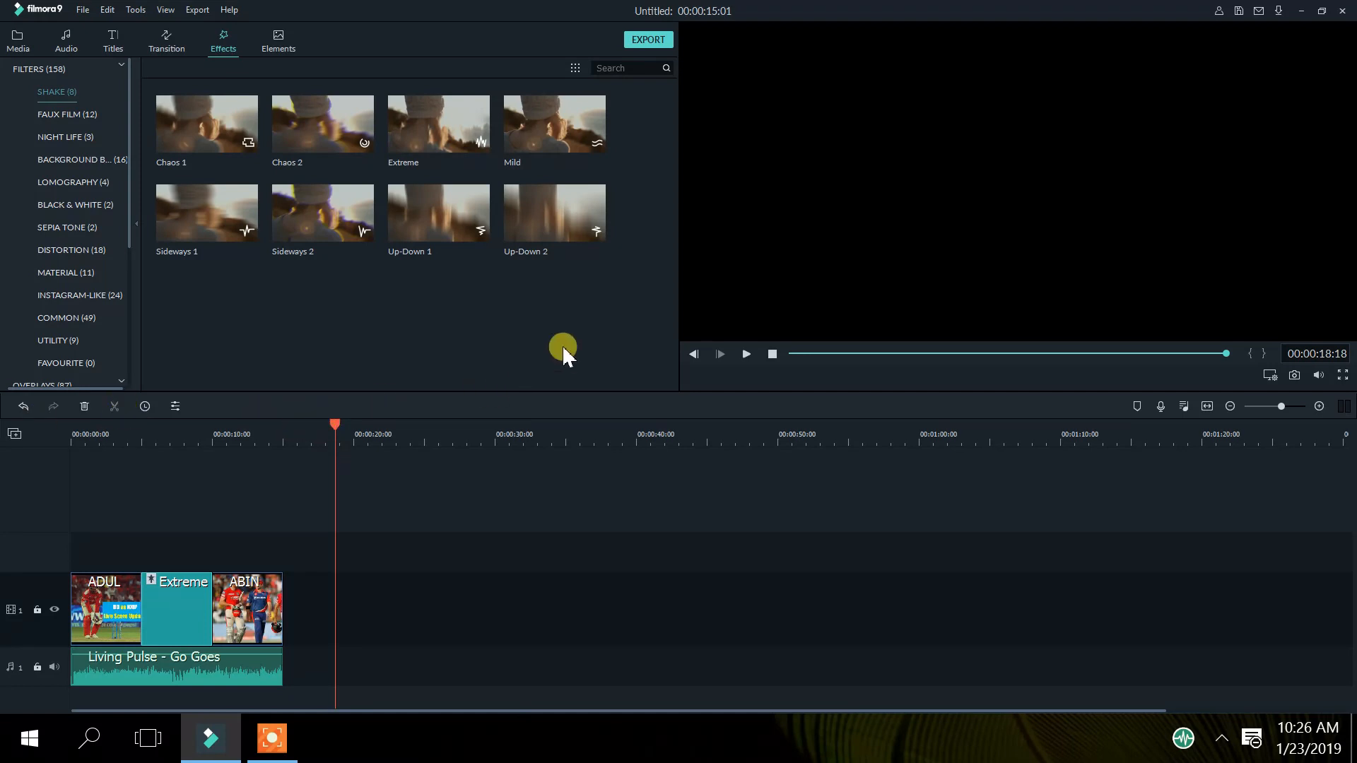
click(748, 355)
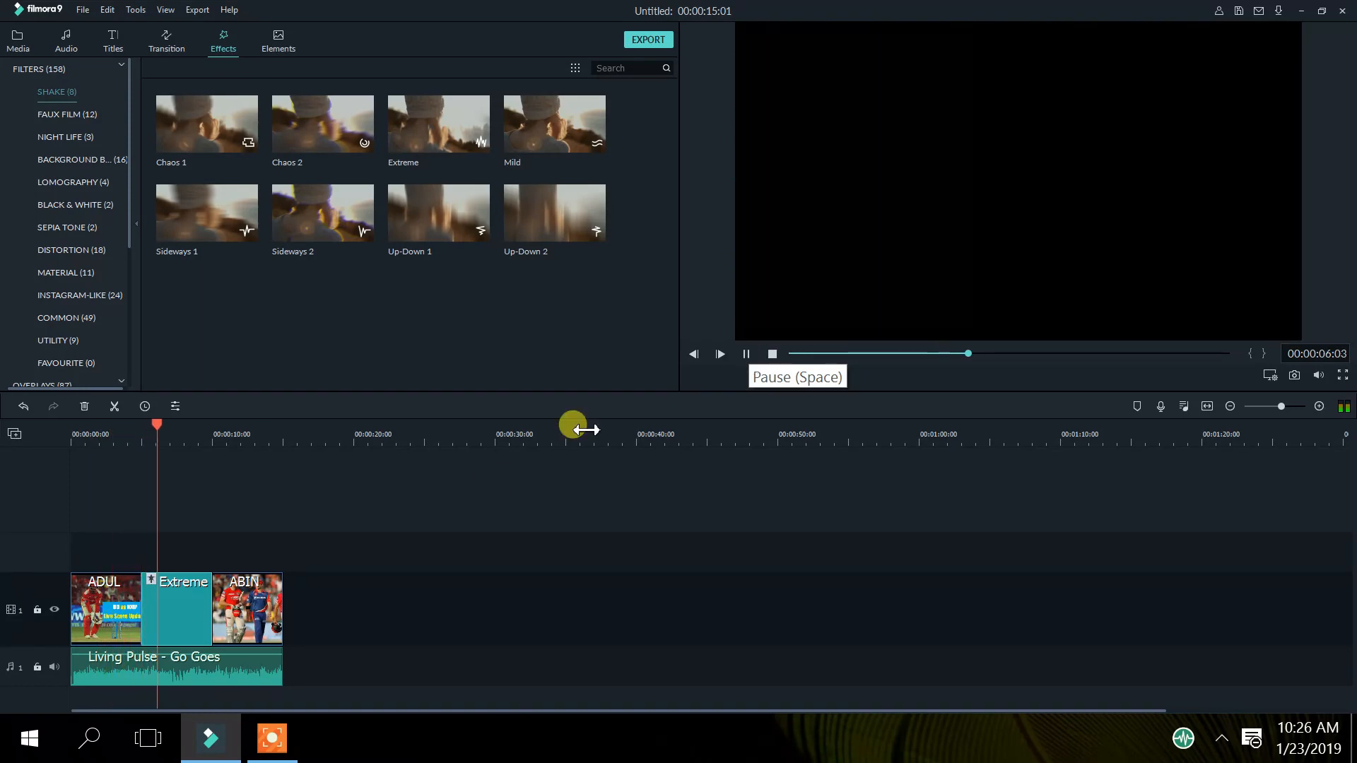
drag(275, 600, 340, 621)
right_click(339, 625)
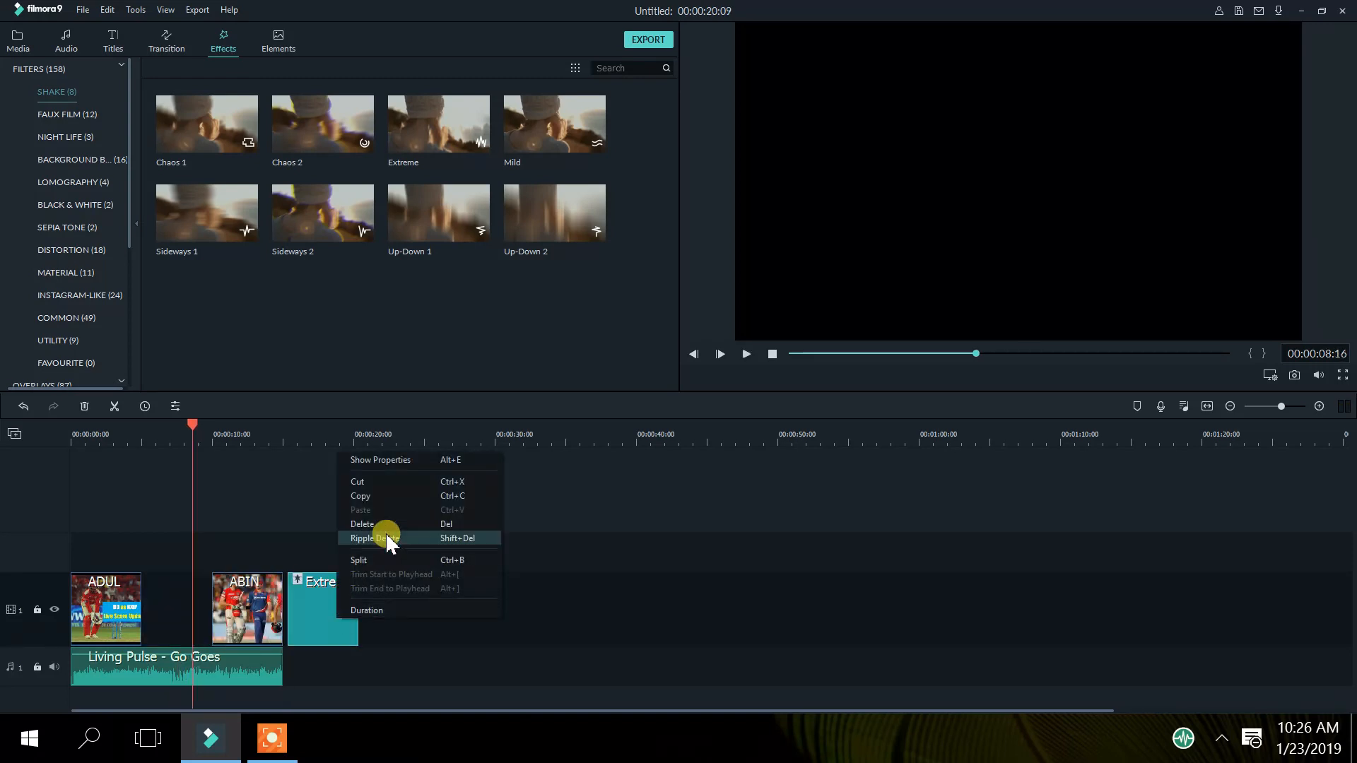
click(24, 416)
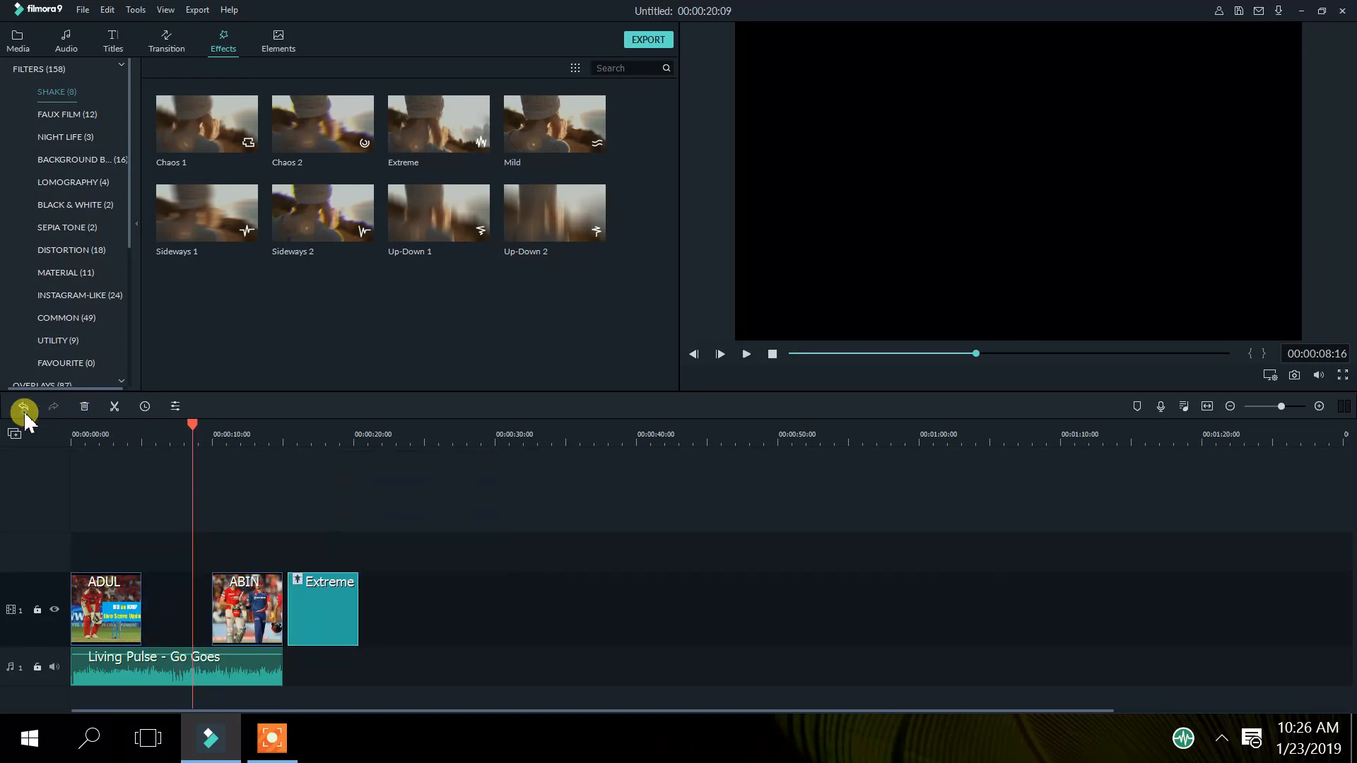
click(24, 415)
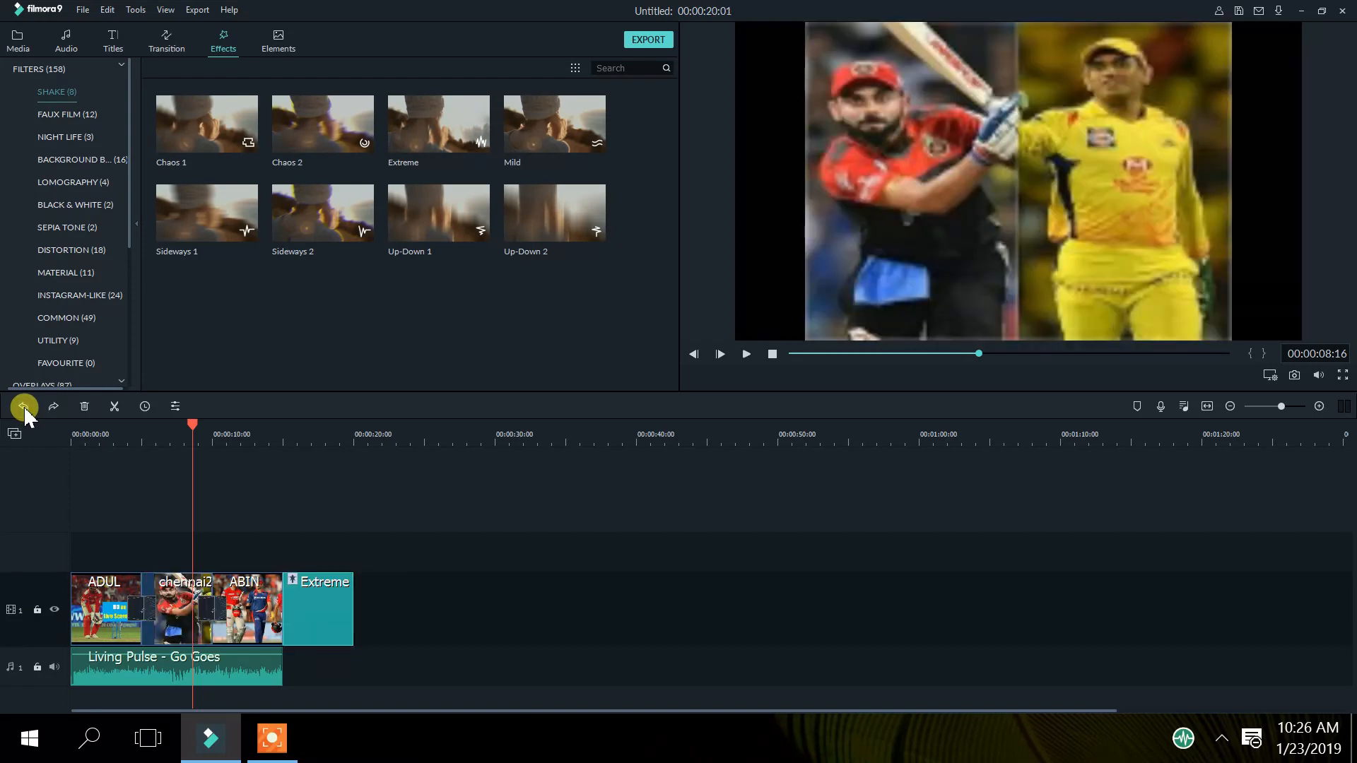
Step: Delete the Extreme filter clip that follows ABIN on video track 1
right_click(332, 590)
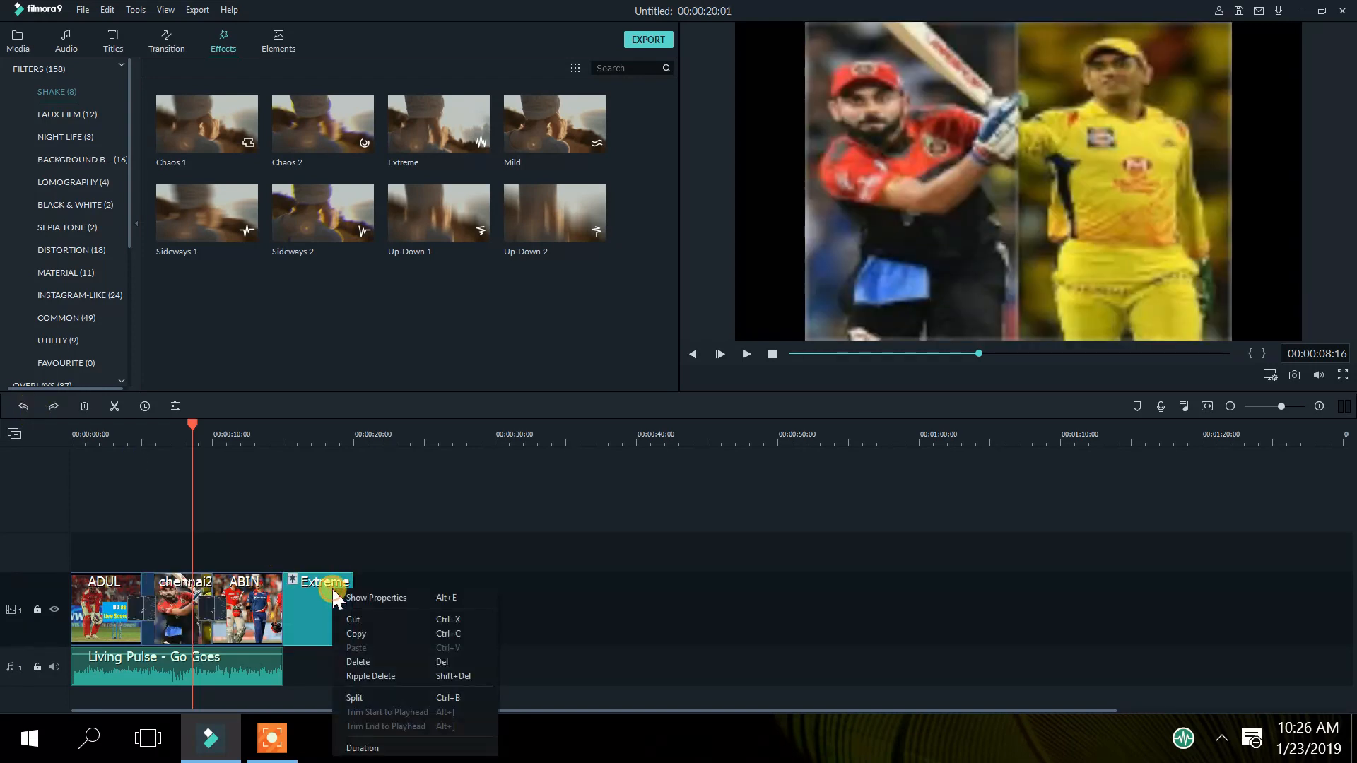
click(369, 661)
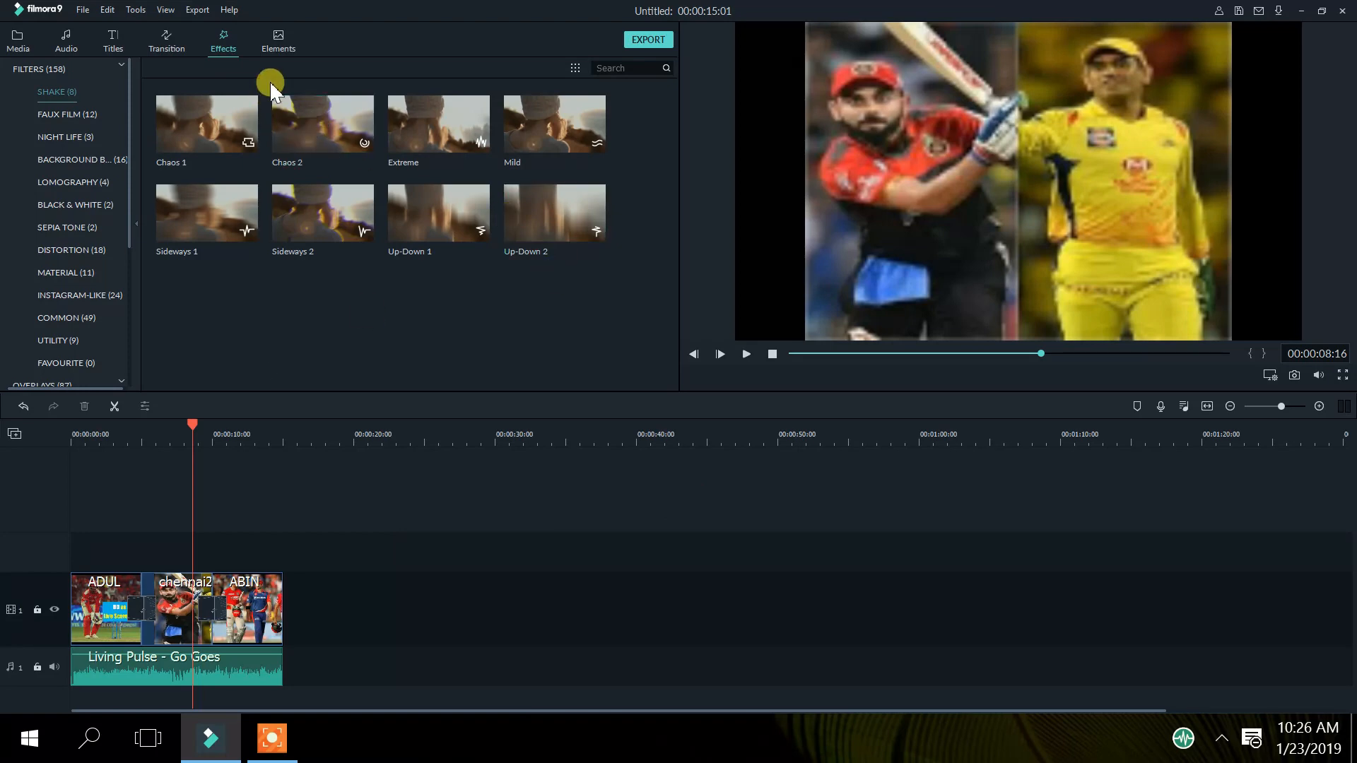
Step: Place Element Love 2 above the ADUL clip at the start of video track 2 and preview the sequence
click(280, 53)
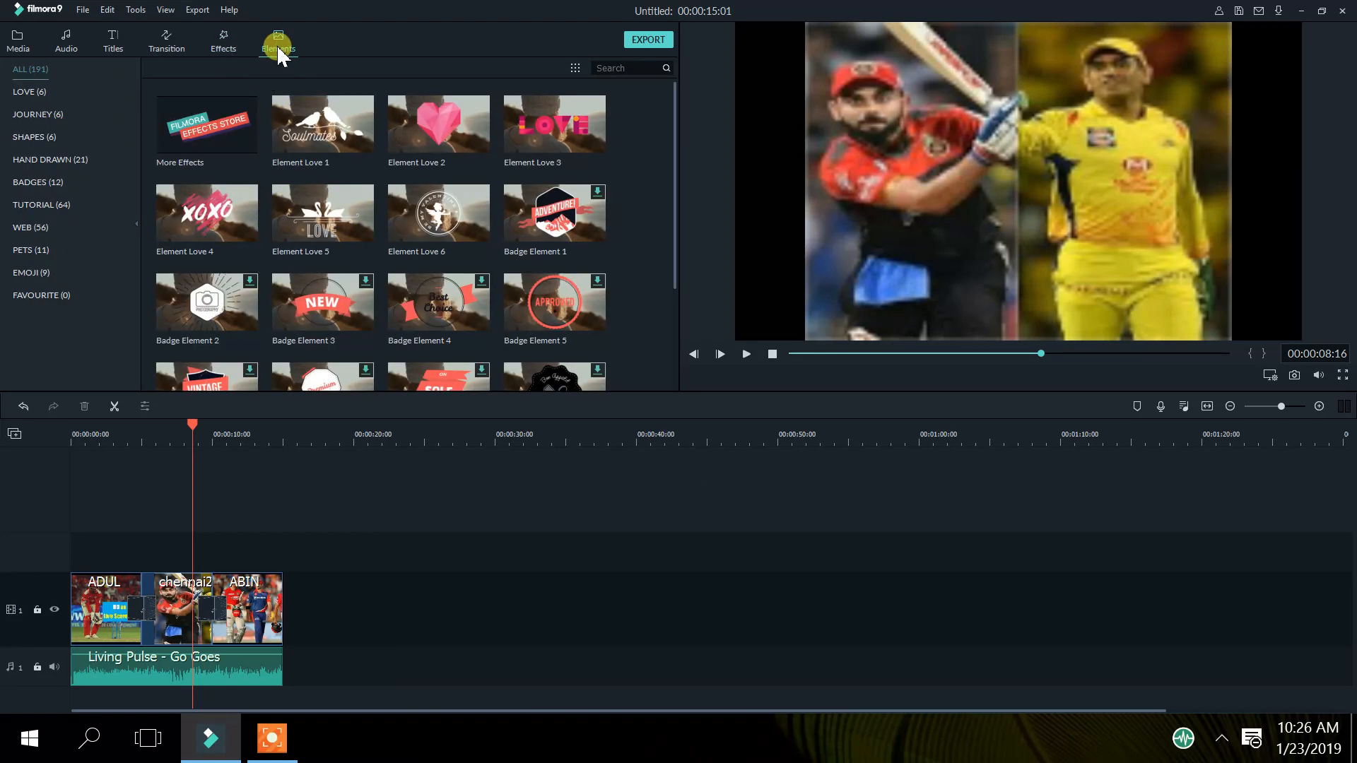
click(444, 141)
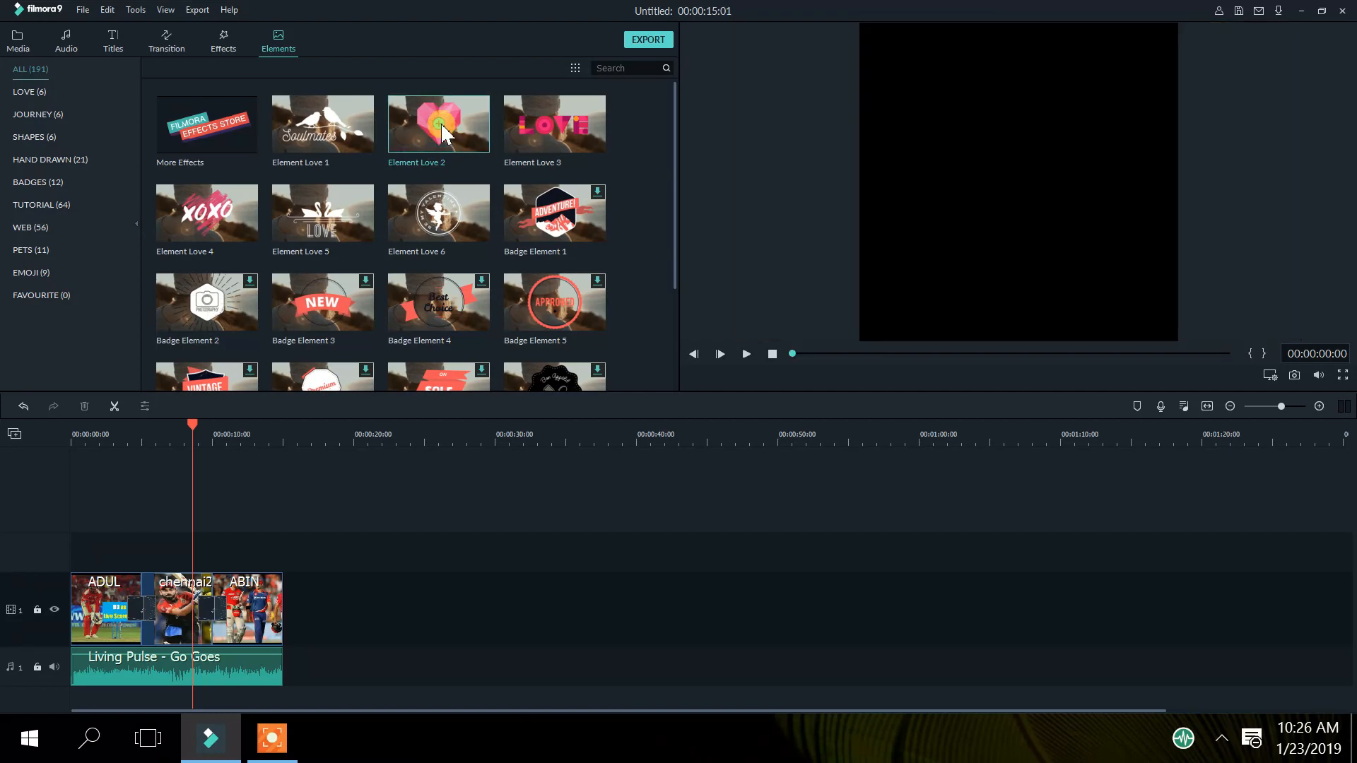
drag(439, 131, 60, 535)
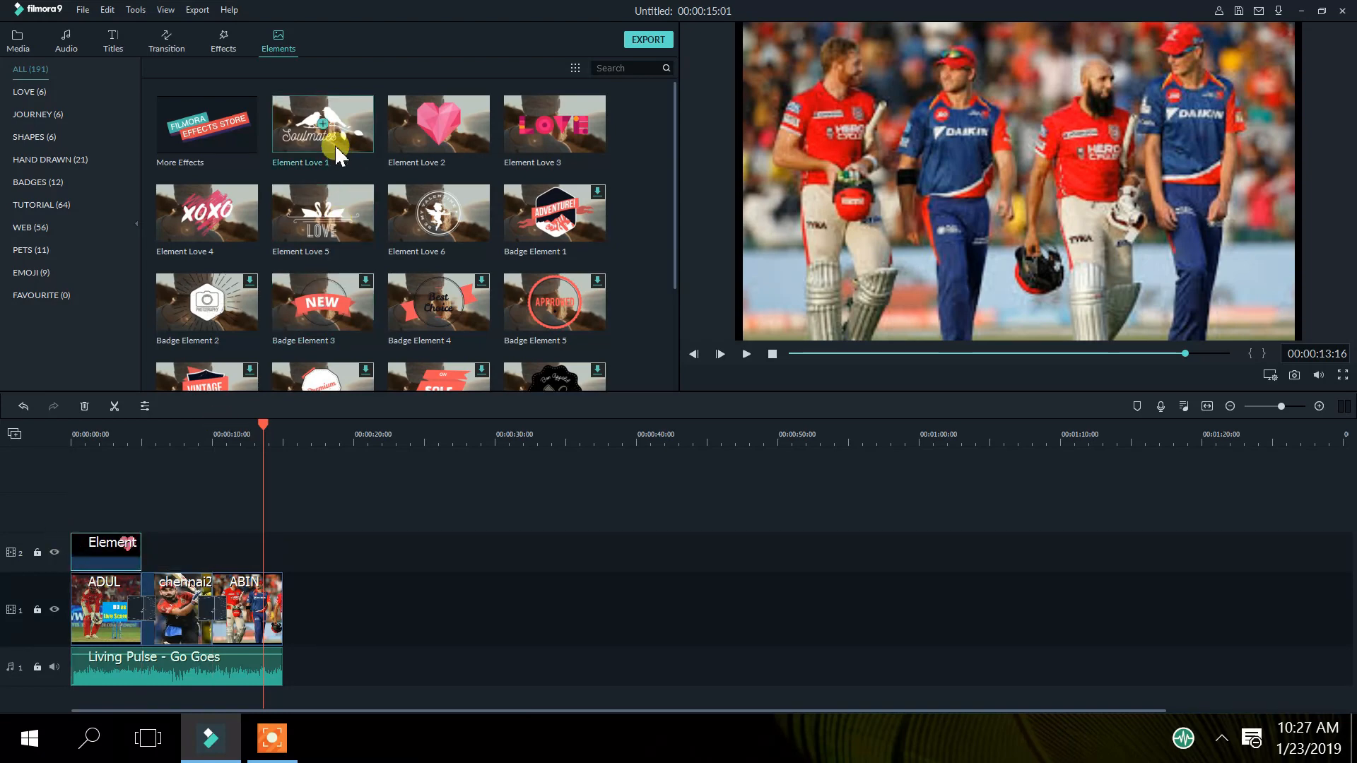
click(743, 356)
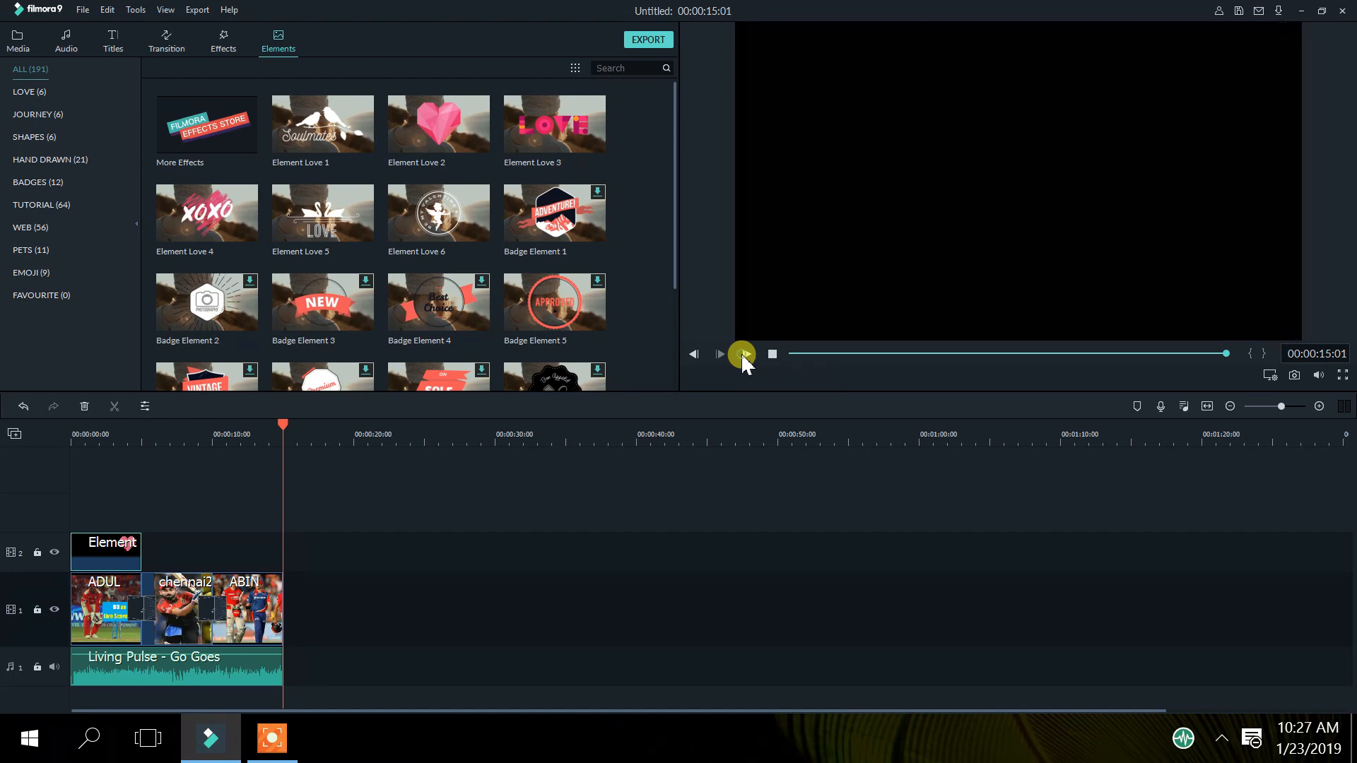
click(742, 355)
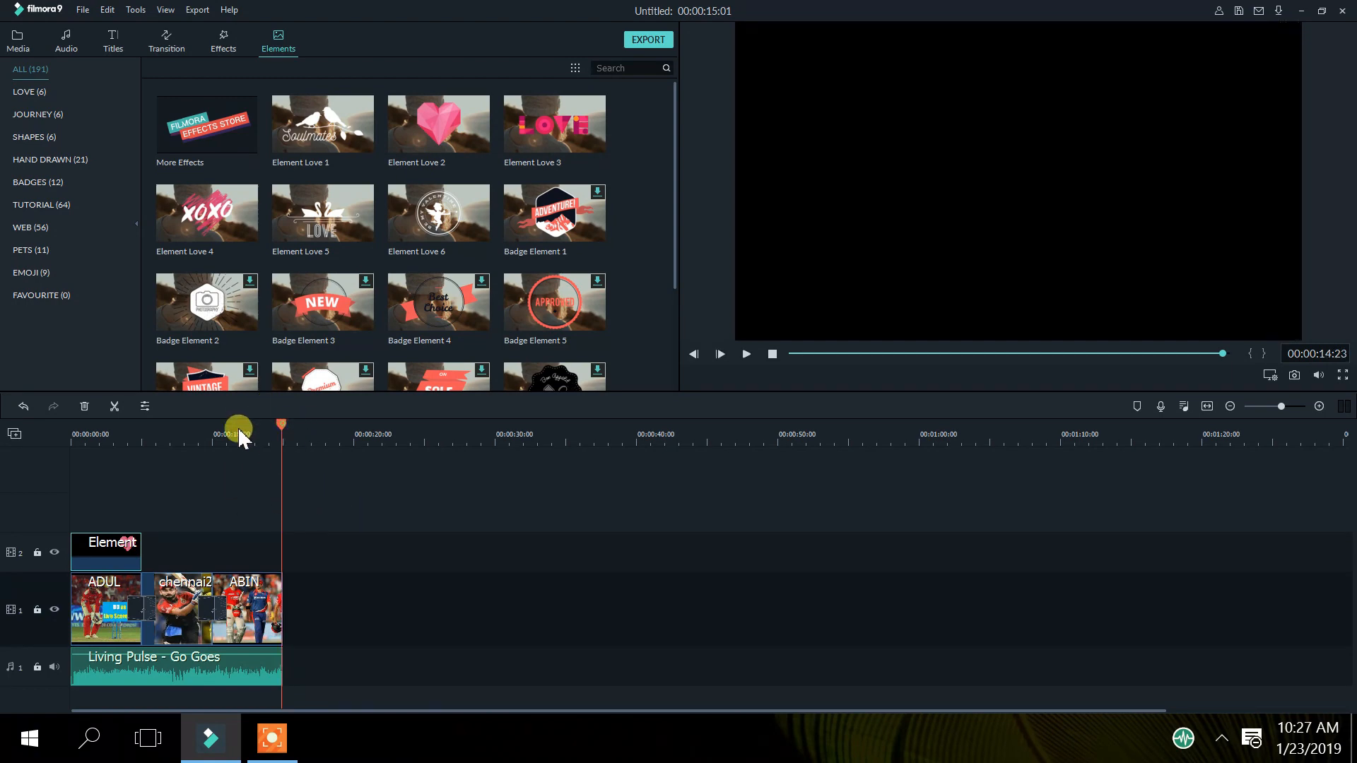
click(175, 437)
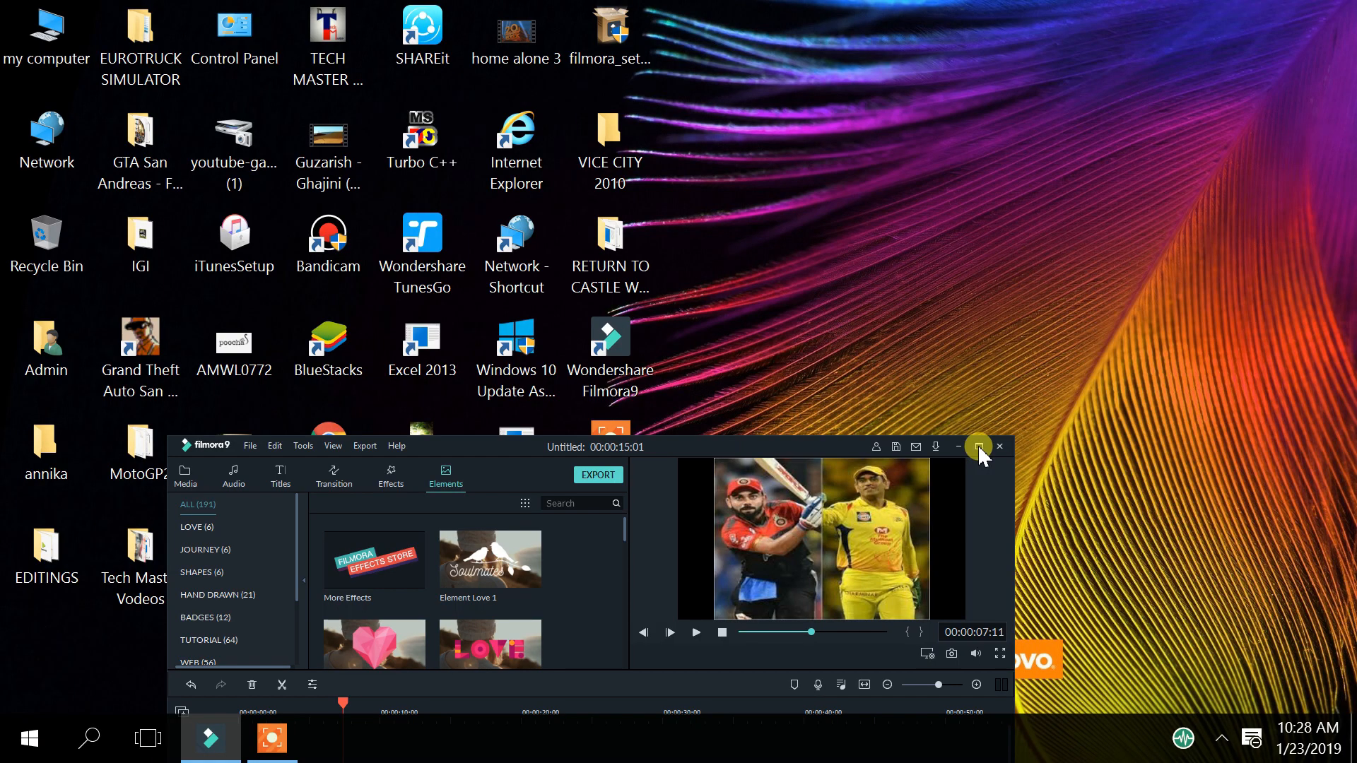
Step: Record a microphone voiceover of about 5 seconds from the beginning of the timeline and close the recorder
click(978, 447)
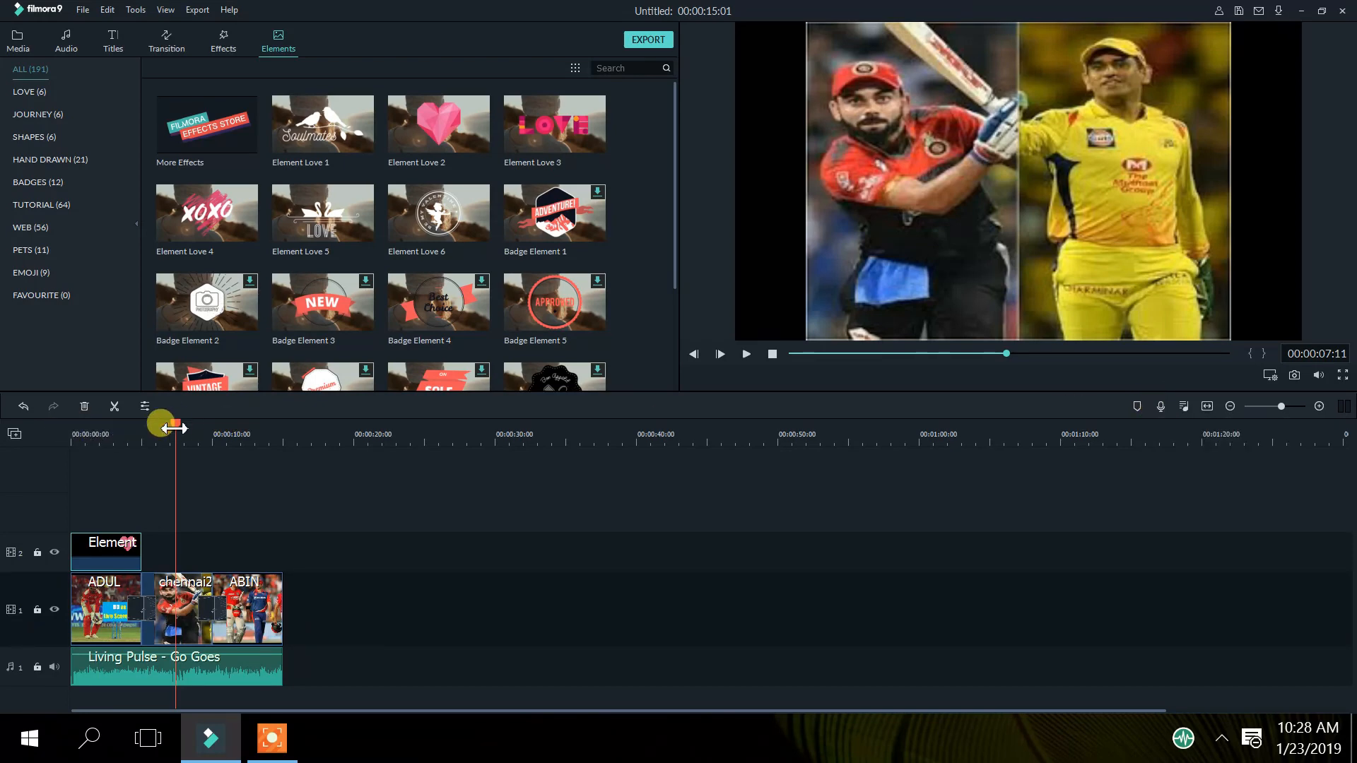
drag(176, 423, 71, 424)
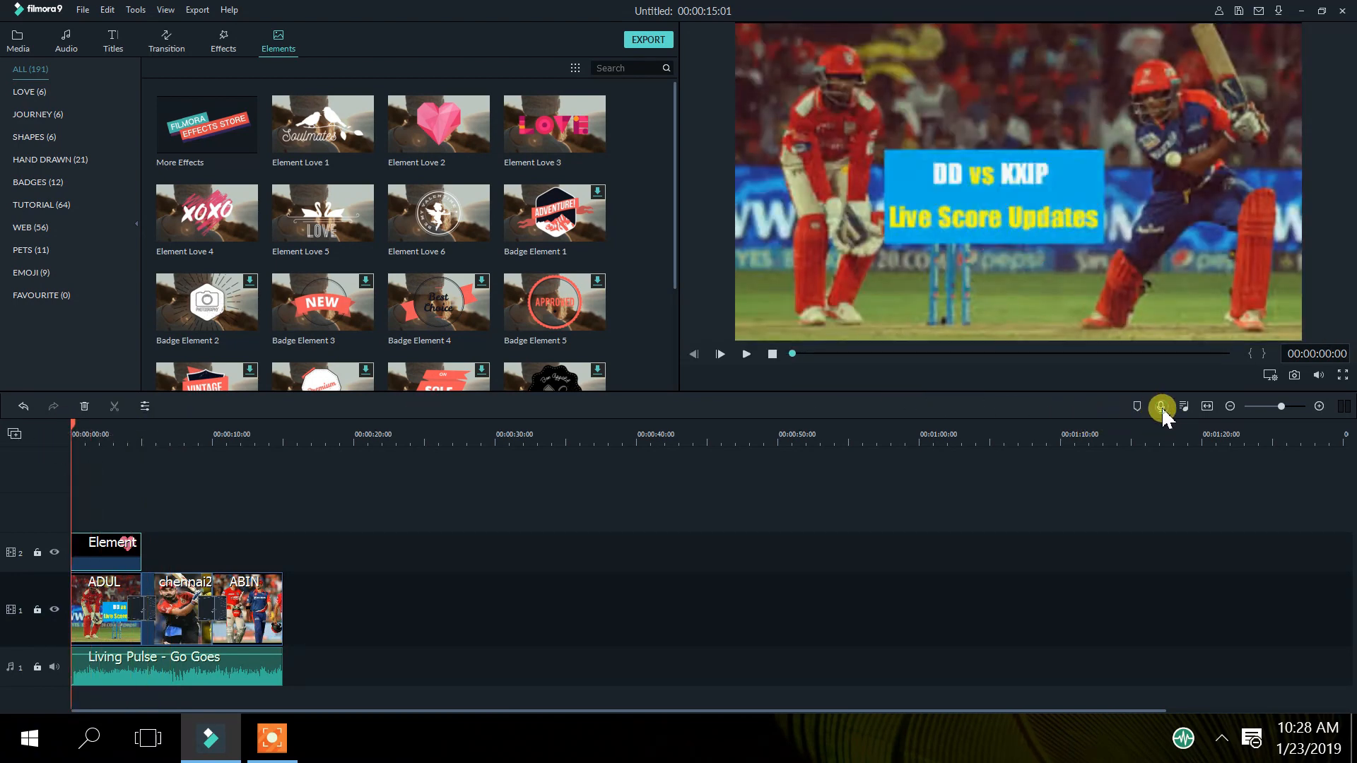
click(1160, 405)
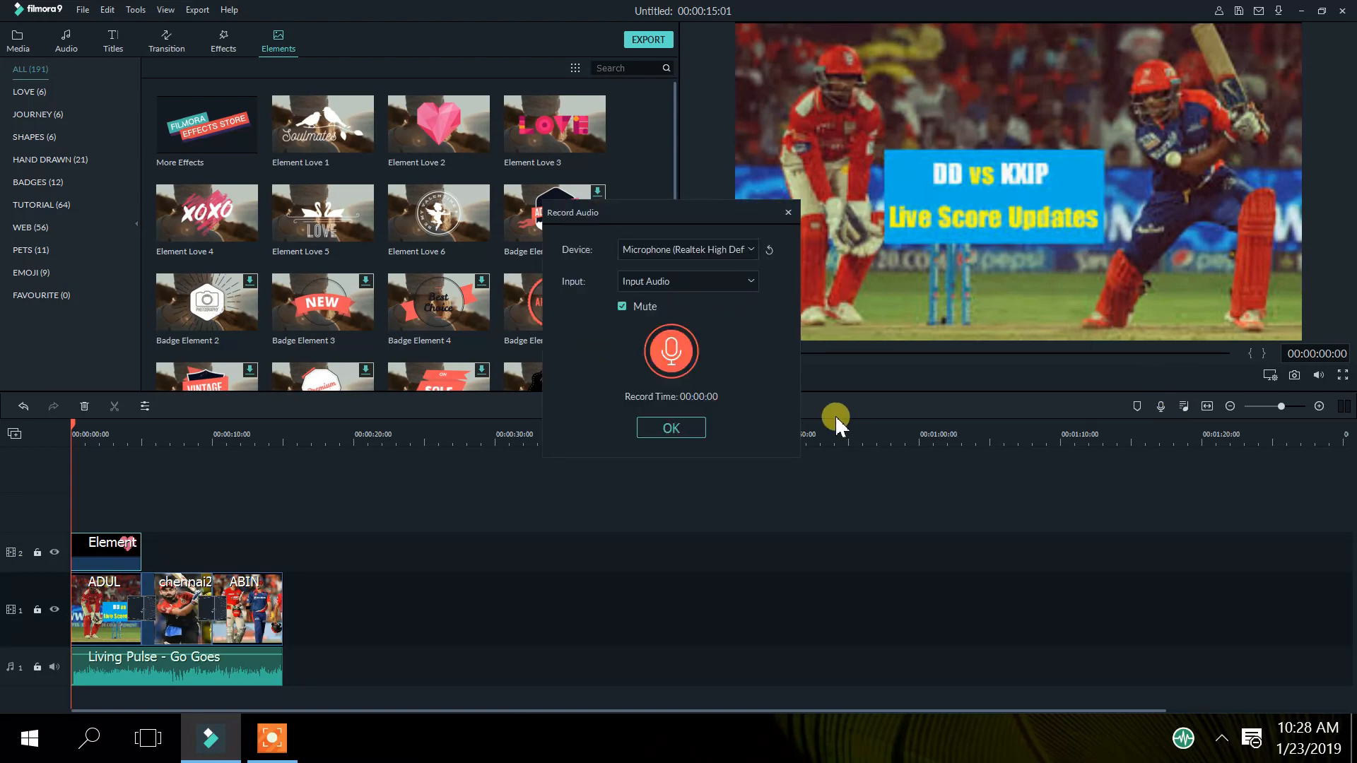
click(675, 348)
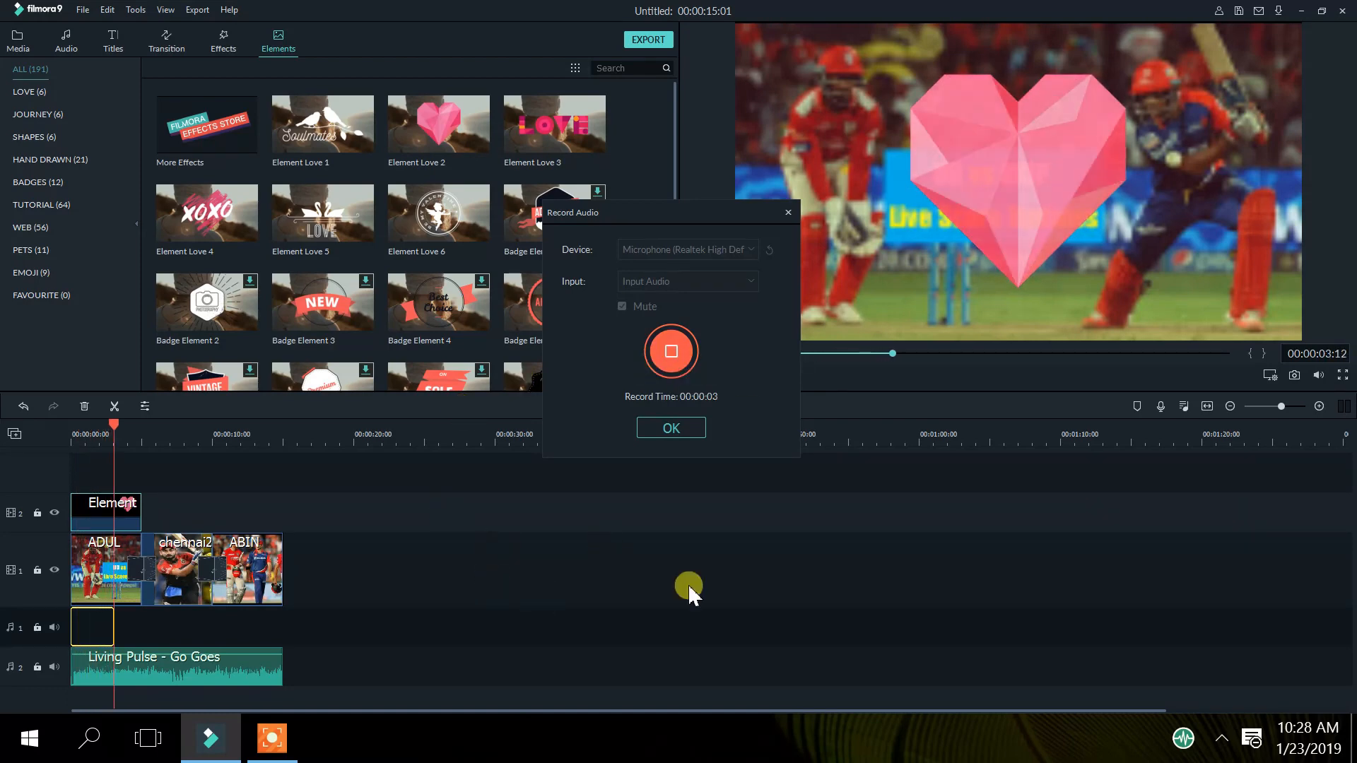
click(672, 351)
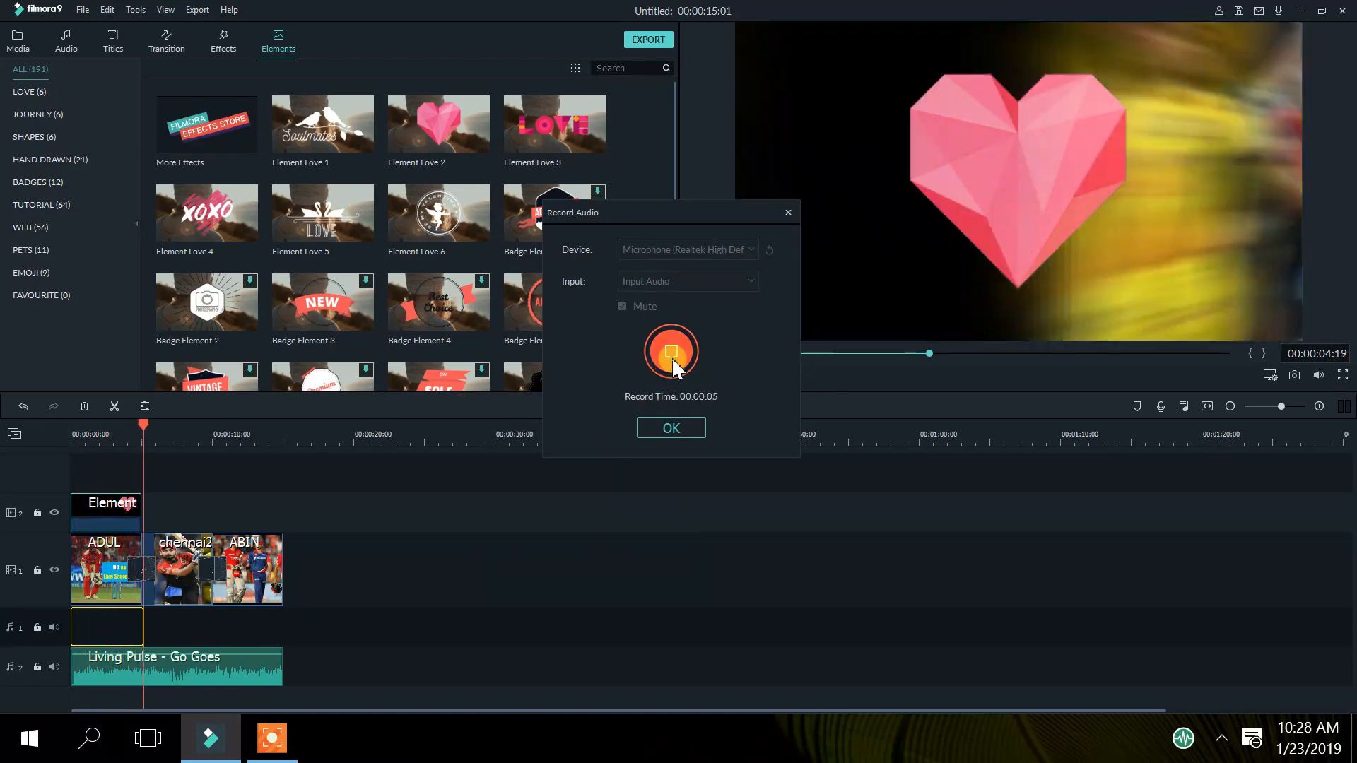
click(671, 427)
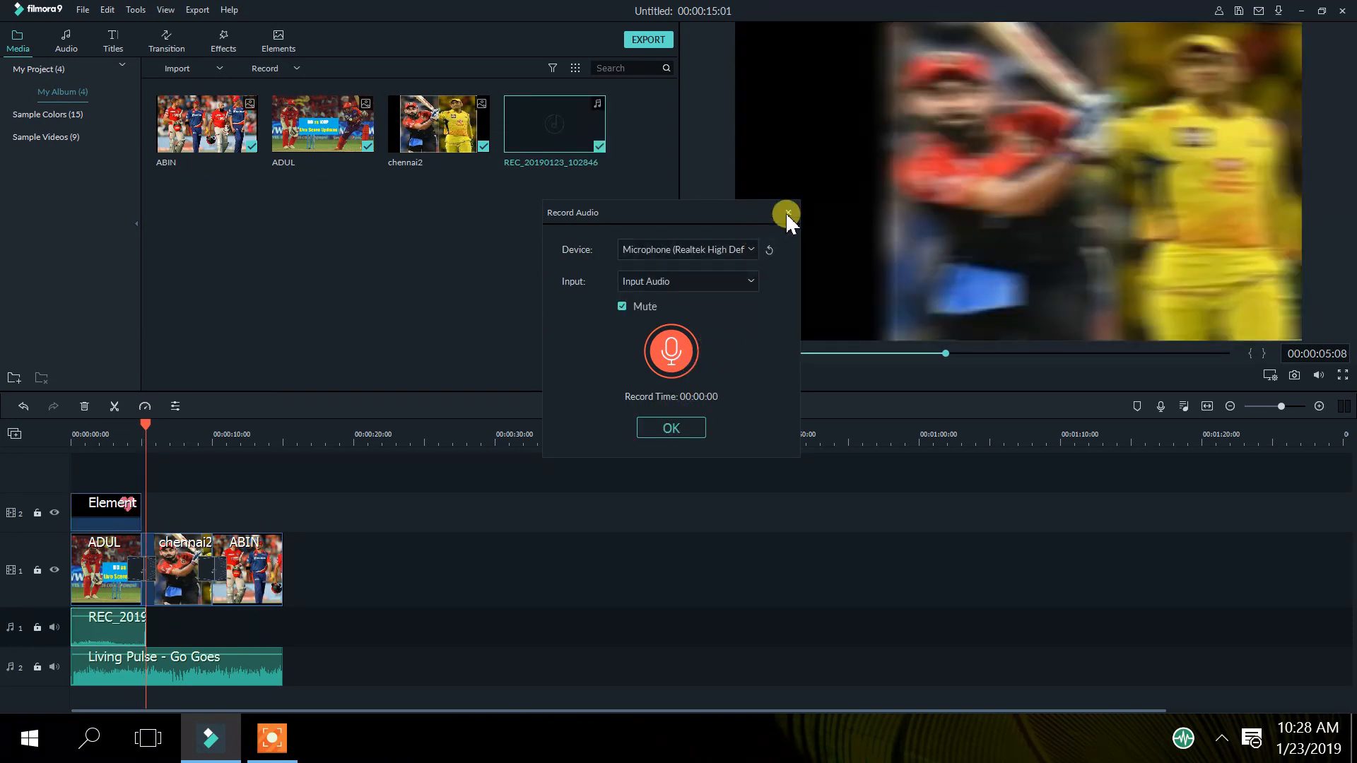
click(675, 429)
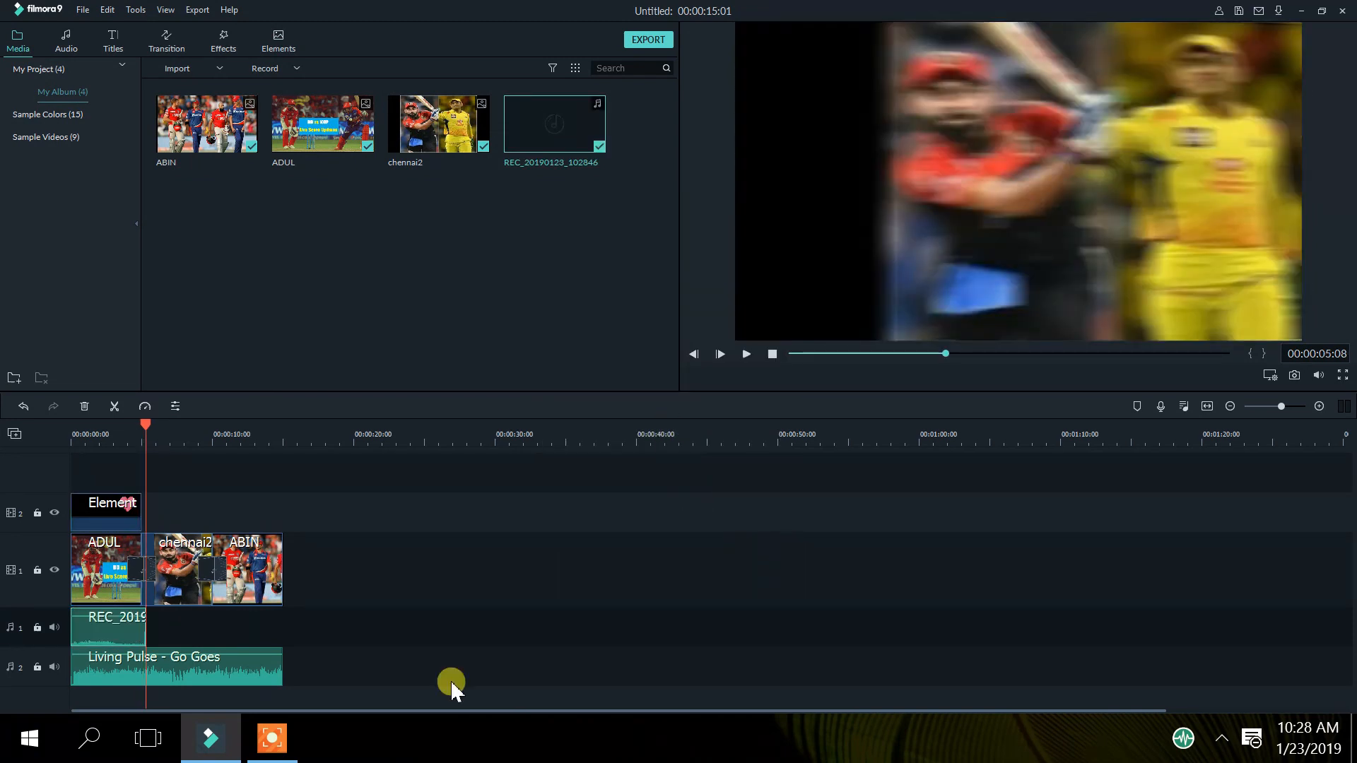
Step: Look over the track levels and master volume in the Audio Mixer and close it without adjusting anything
click(128, 634)
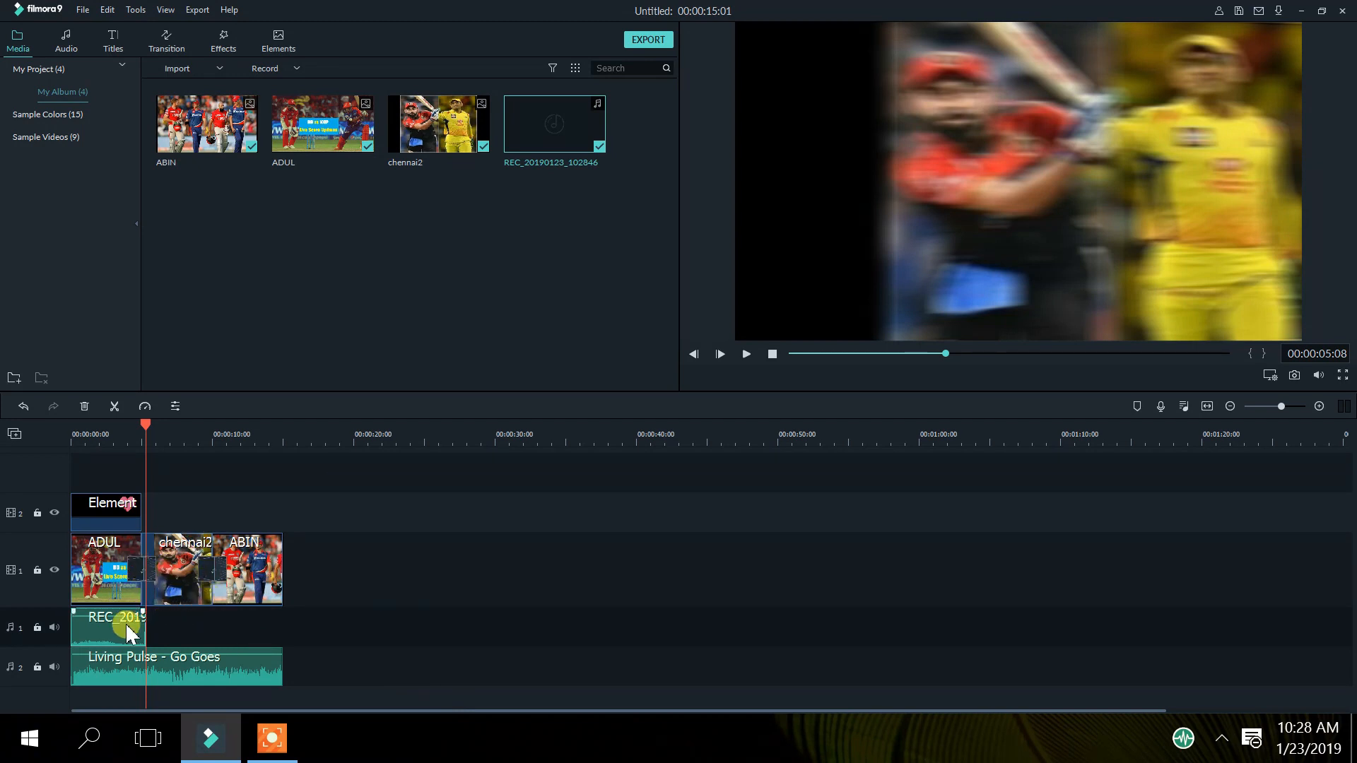
click(208, 627)
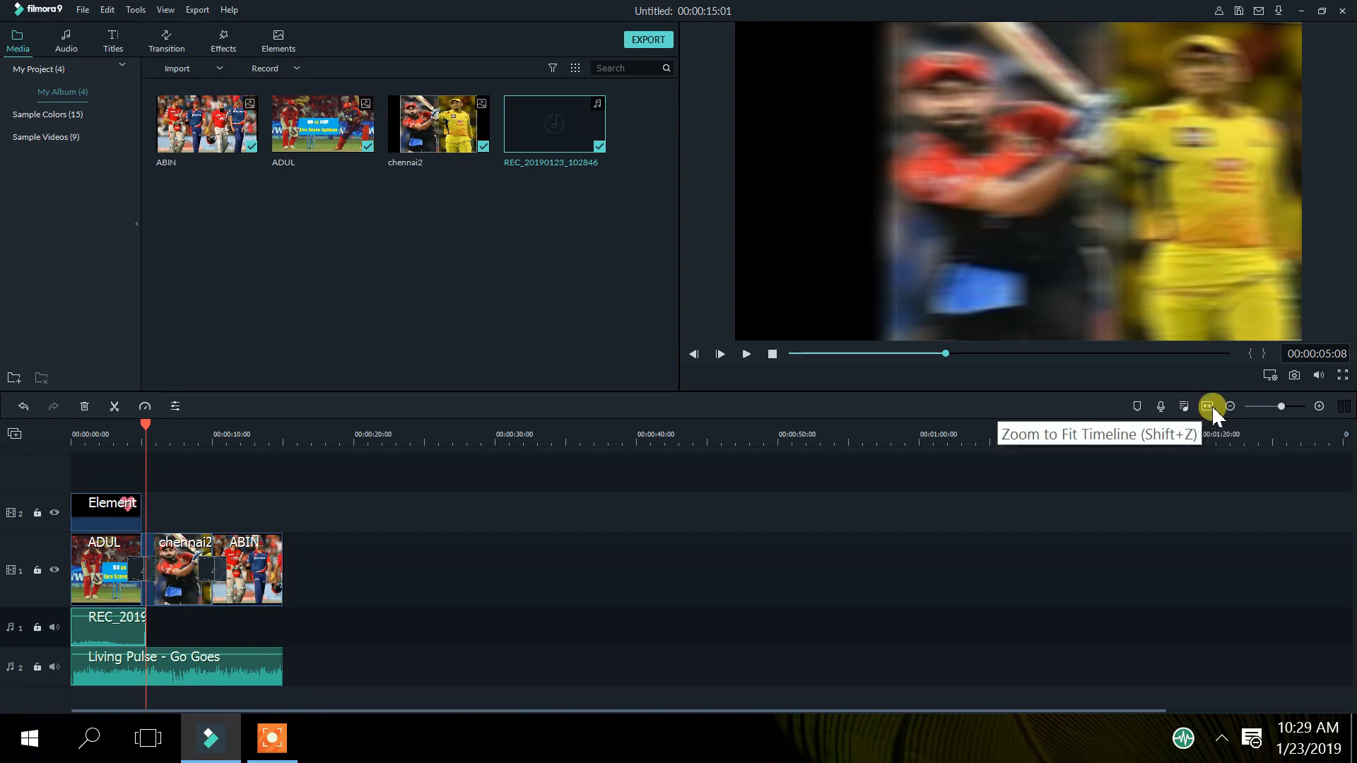
click(1182, 407)
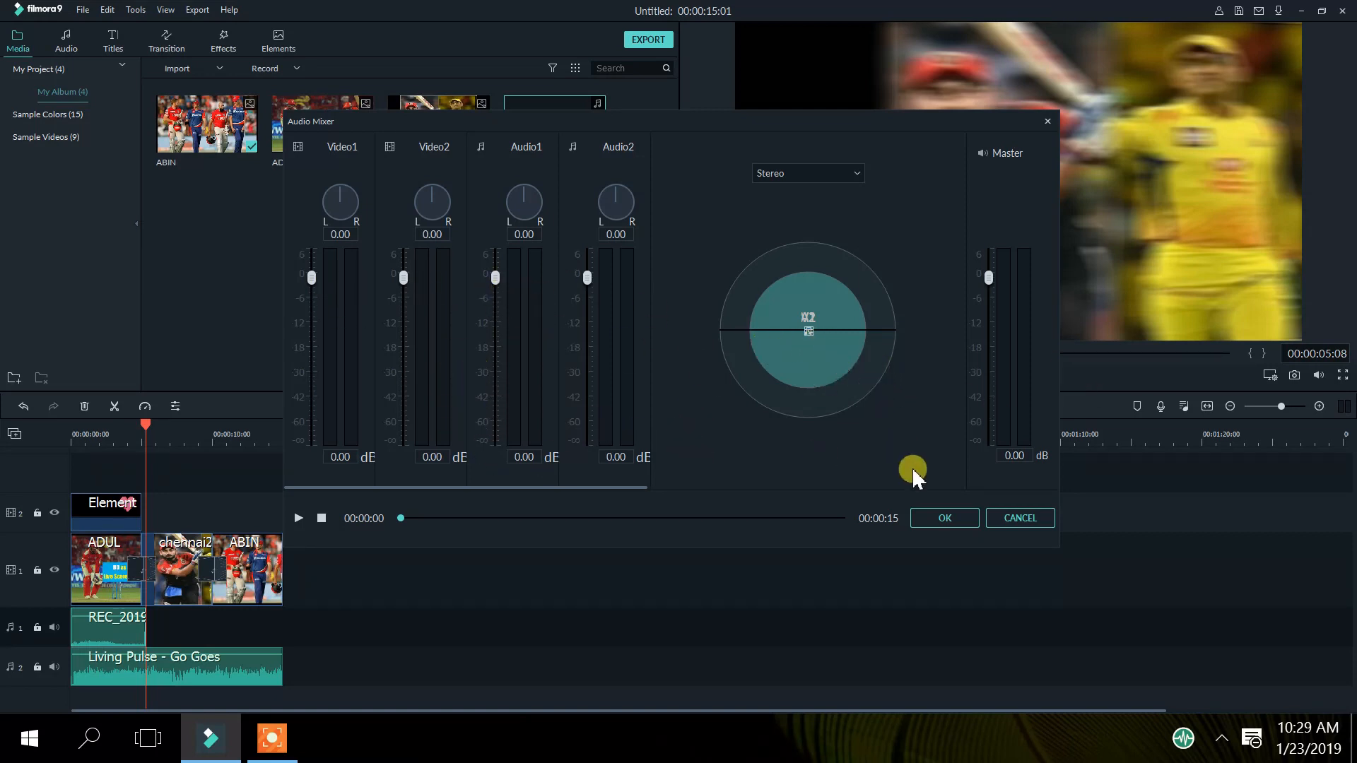
click(928, 519)
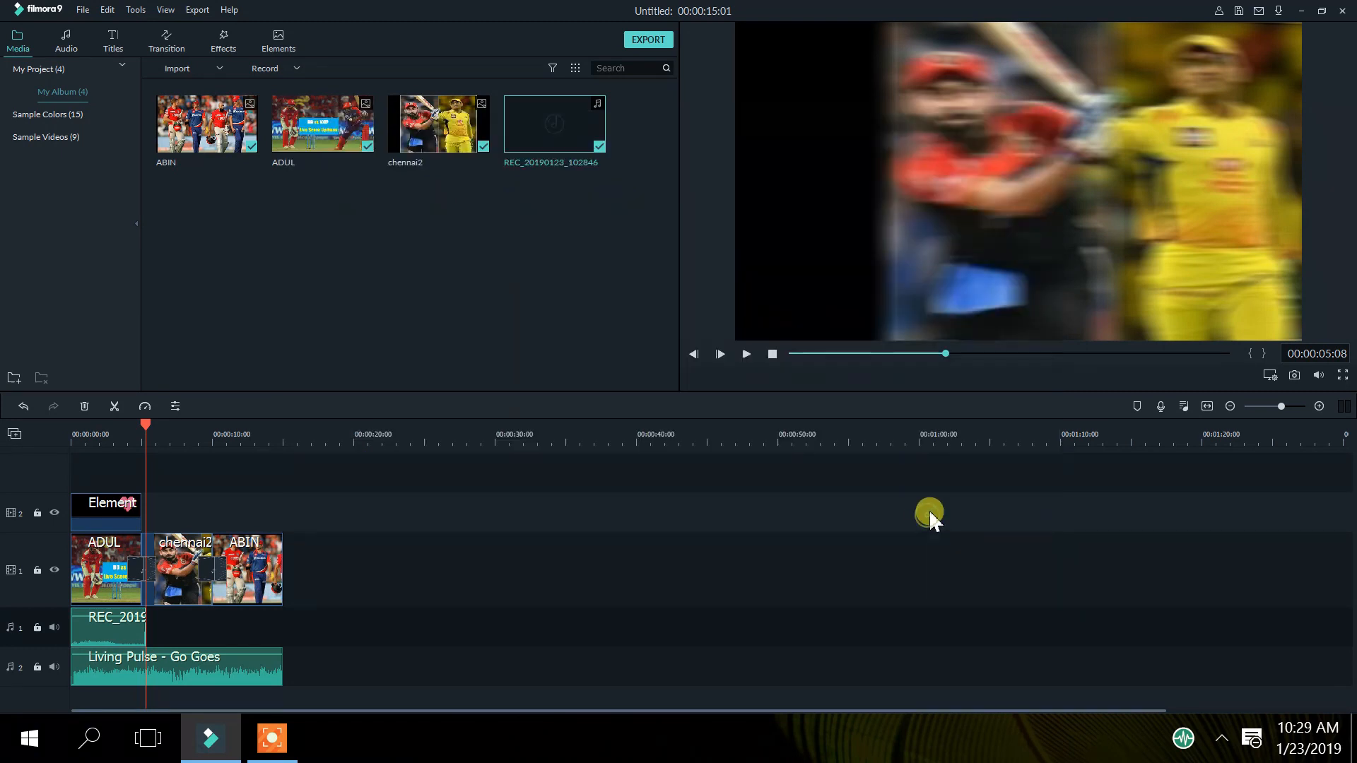
Step: Slow the recorded voice clip on audio track 1 to 0.5x speed and play the sequence
click(1205, 407)
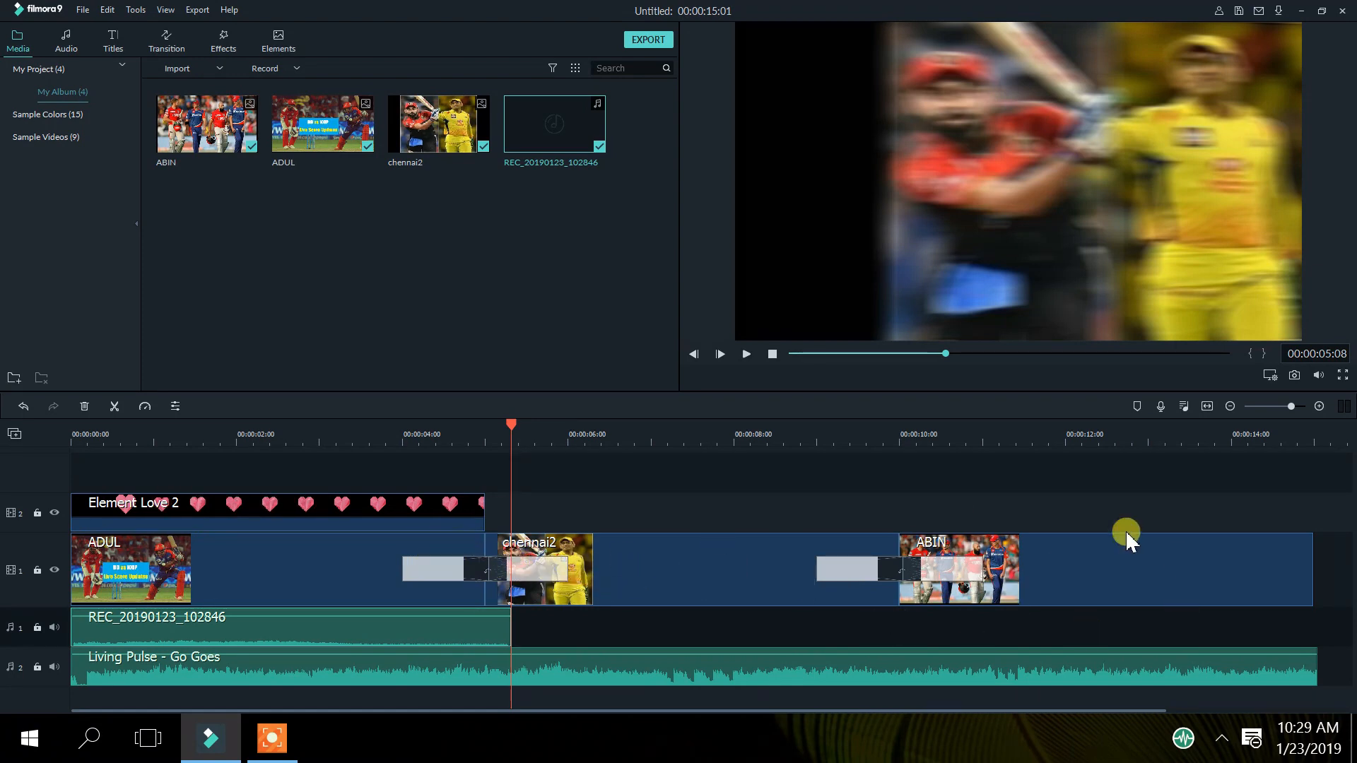
click(1230, 407)
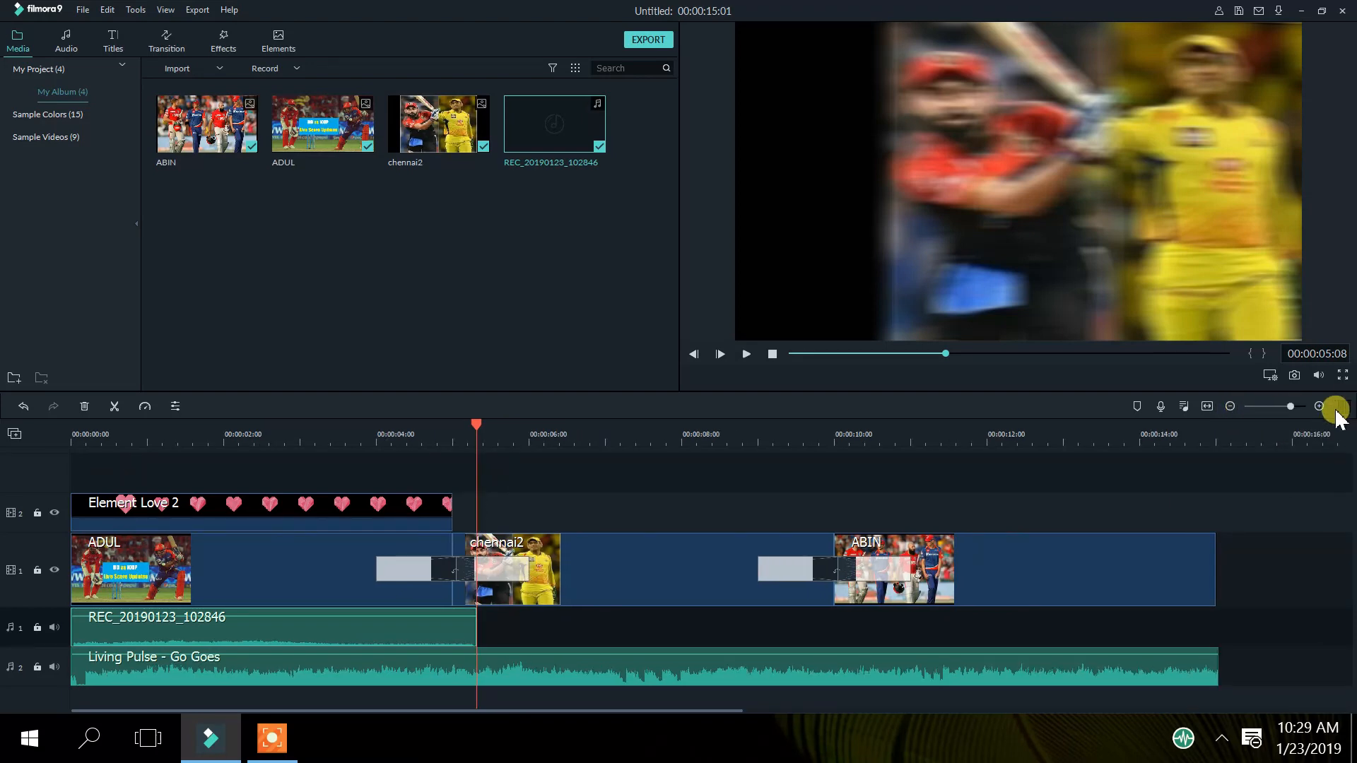
click(1317, 407)
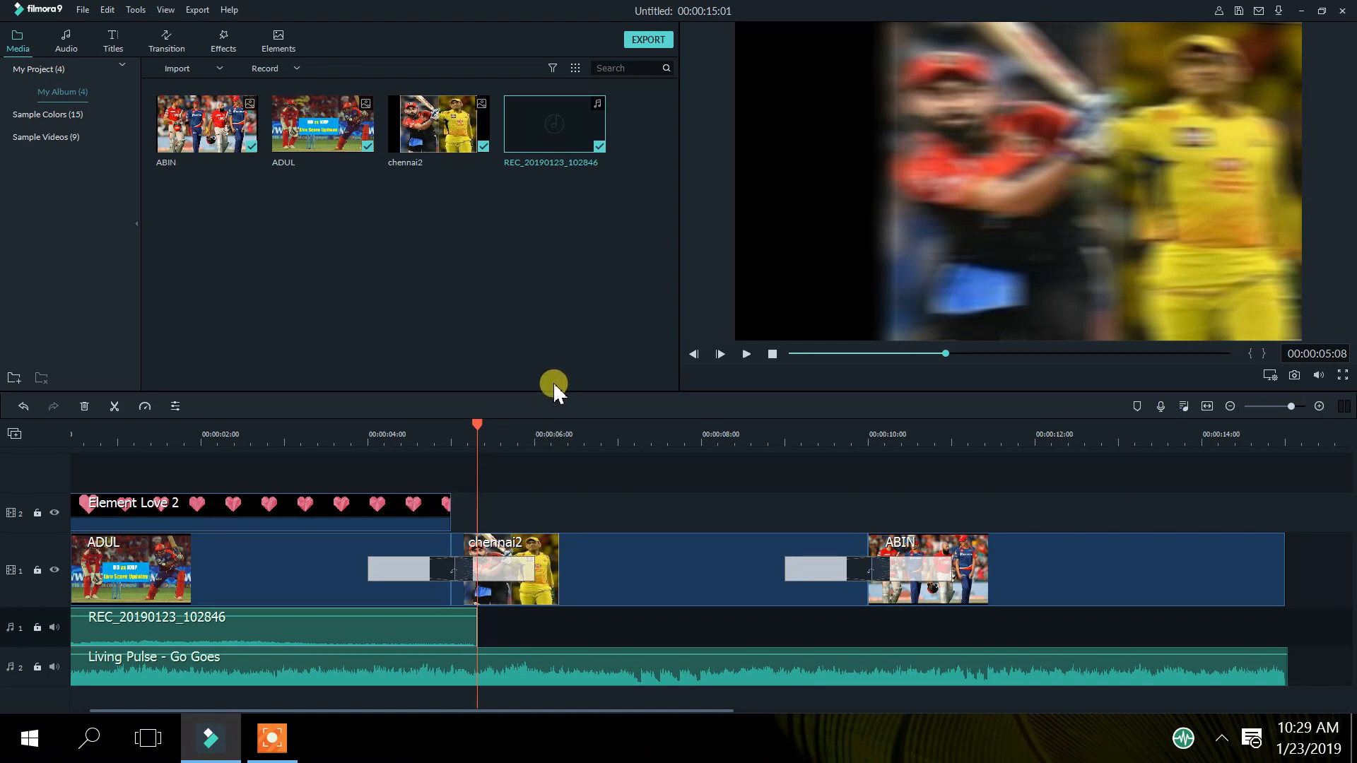
click(145, 408)
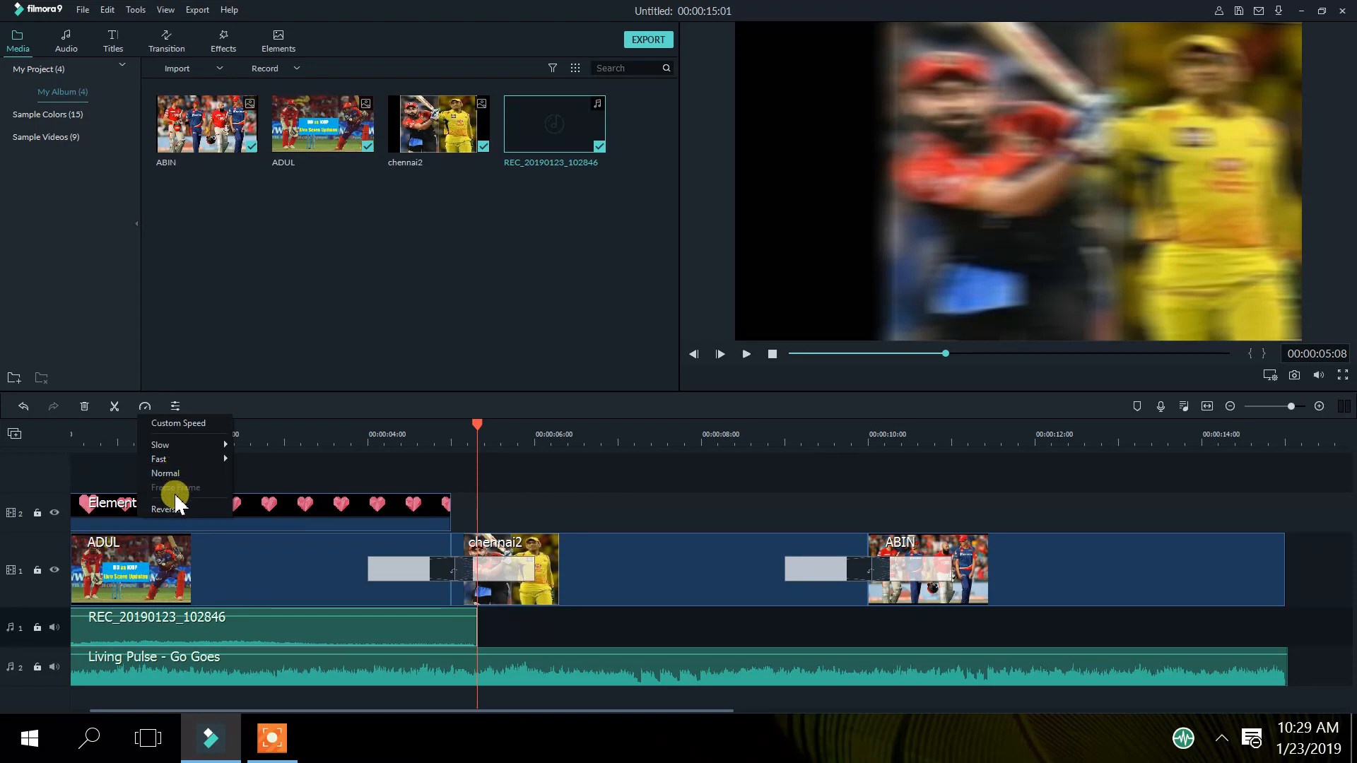
click(209, 380)
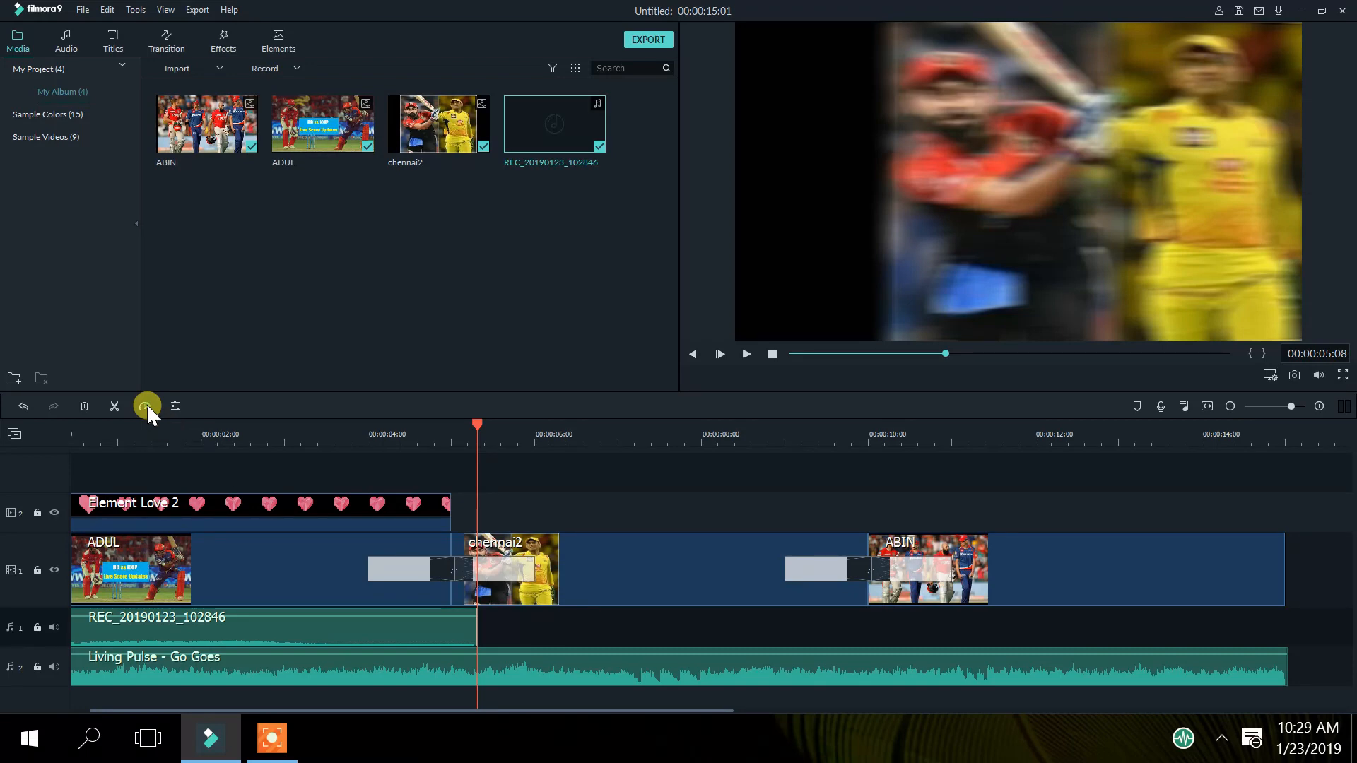
click(147, 406)
mouse_move(176, 444)
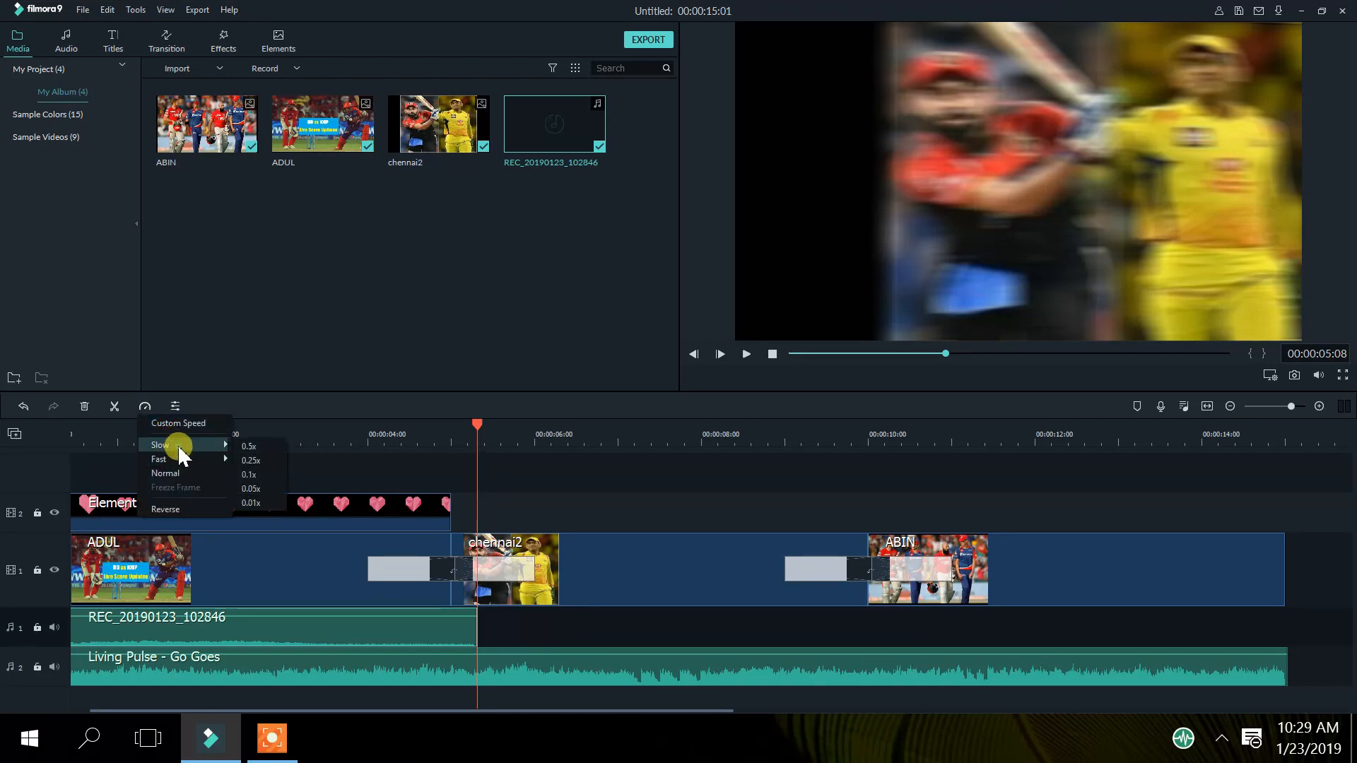
click(267, 446)
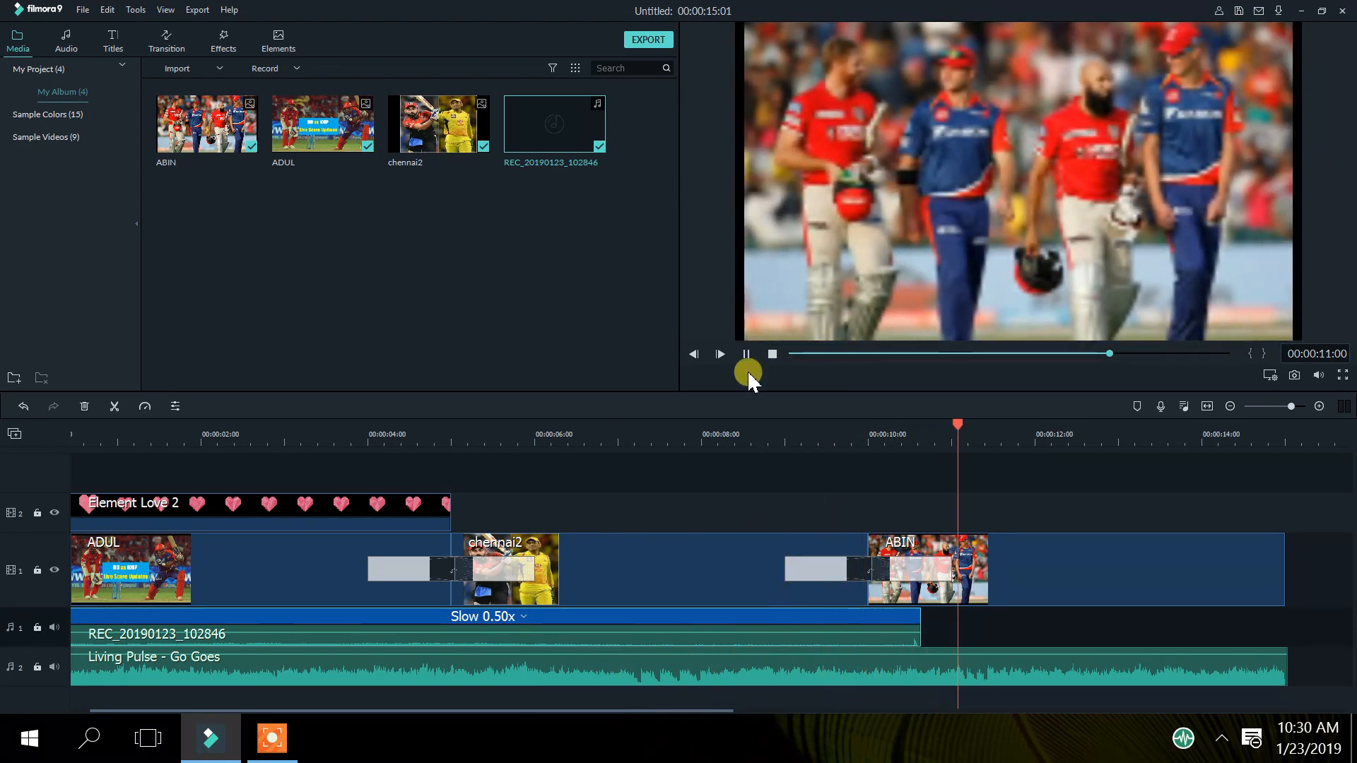
click(747, 353)
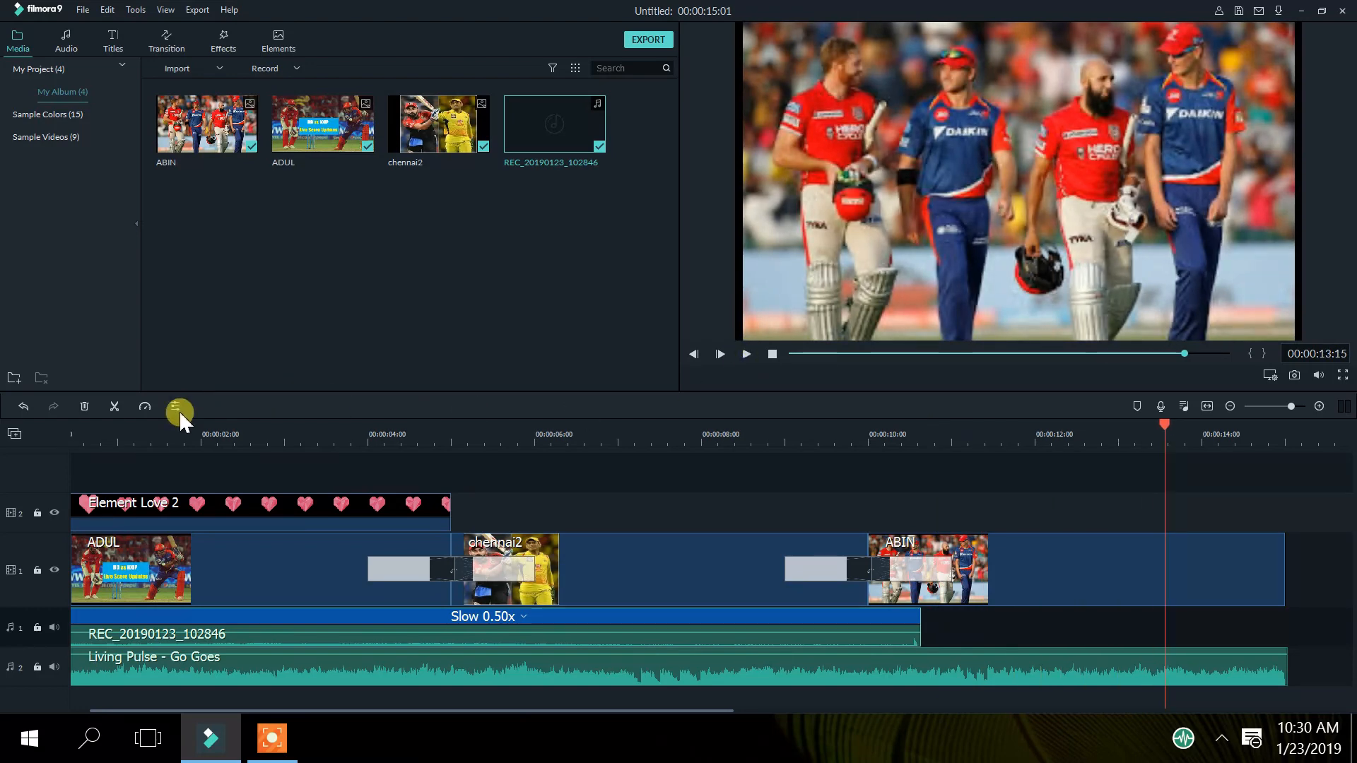
Step: Set the recorded voice clip's speed to fast 100x and play the sequence to its end
click(150, 409)
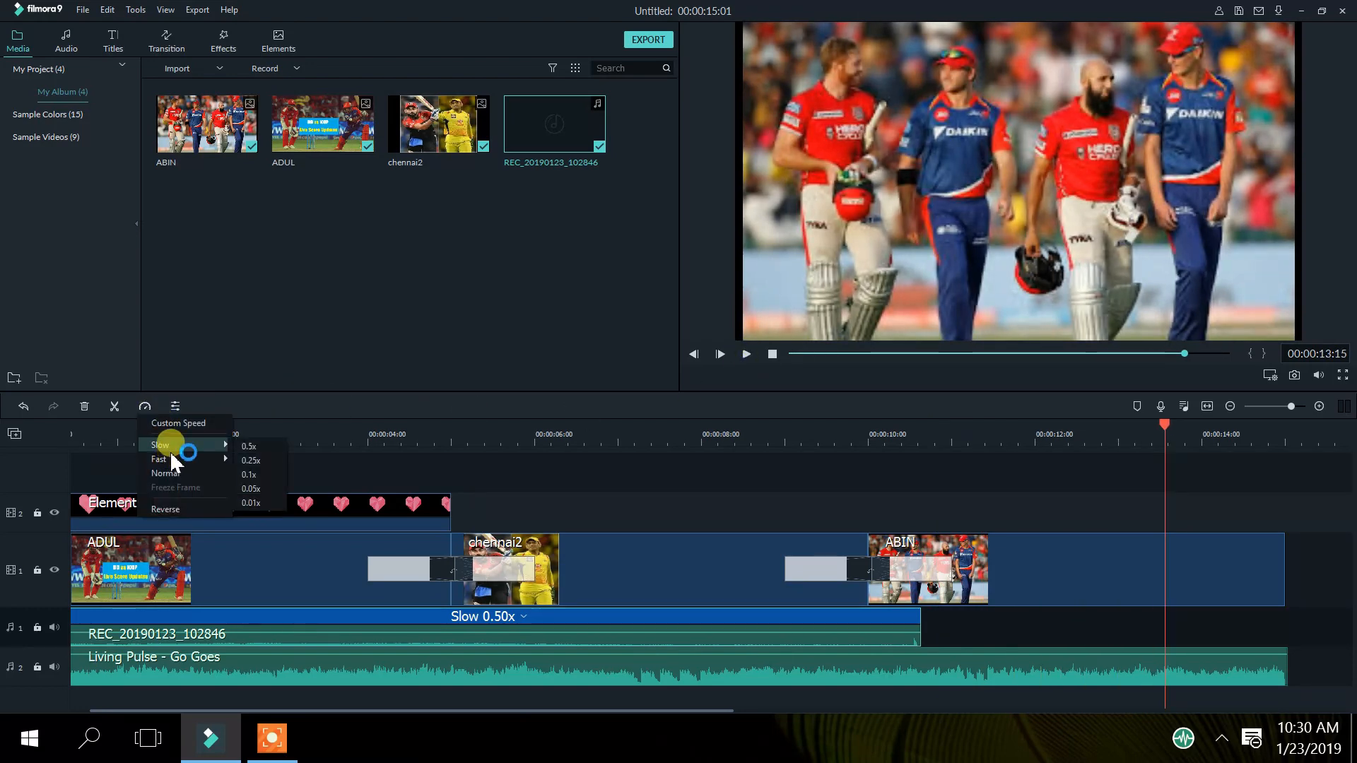
mouse_move(170, 456)
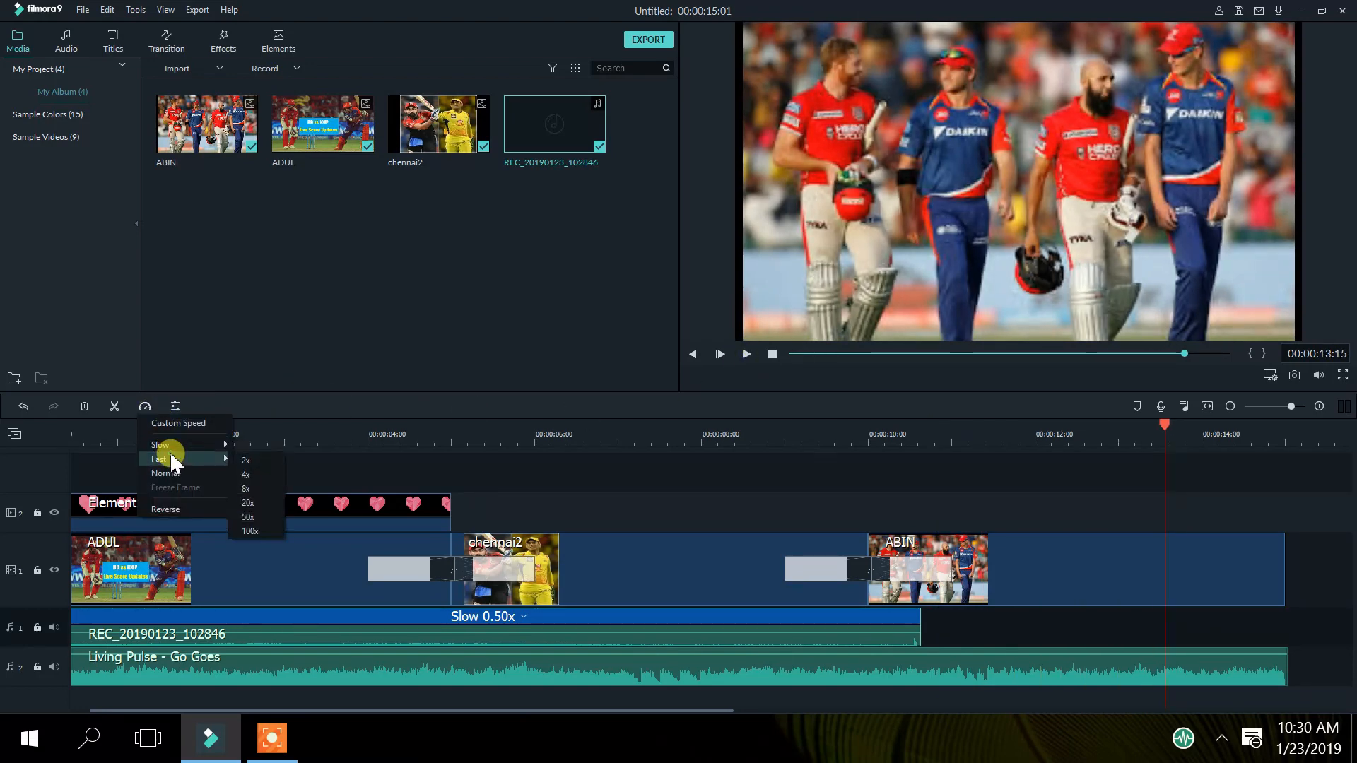
click(265, 528)
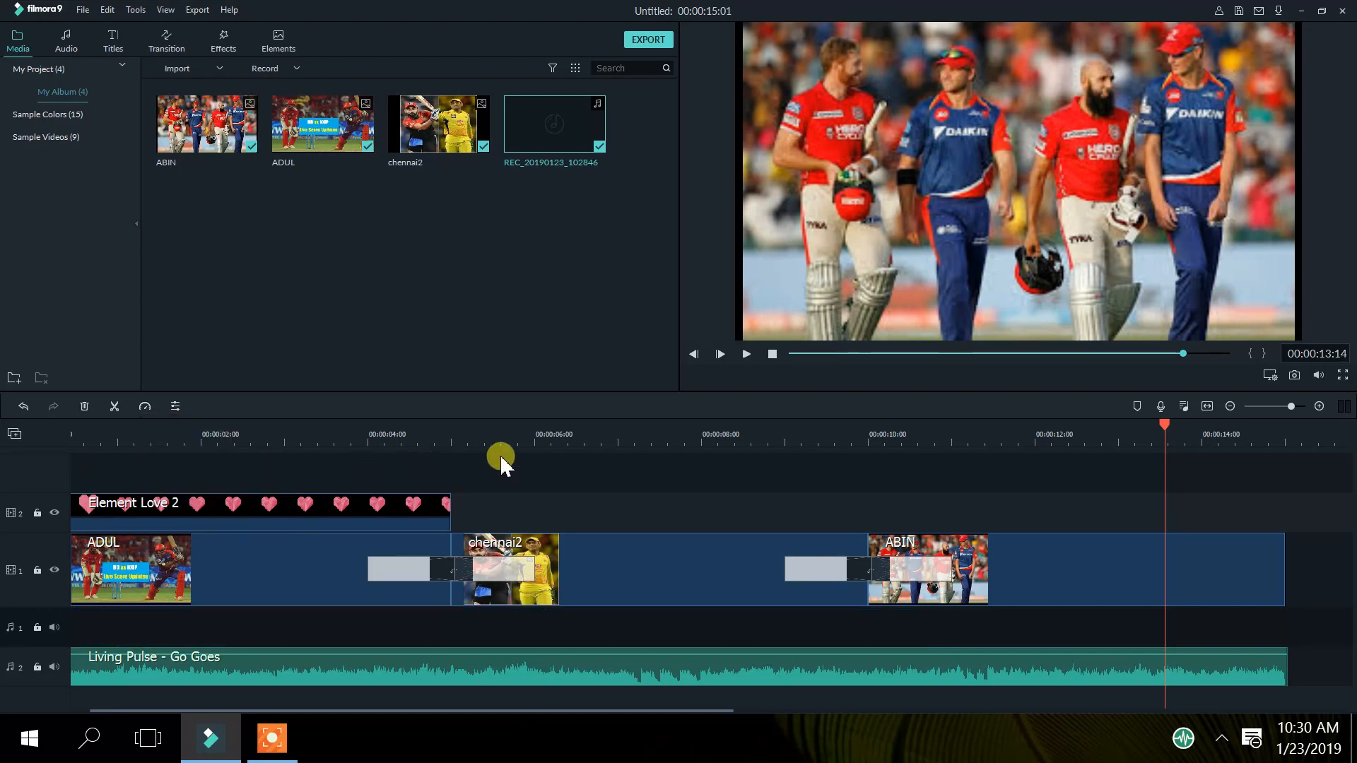
click(746, 354)
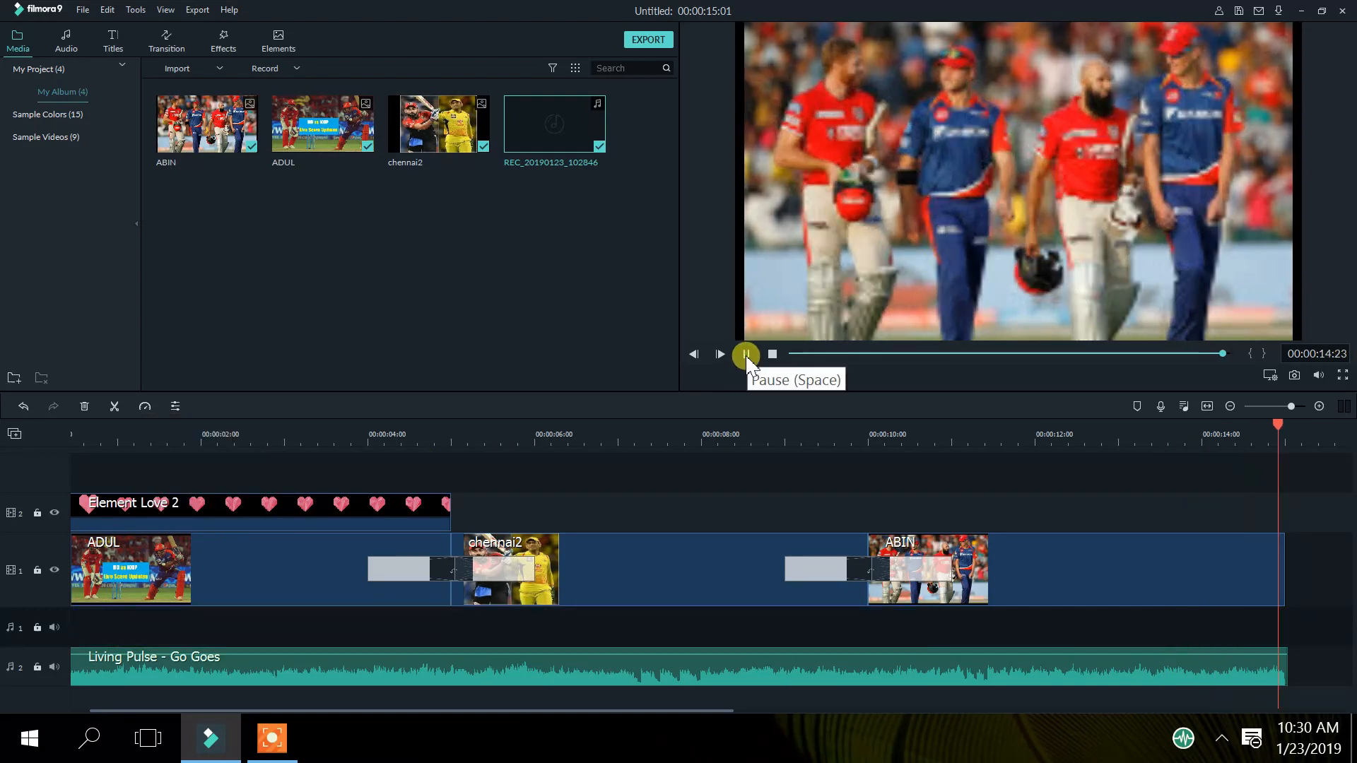
click(746, 353)
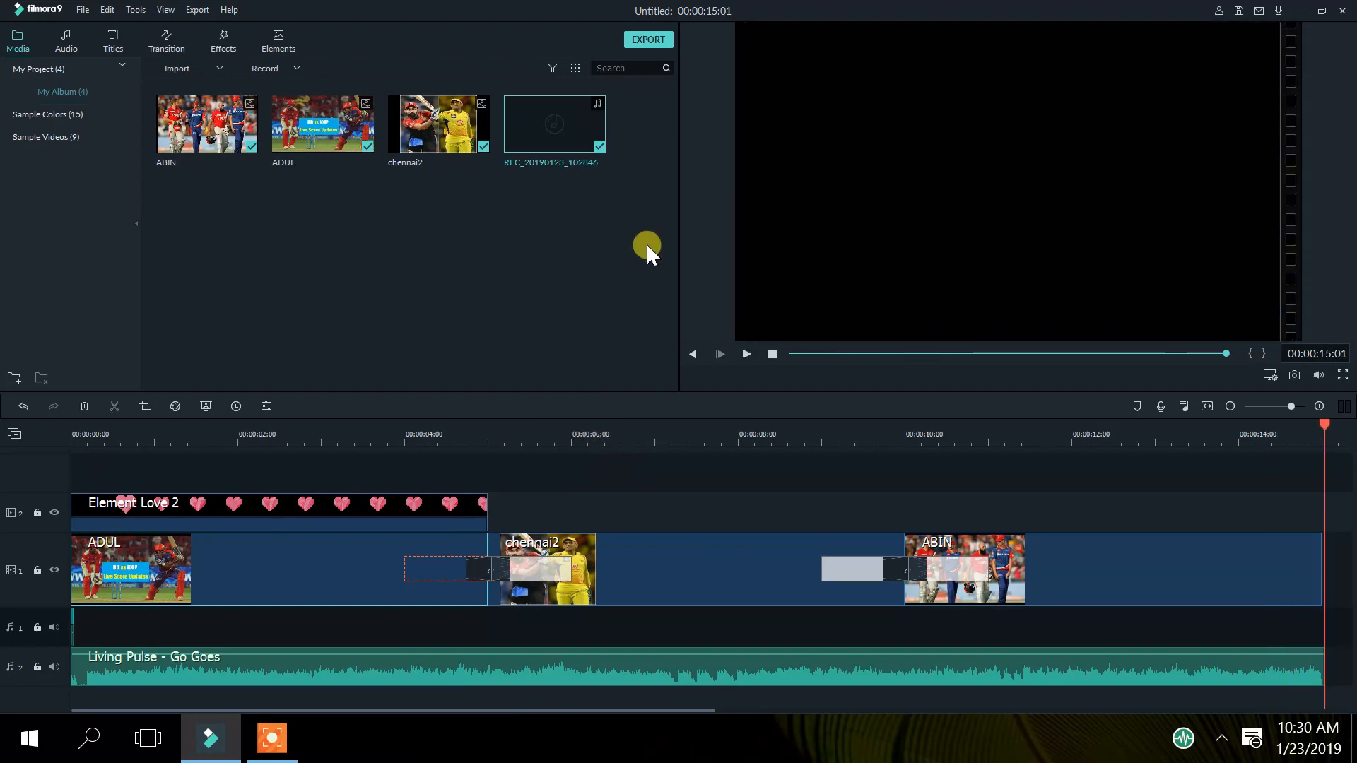
Step: Set up a local MP4 export with a resolution of 1920x1080 and accept the export settings
click(639, 41)
click(796, 374)
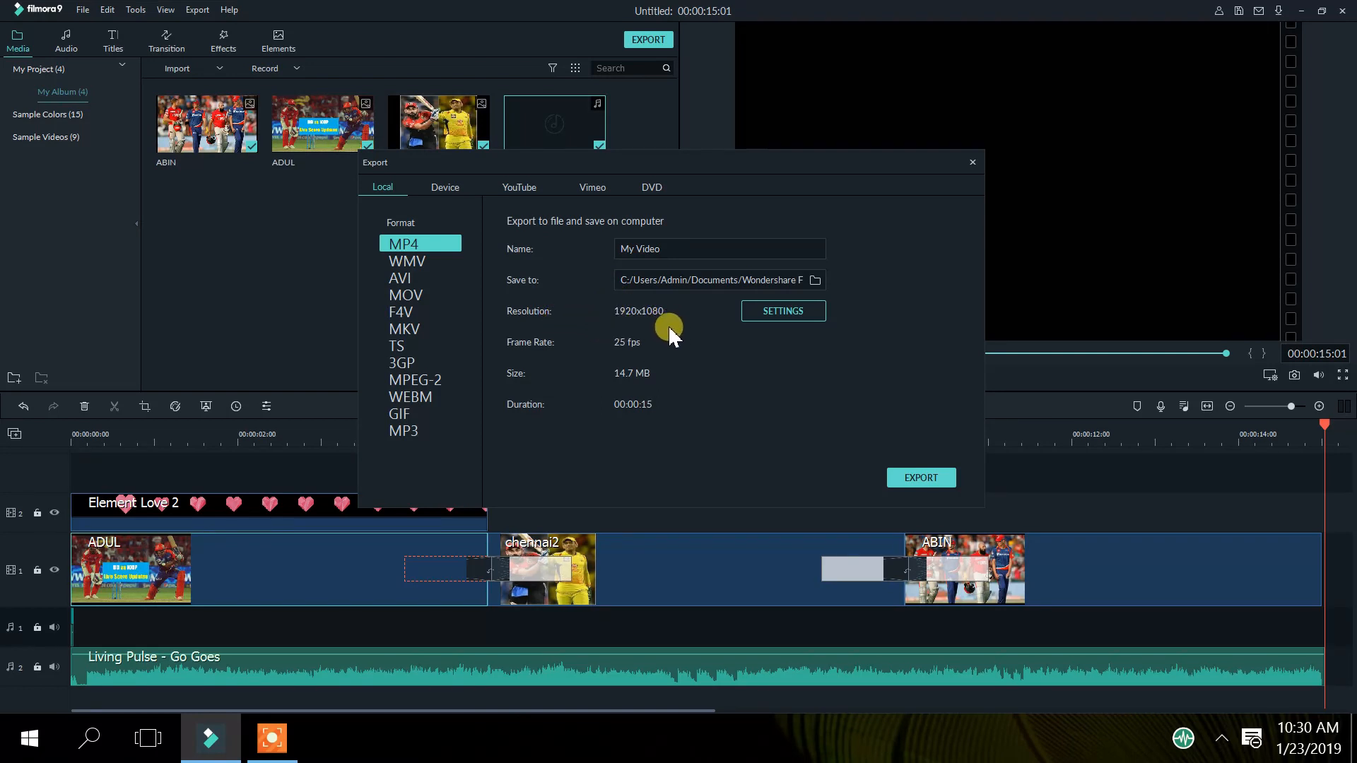
click(763, 313)
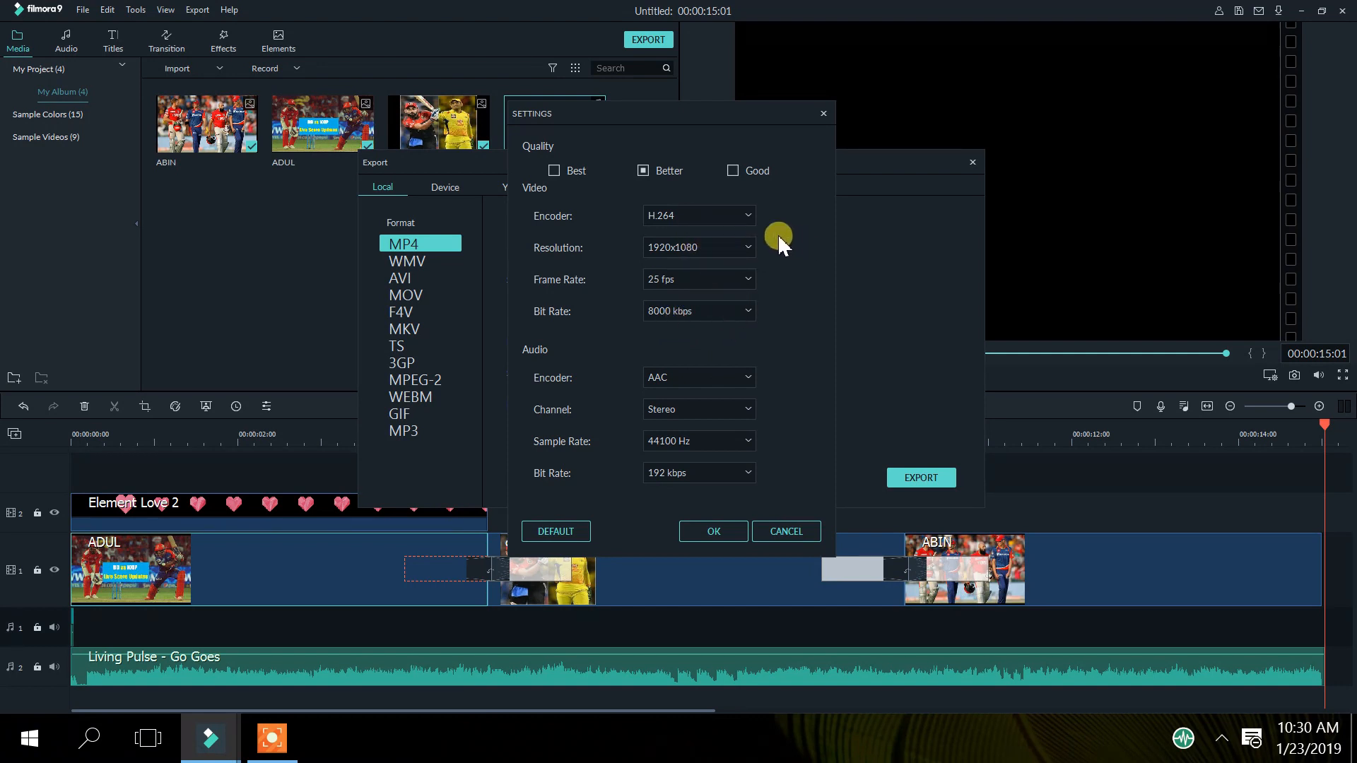
click(746, 249)
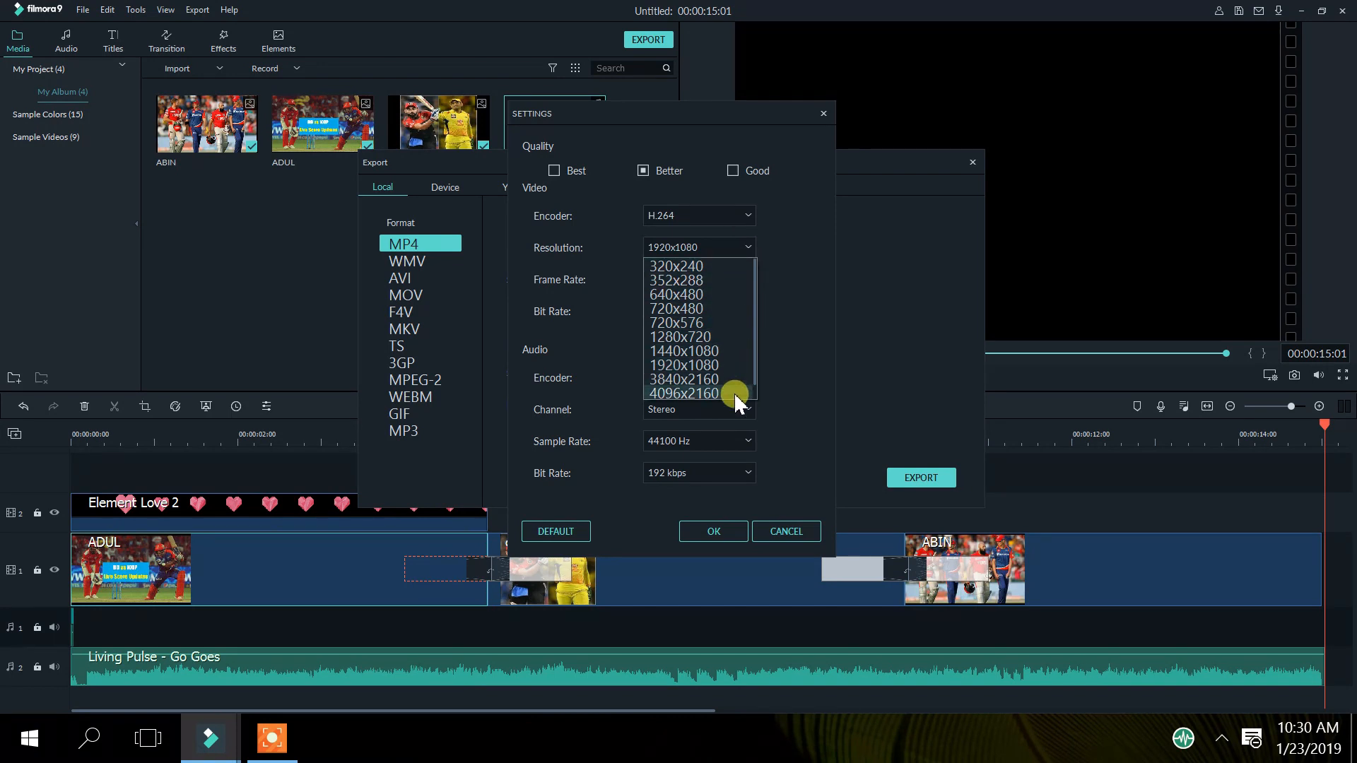
scroll(734, 393, down, 1)
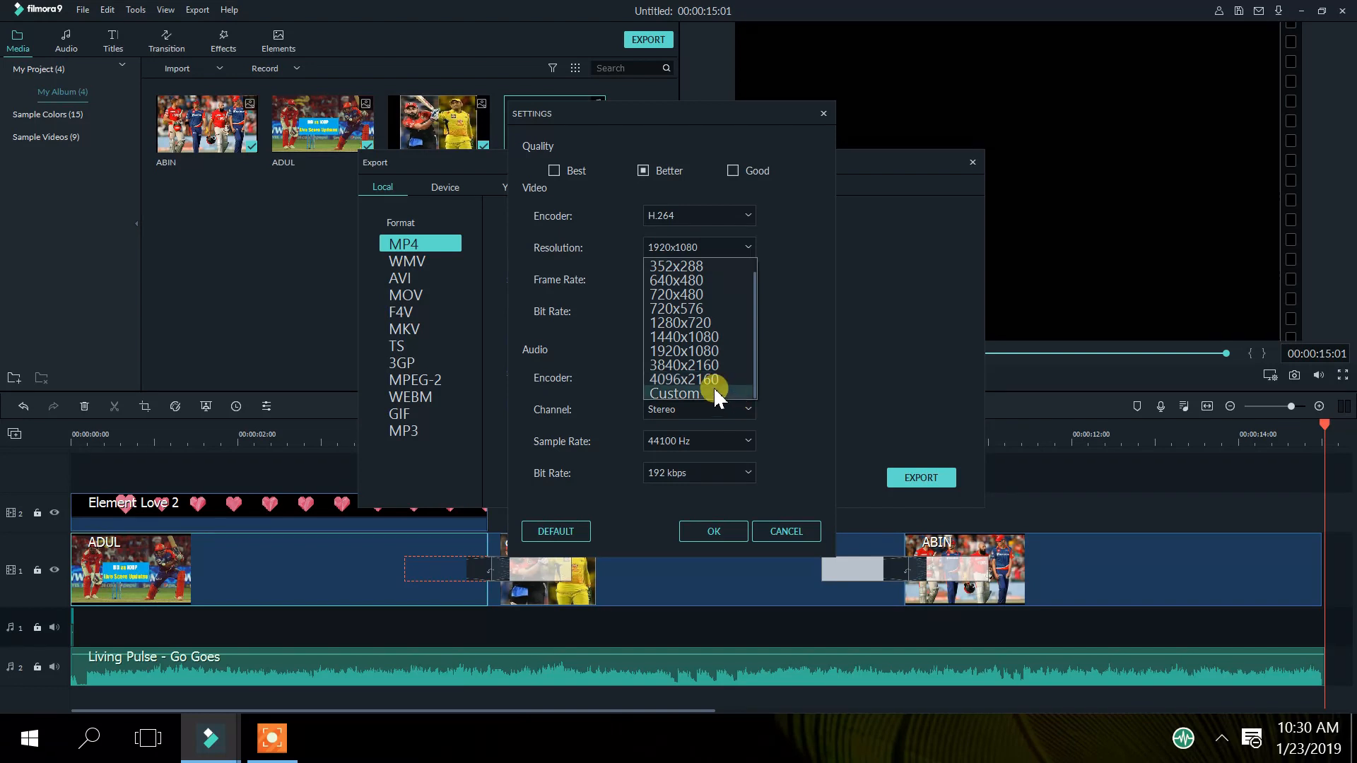
scroll(723, 382, up, 1)
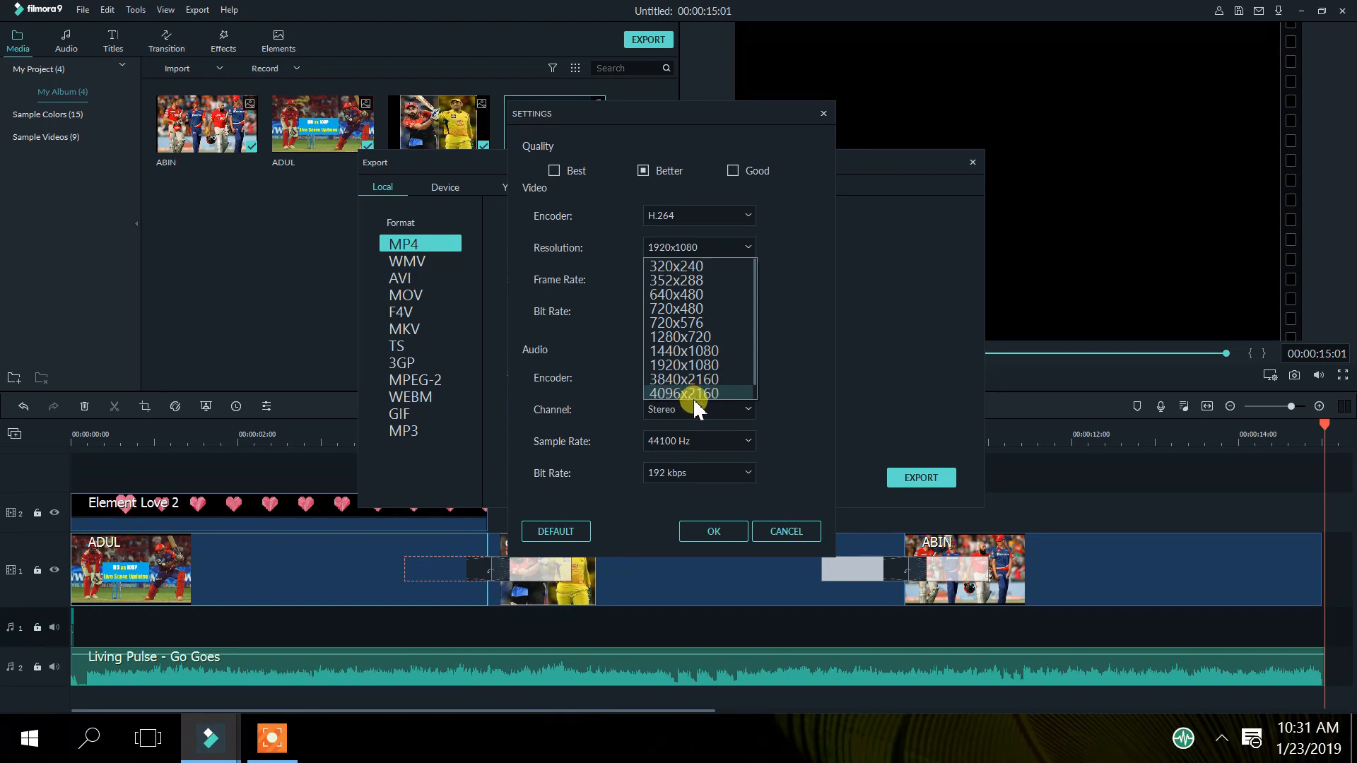
click(733, 365)
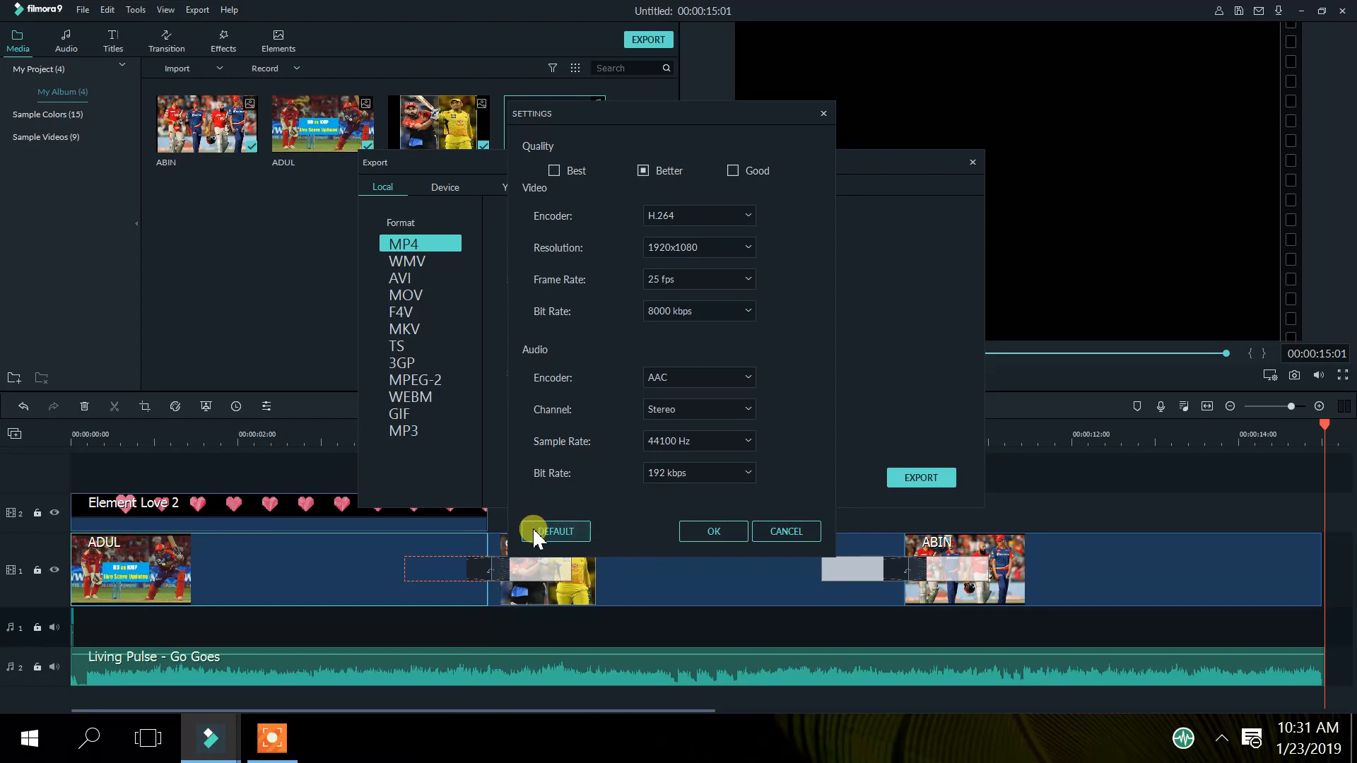
click(715, 529)
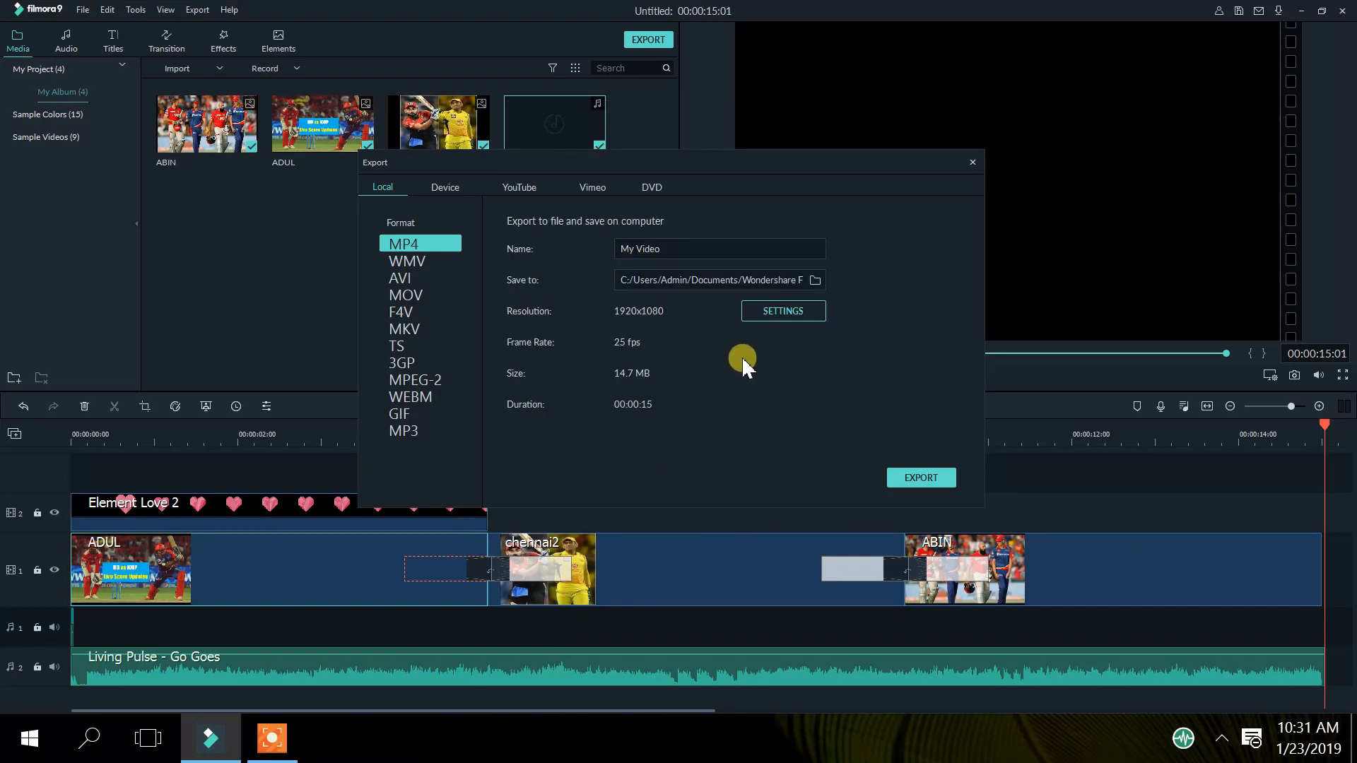
Step: Export the project as an MP4 and show the finished file in its output folder
click(923, 477)
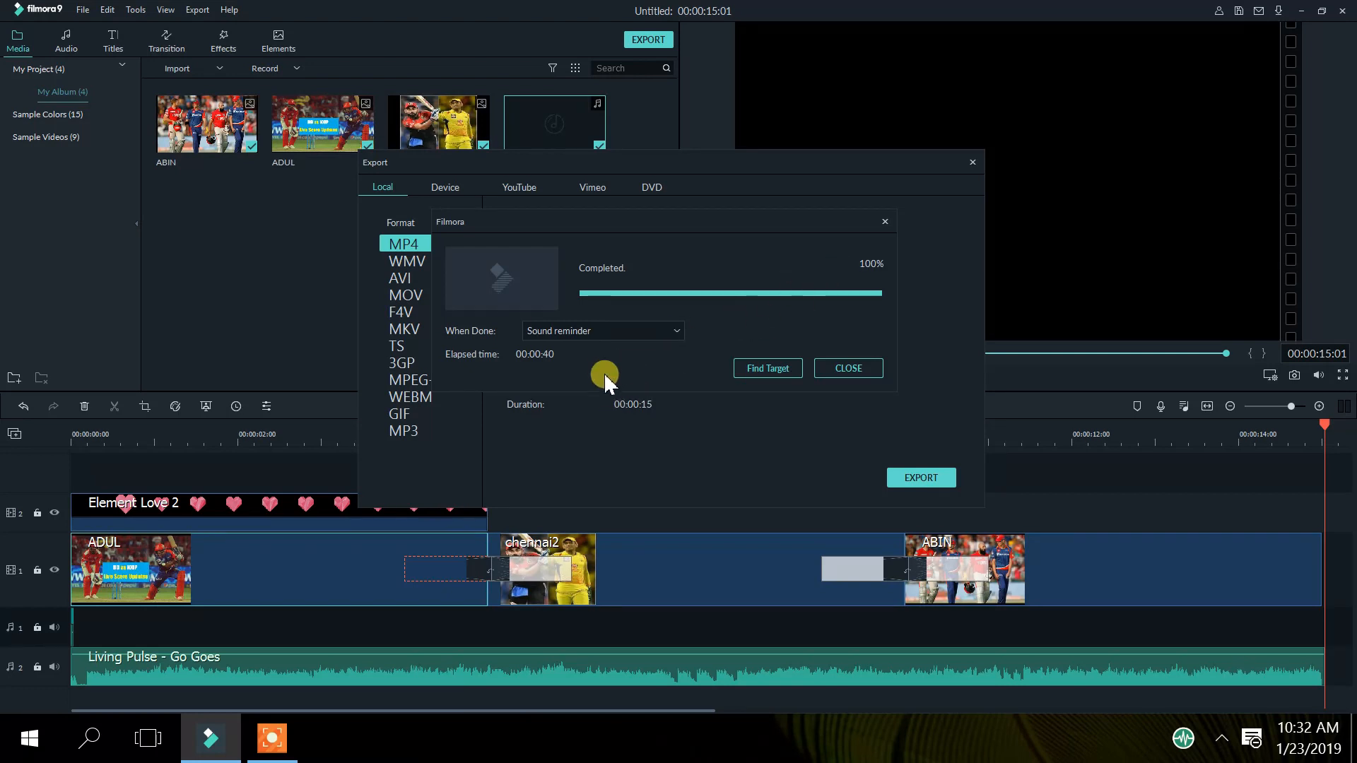
click(766, 368)
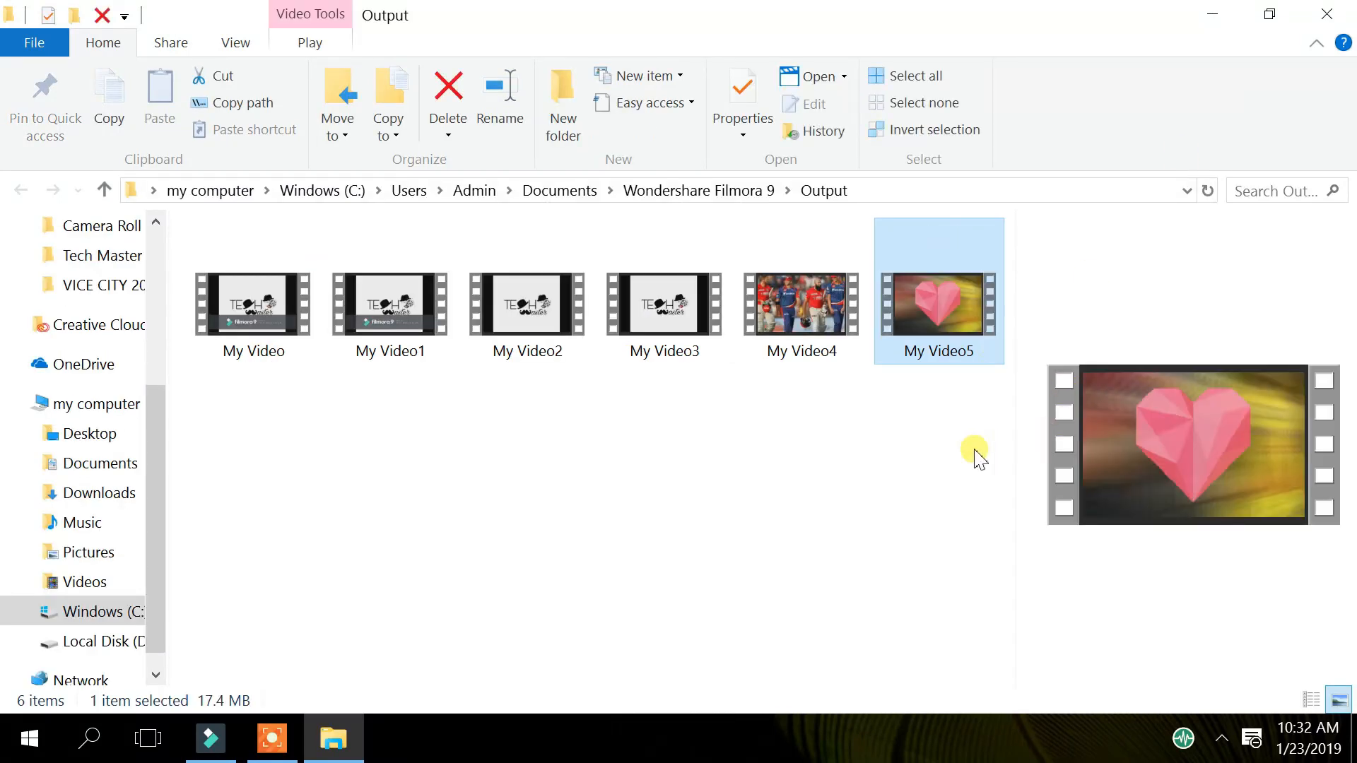
Step: Play the exported My Video5 in Movies & TV, skip ahead to near its end and close the player
double_click(946, 349)
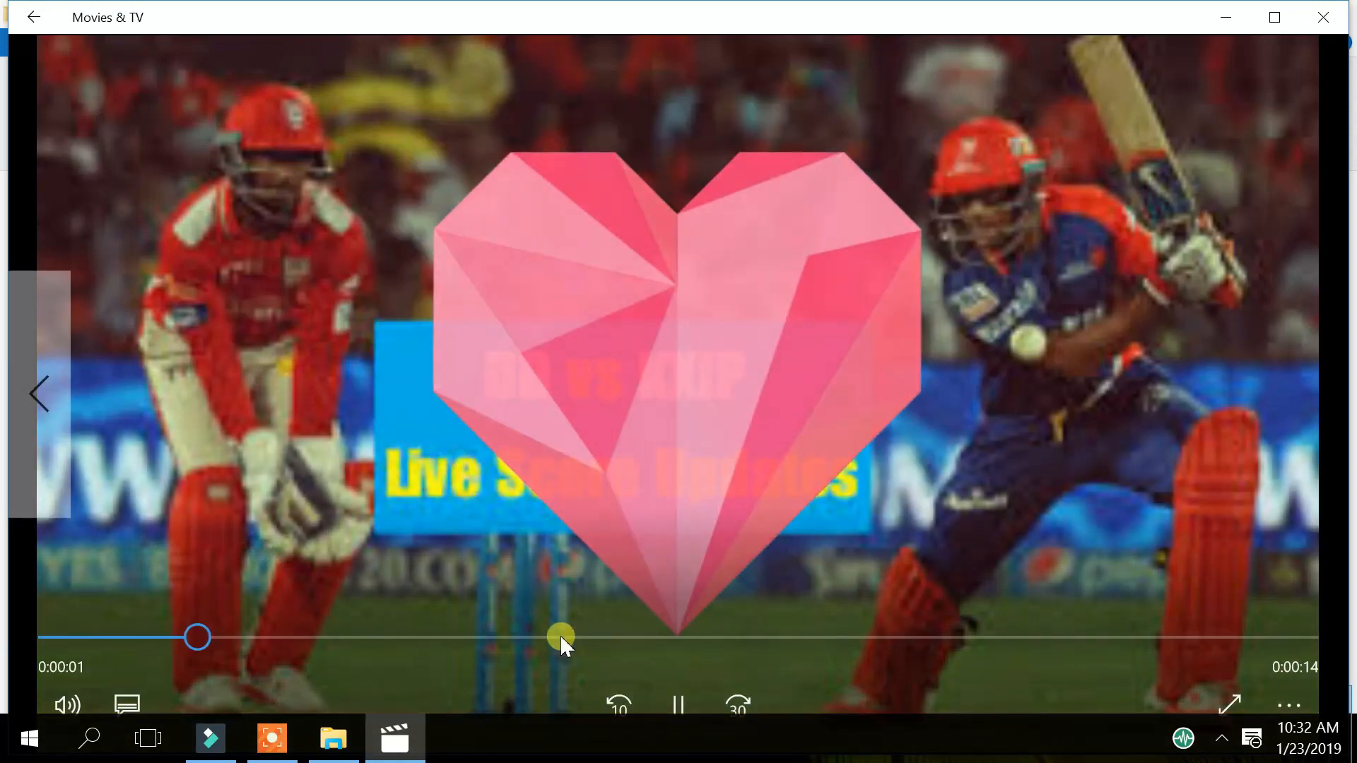
click(560, 637)
click(1217, 636)
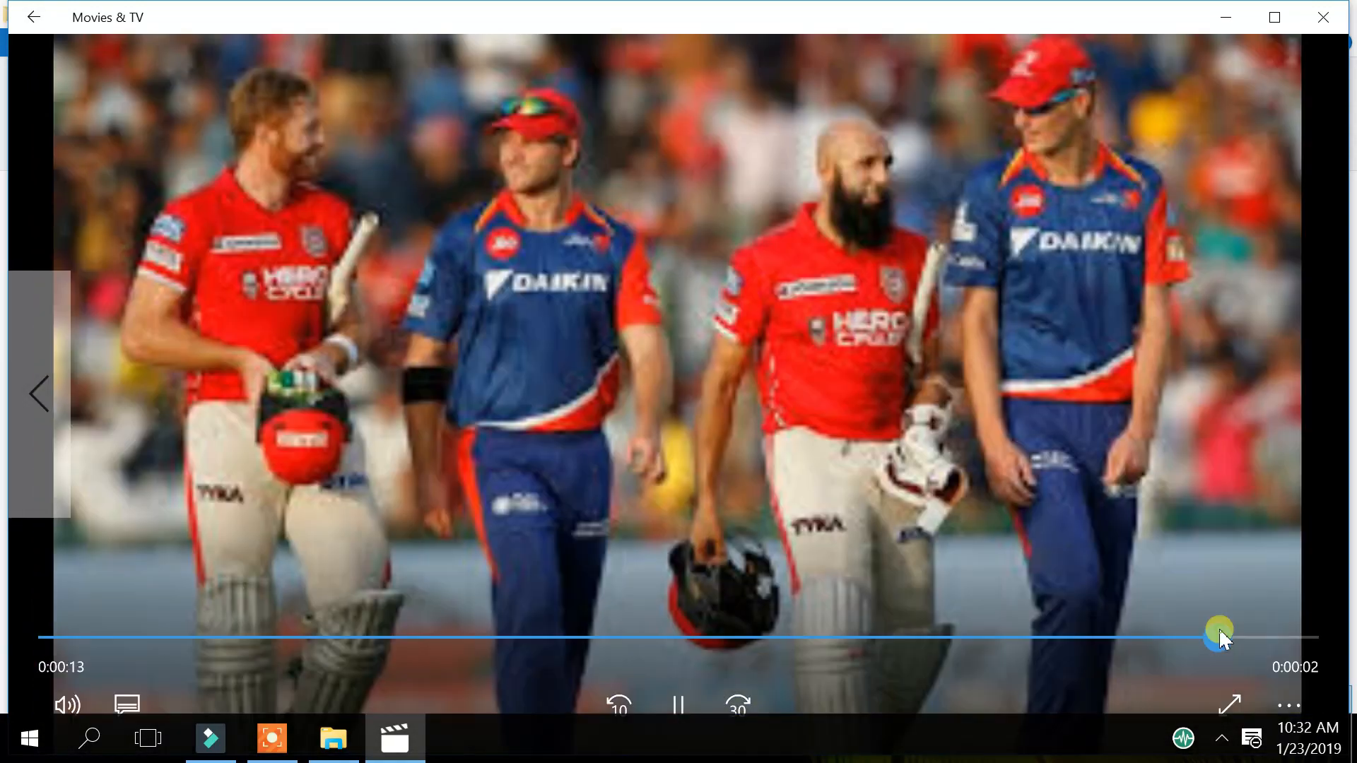
click(1327, 22)
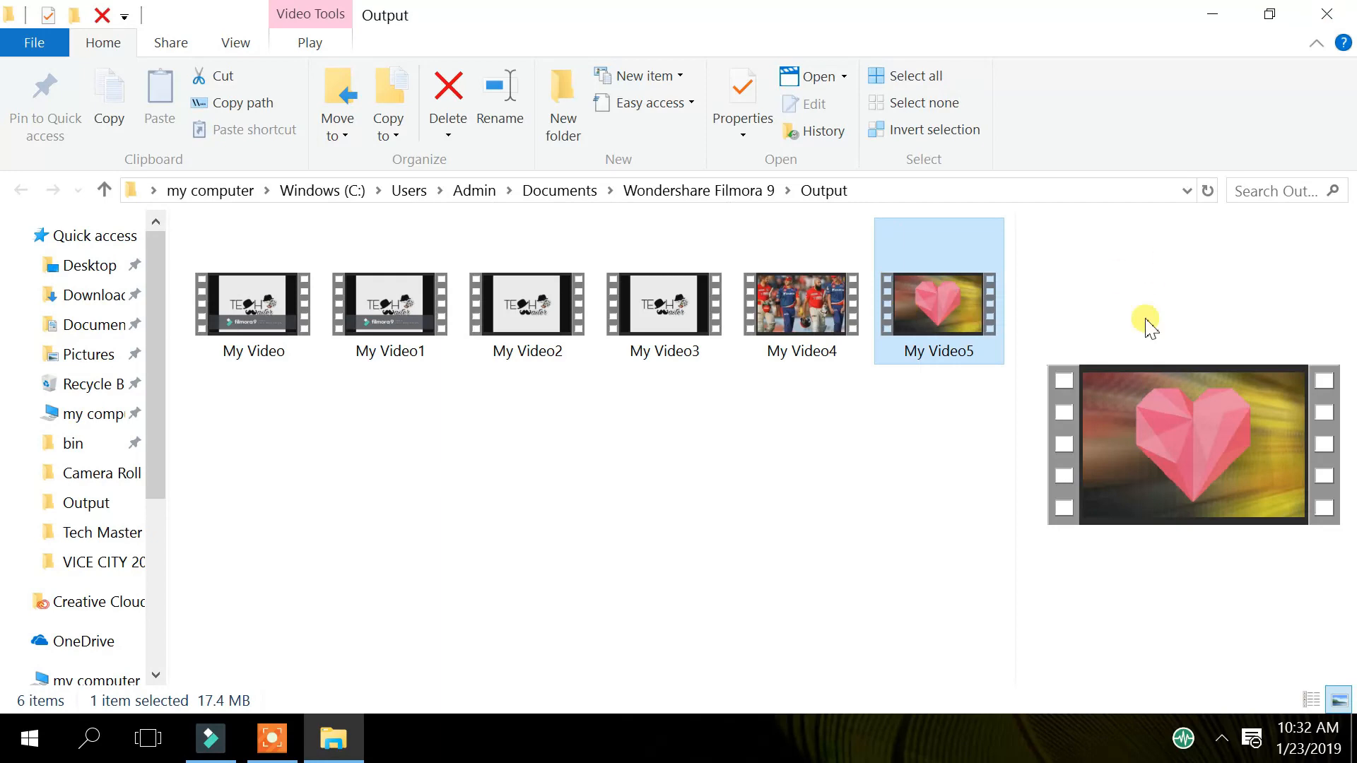
Step: Close the output folder and the export window, and start quitting the video editor
click(1329, 14)
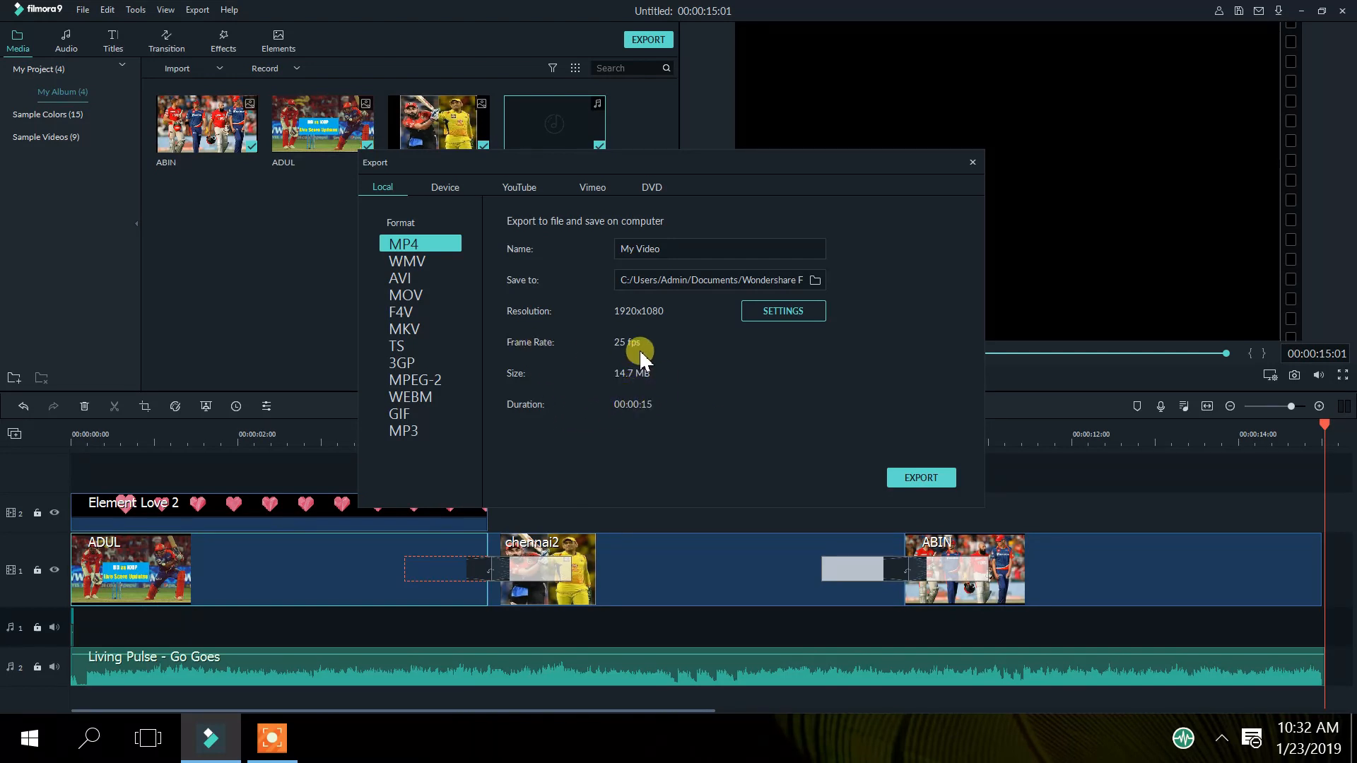
click(971, 167)
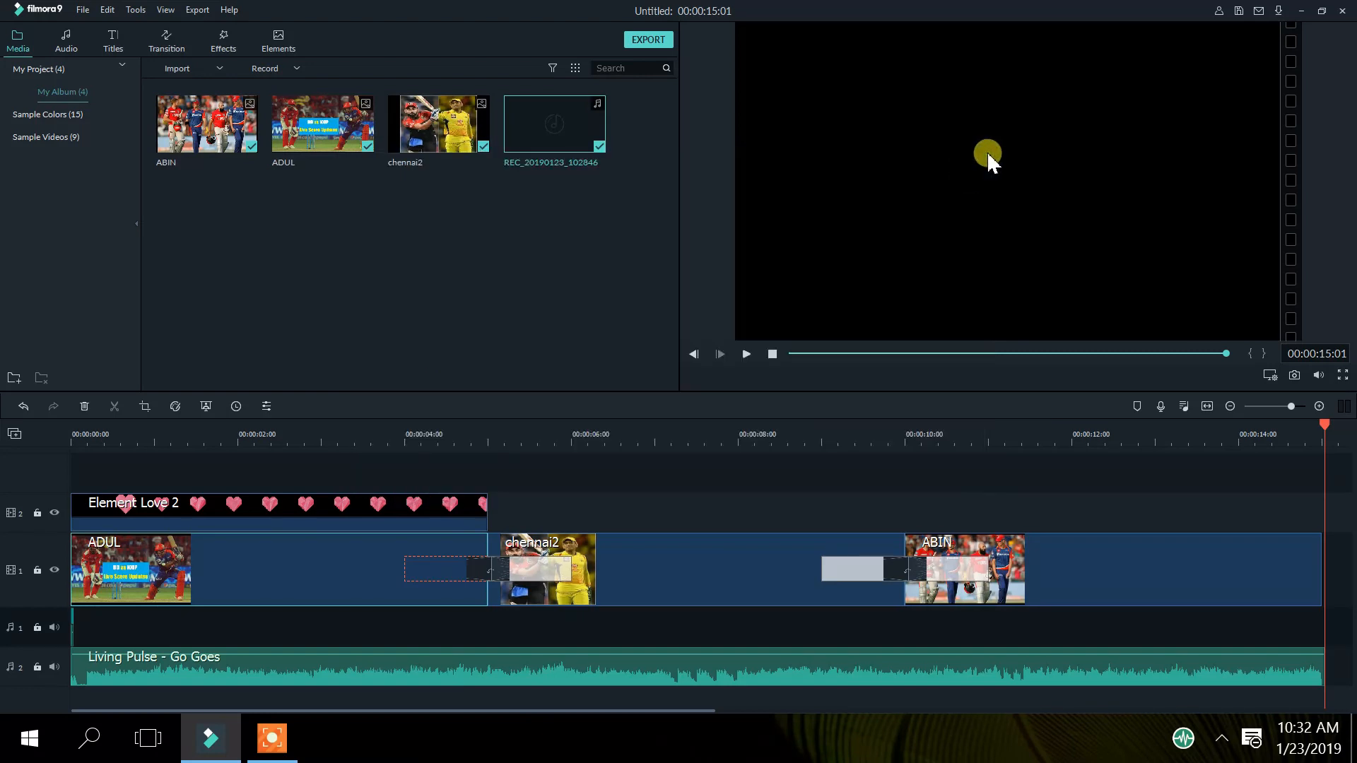
click(1342, 12)
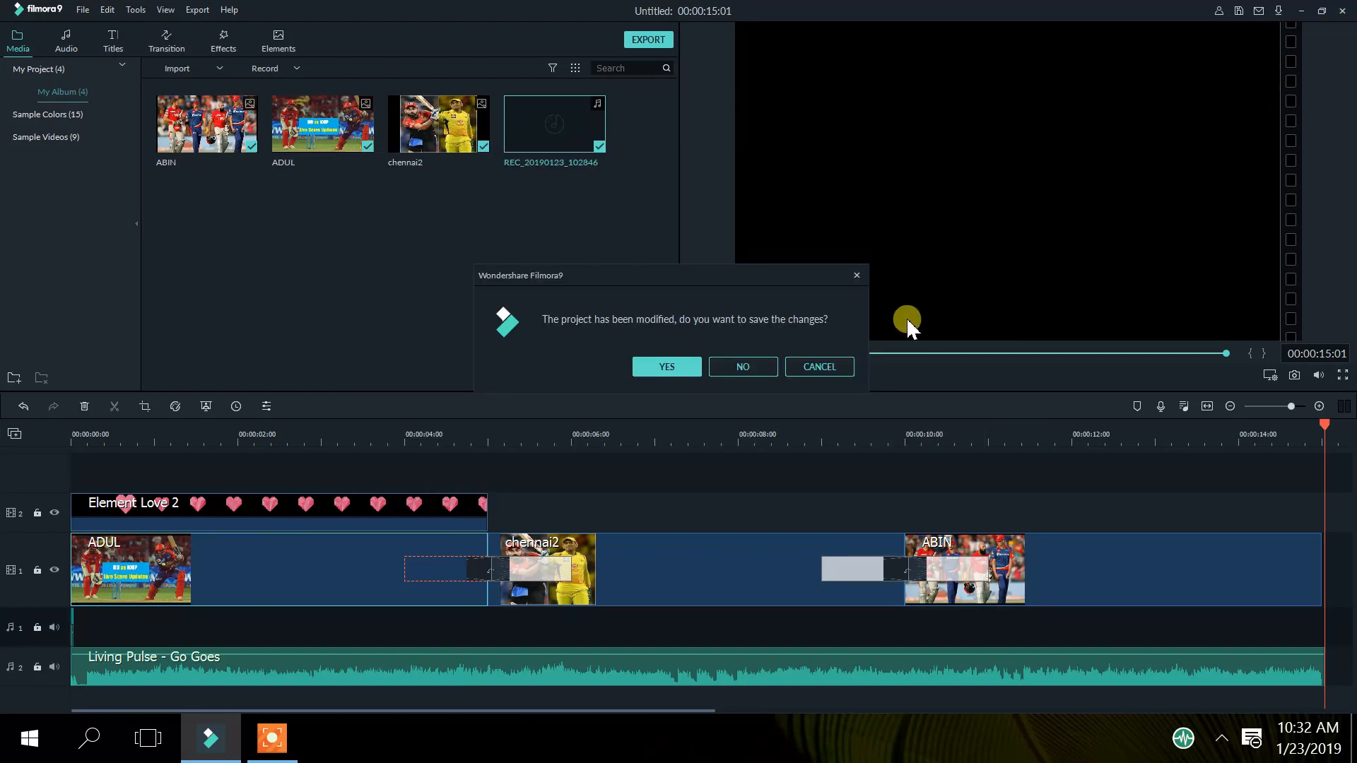